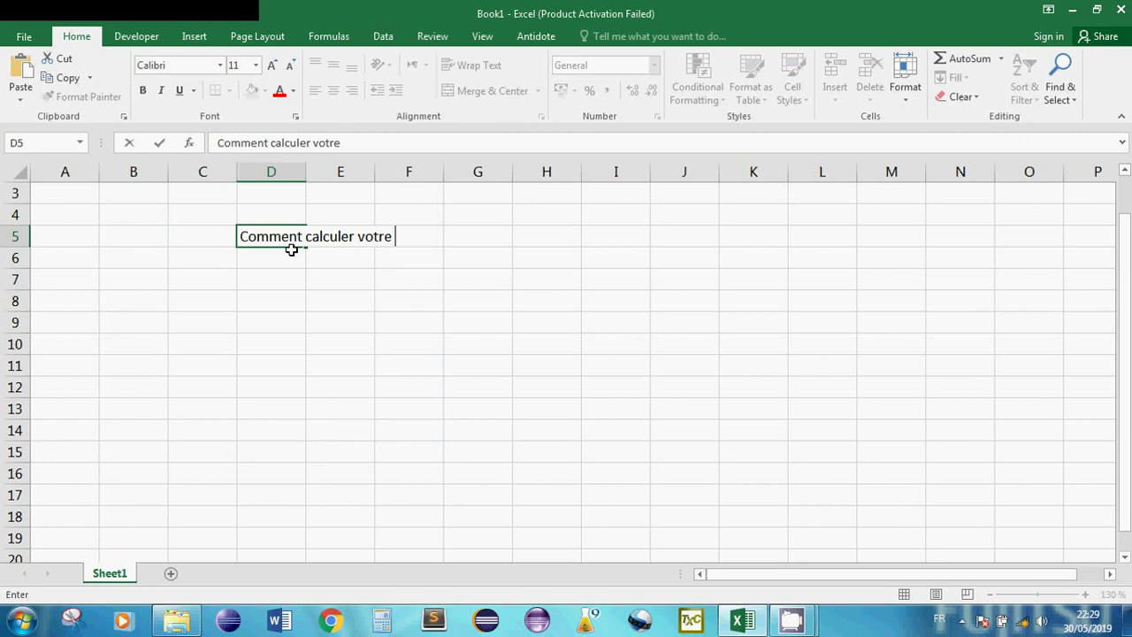
Complete the D5 title as "Comment calculer votre age avec excel" and enlarge its font.
type("age avec excel")
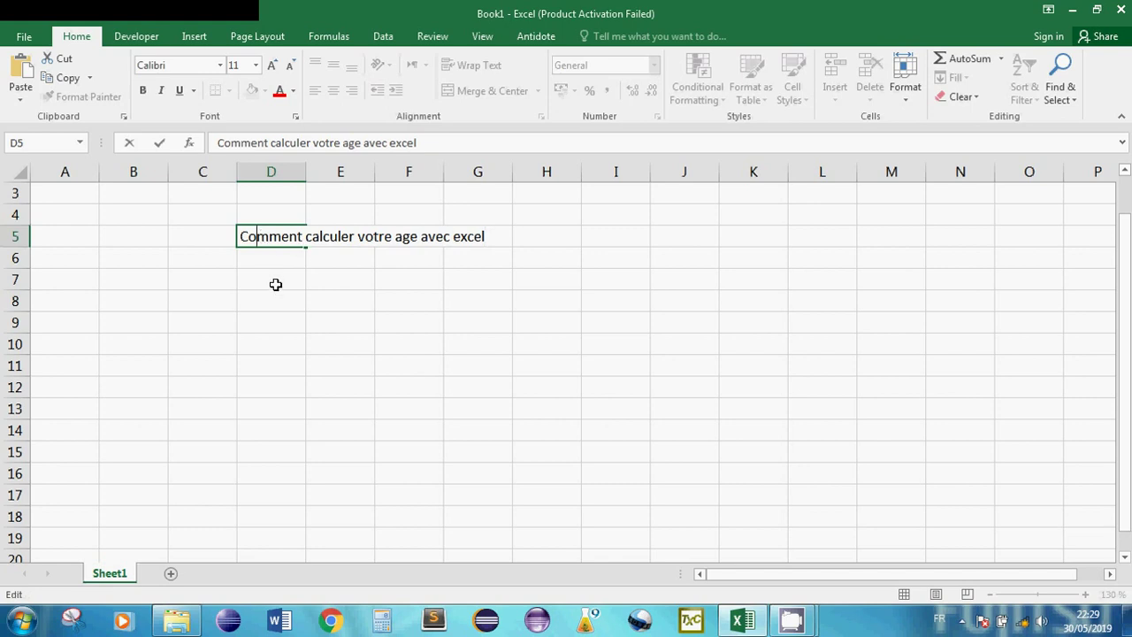
left_click(275, 281)
left_click(272, 236)
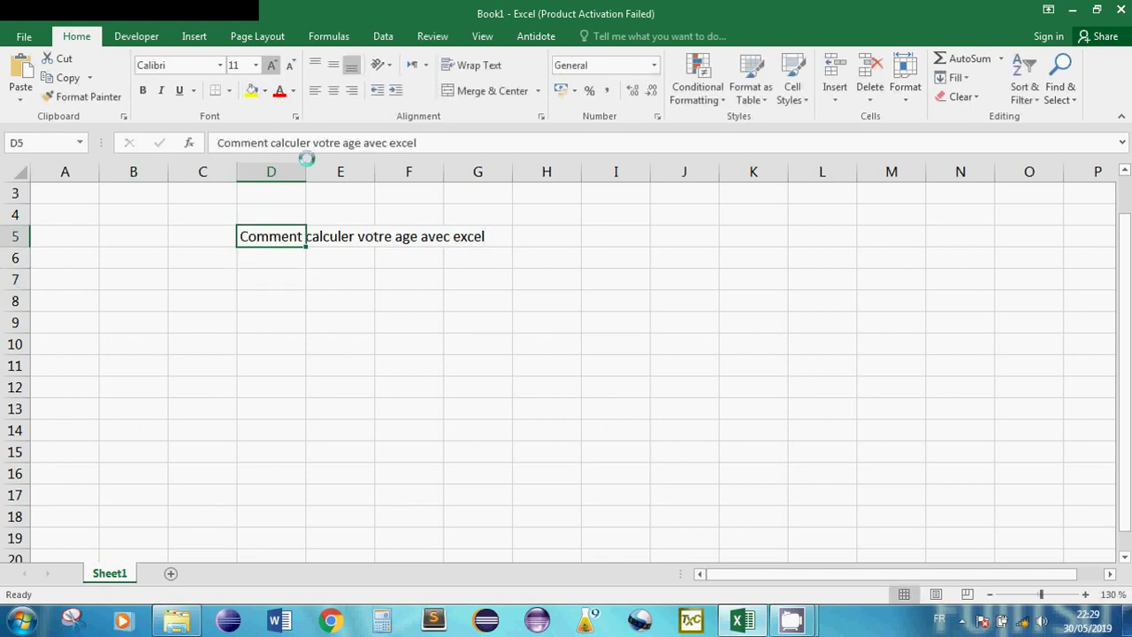
left_click(286, 298)
Enter the heading "1 er méthode : l'utilisation de la fonction datedif" in cell B7.
left_click(197, 296)
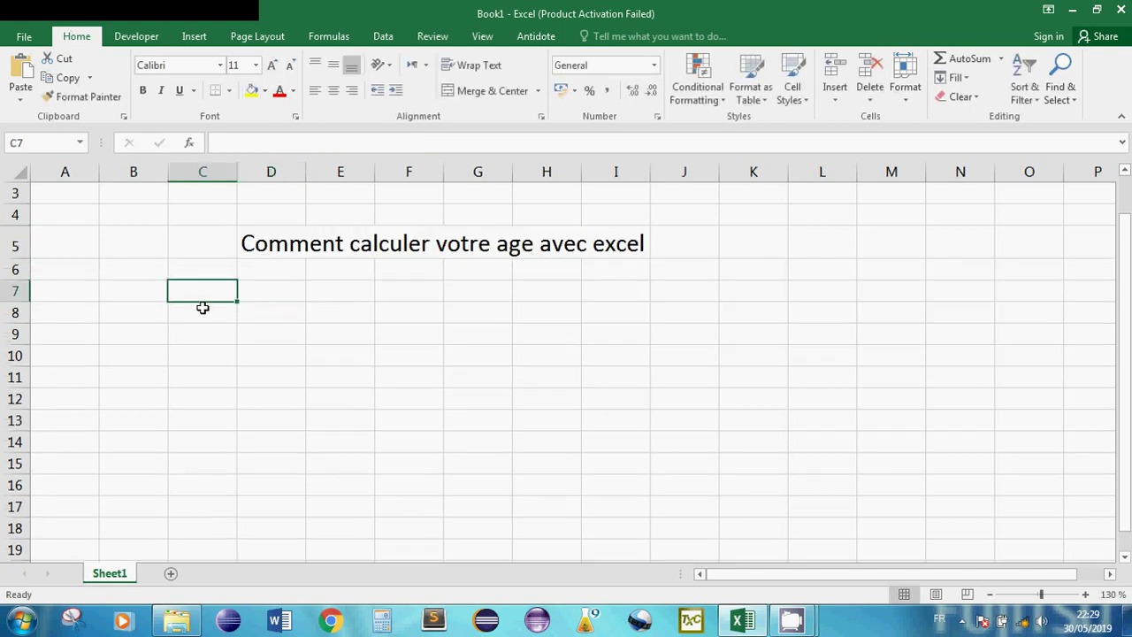
left_click(153, 295)
type("1 er")
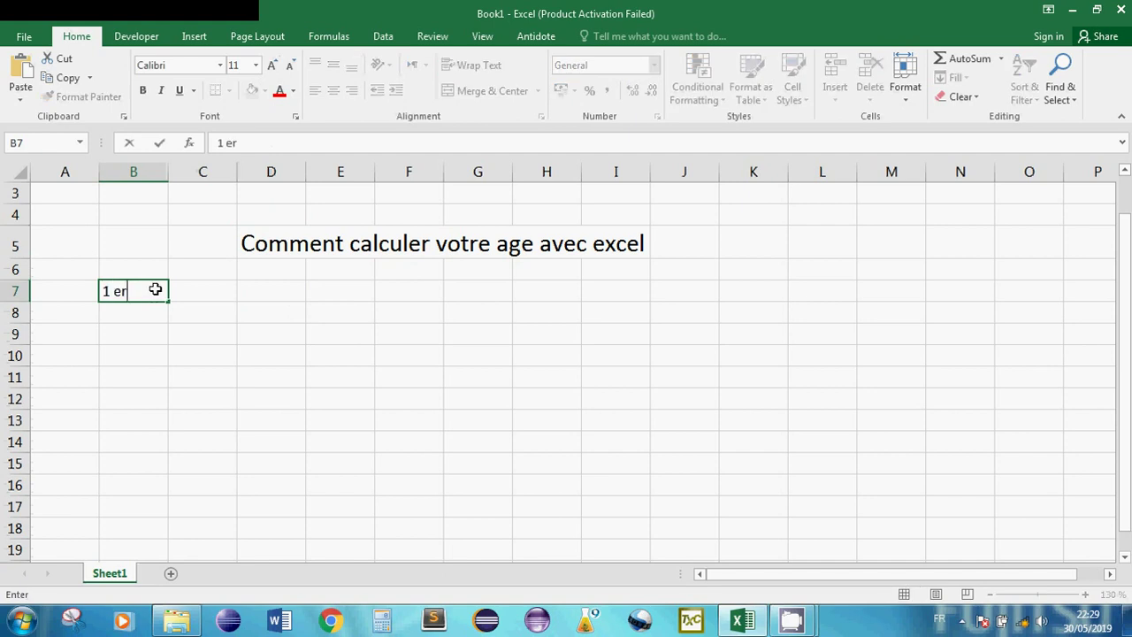
type(" méthode")
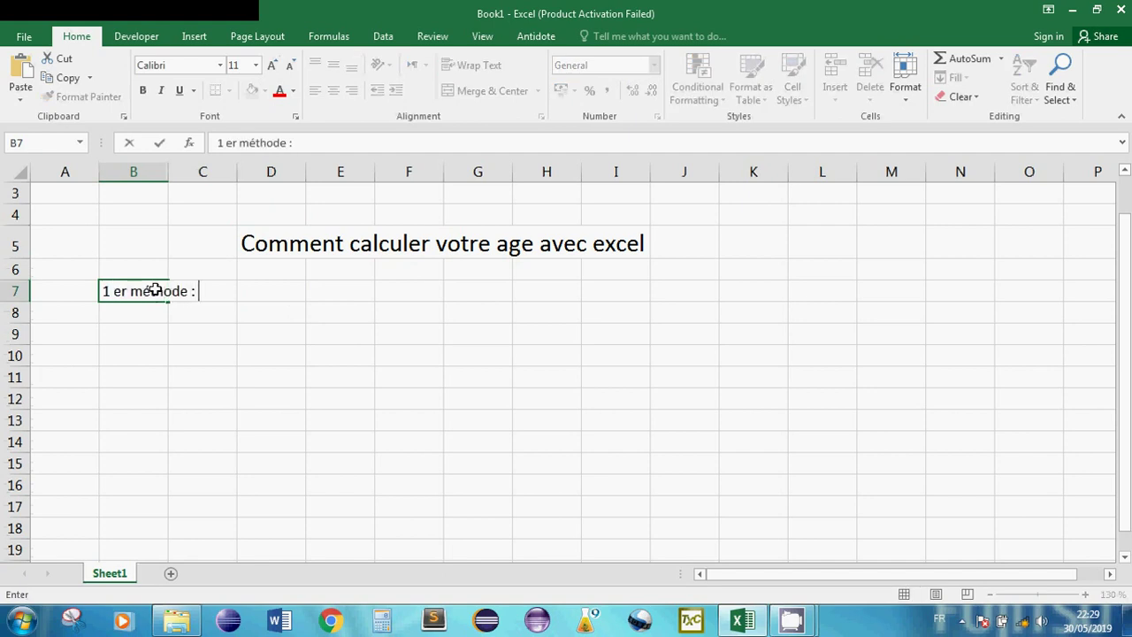
type(" : l'utilisation d")
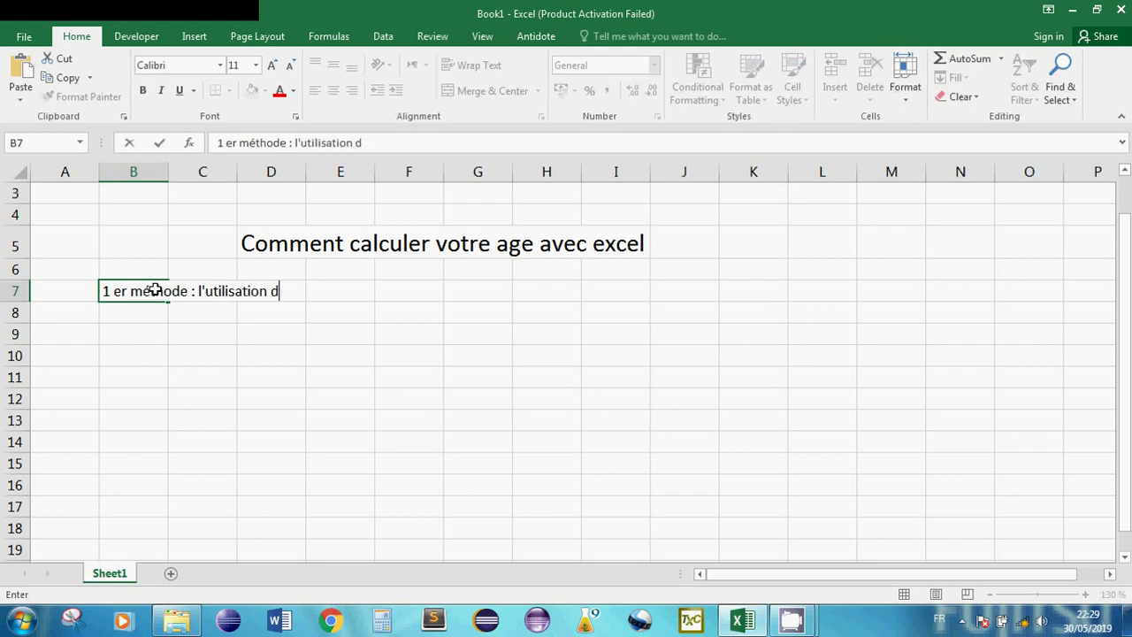
type("e la fonction")
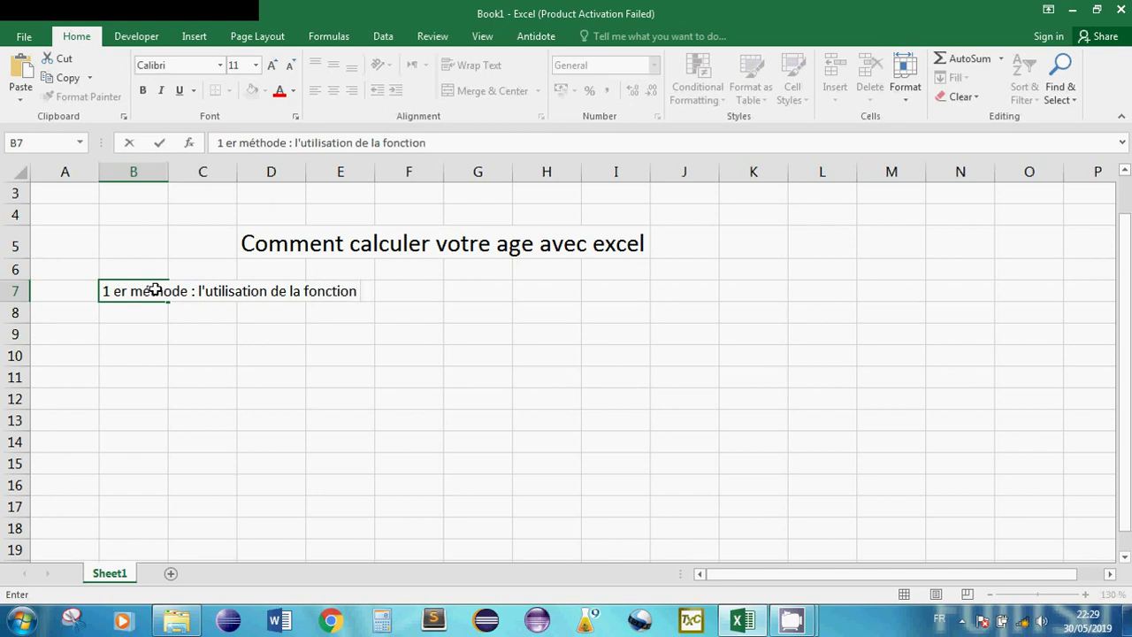
type(" datedif")
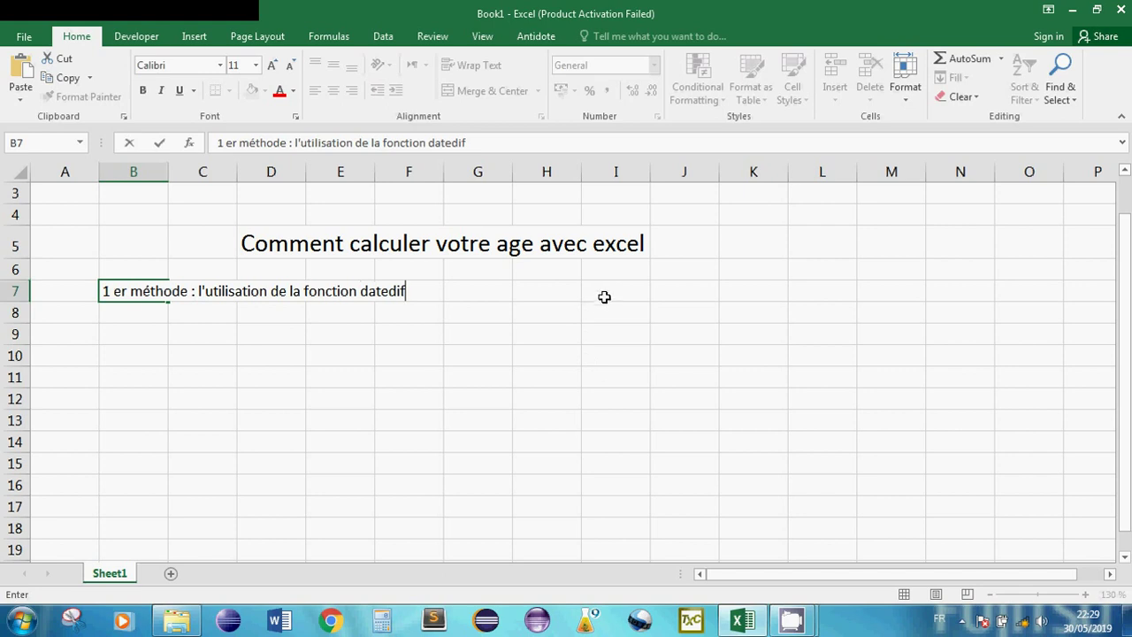
Start a second heading in cell I7 with the text "2 eme méthode : l'utilisation de".
left_click(604, 297)
type("2 eme ")
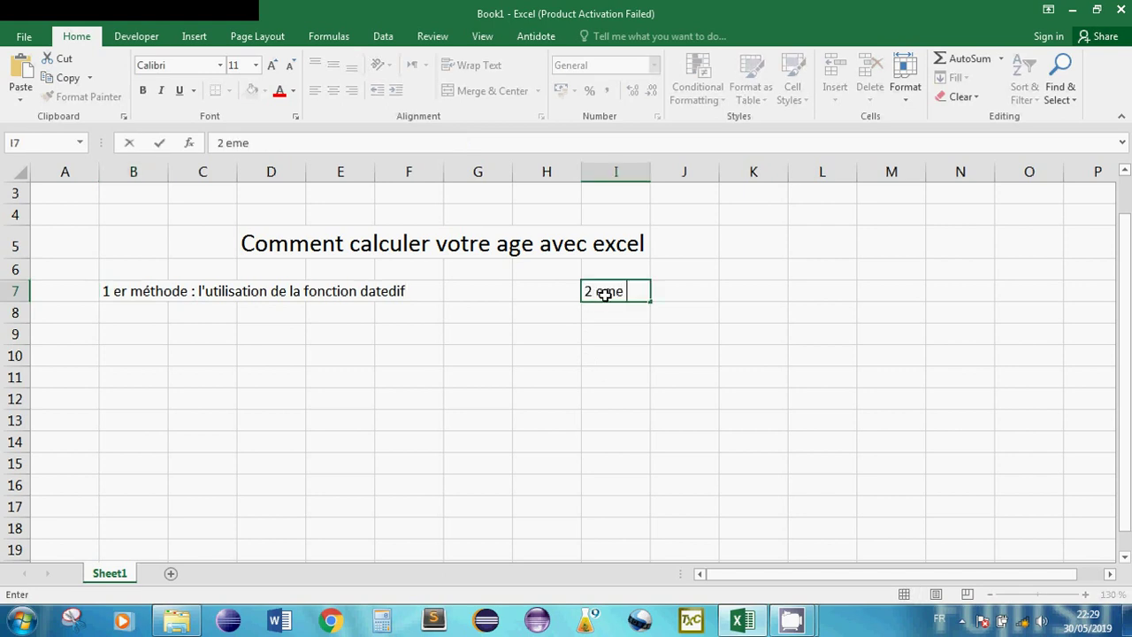
type("méthode")
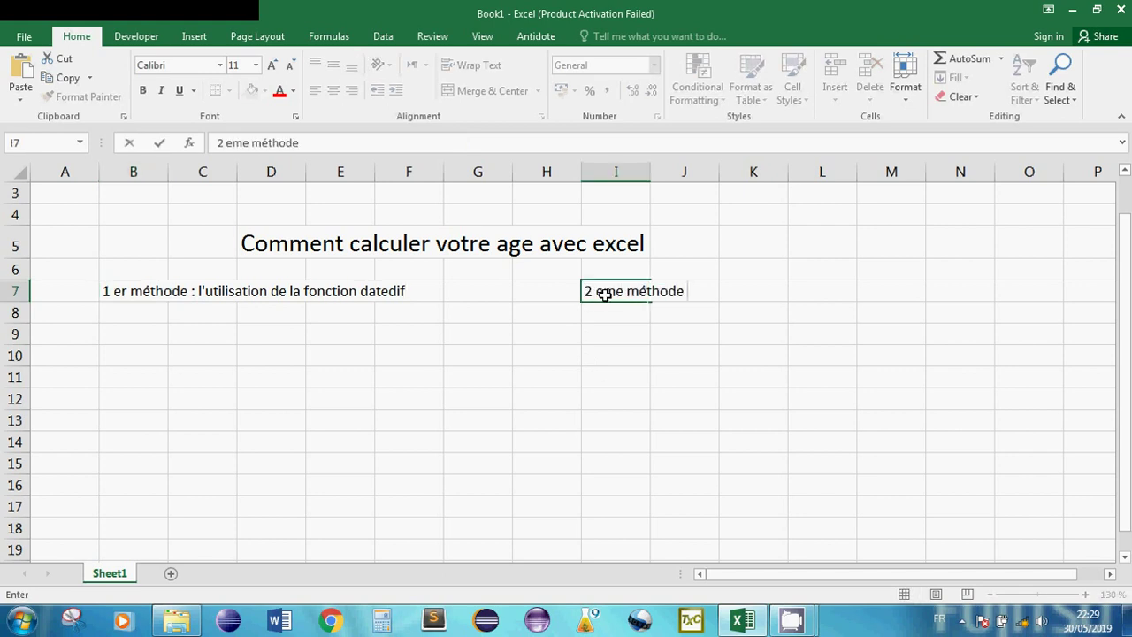
type(" : l'utilisation de ")
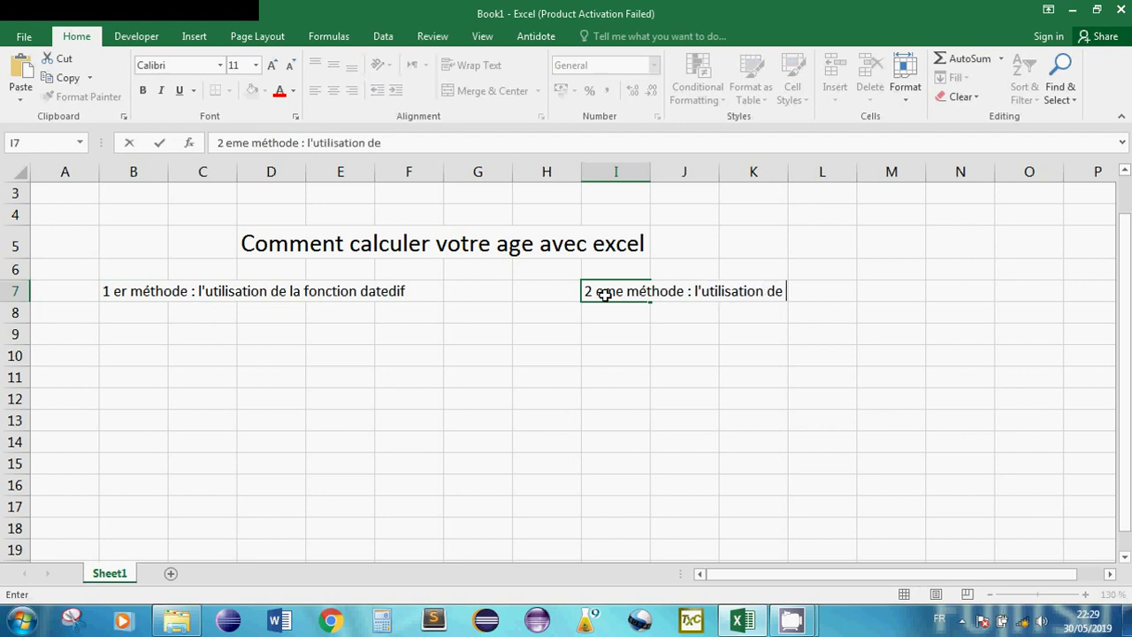
type("la fonctio")
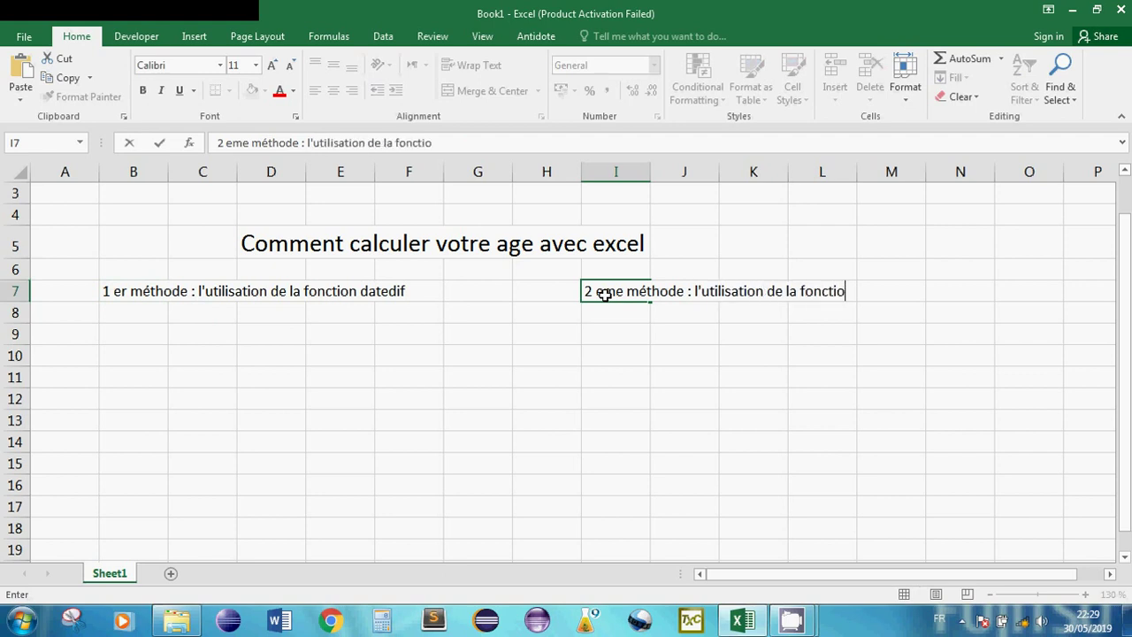
key("BackSpace")
key("BackSpace")
key("BackSpace")
key("BackSpace")
key("BackSpace")
key("BackSpace")
key("BackSpace")
key("BackSpace")
key("BackSpace")
key("BackSpace")
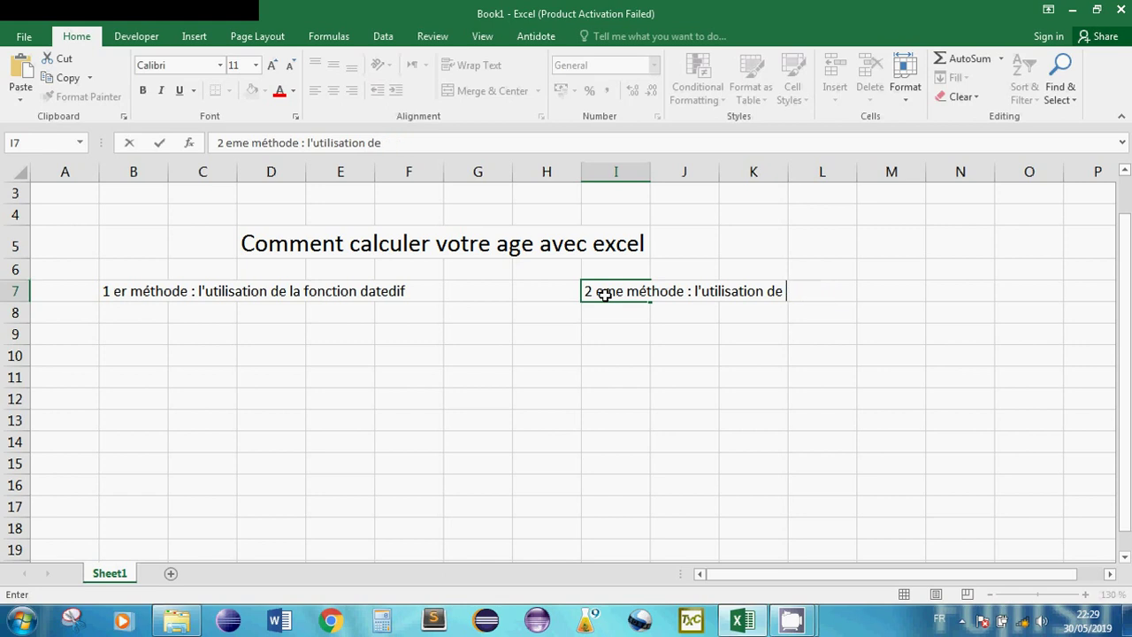
Complete the I7 heading by adding "des fonctions rounddown et mod".
type("des foncti")
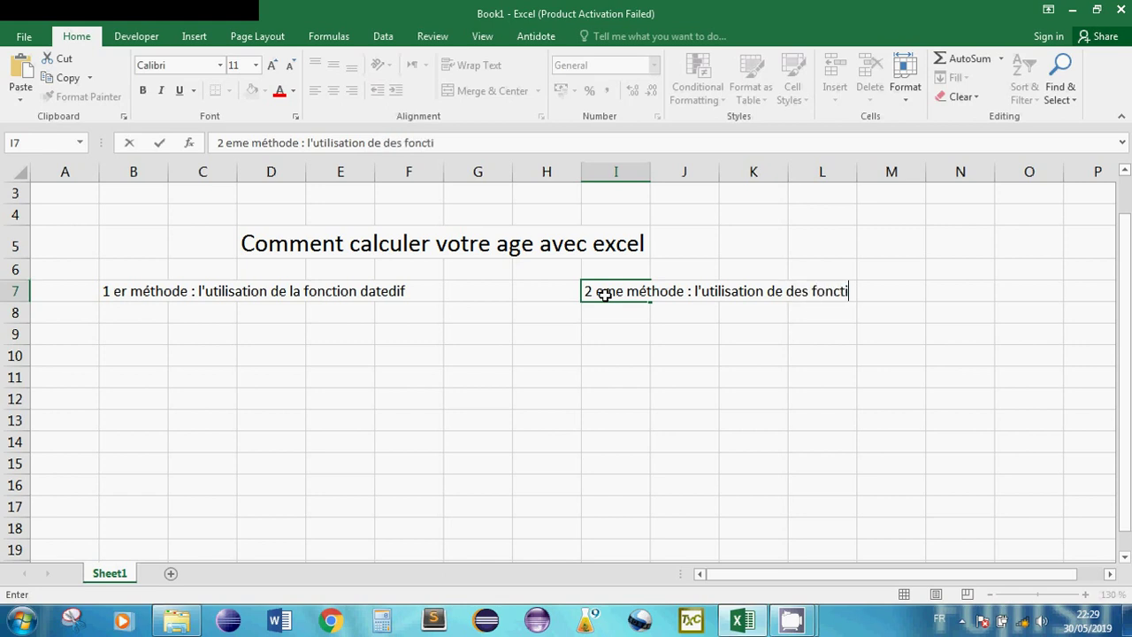
type("ons")
type("round")
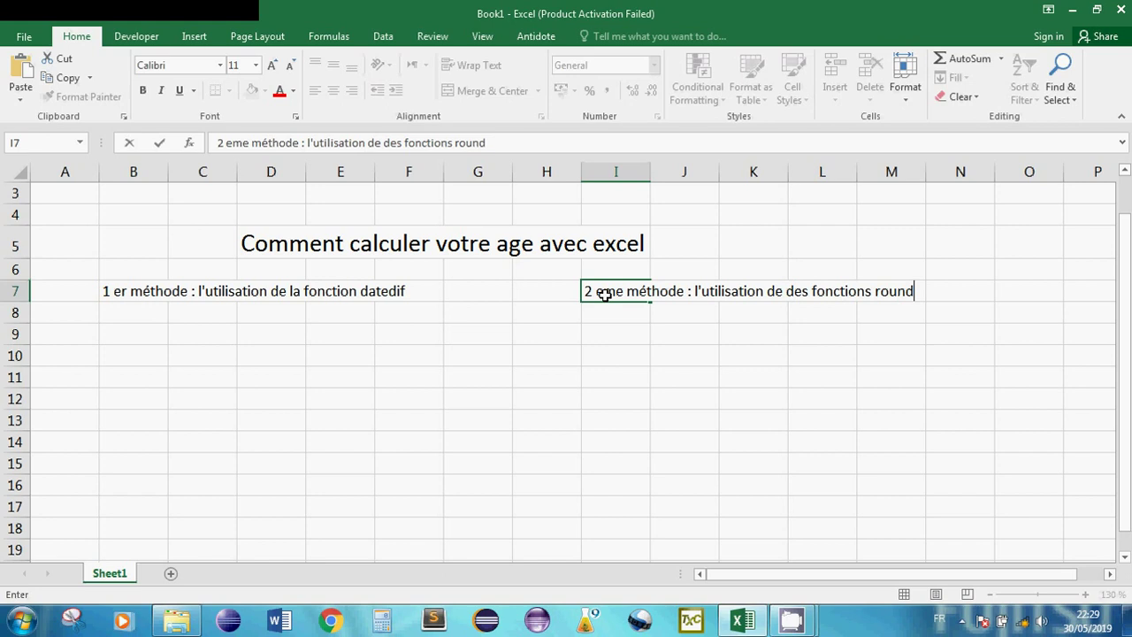
type("down et ")
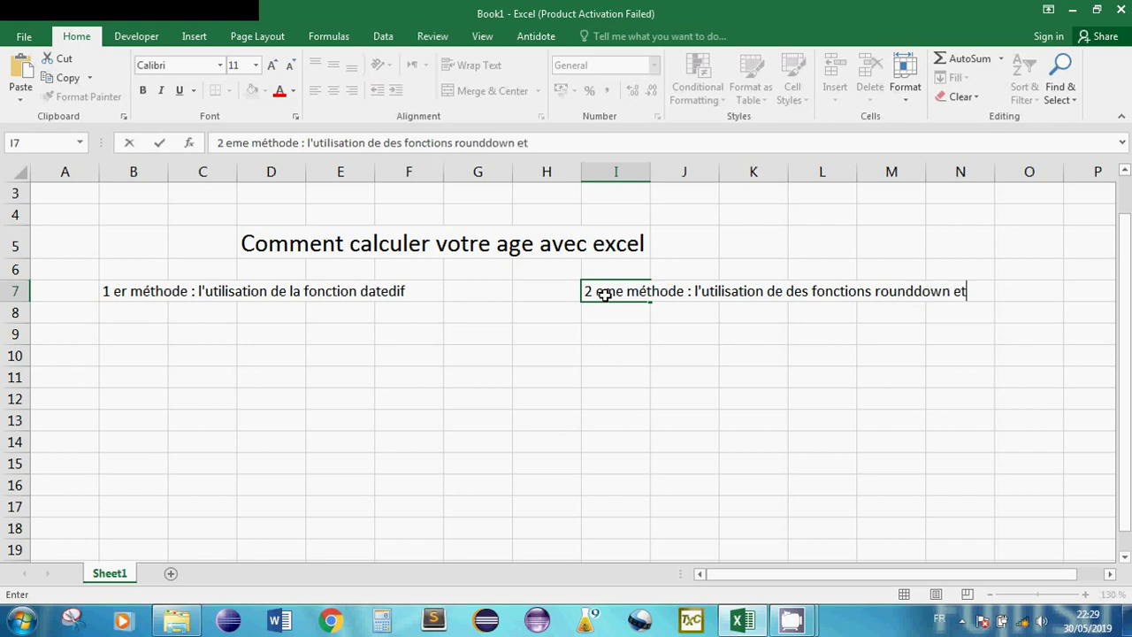
type("mod")
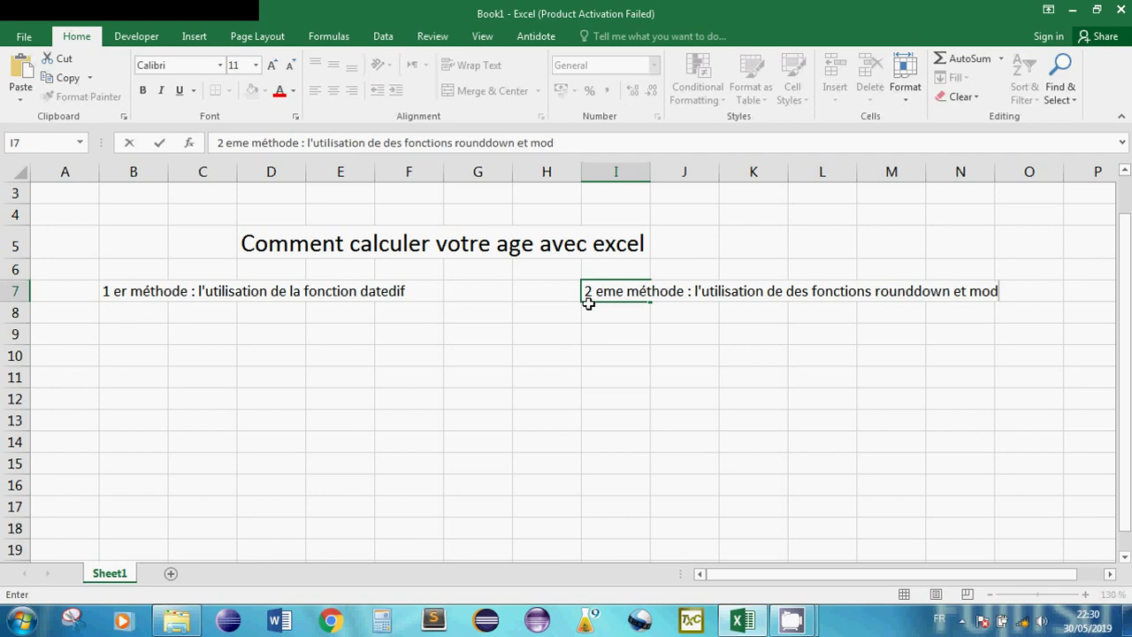
Apply a left border to cells H7:H17 as a vertical divider between the two methods.
left_click(551, 294)
left_click_drag(544, 292, 534, 515)
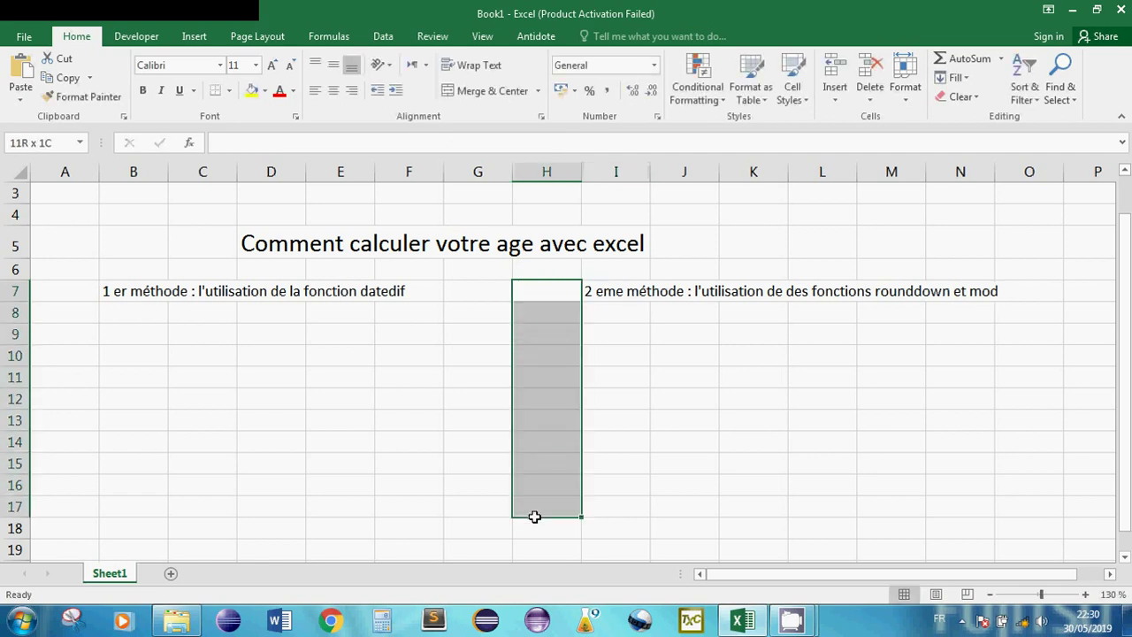
left_click(228, 91)
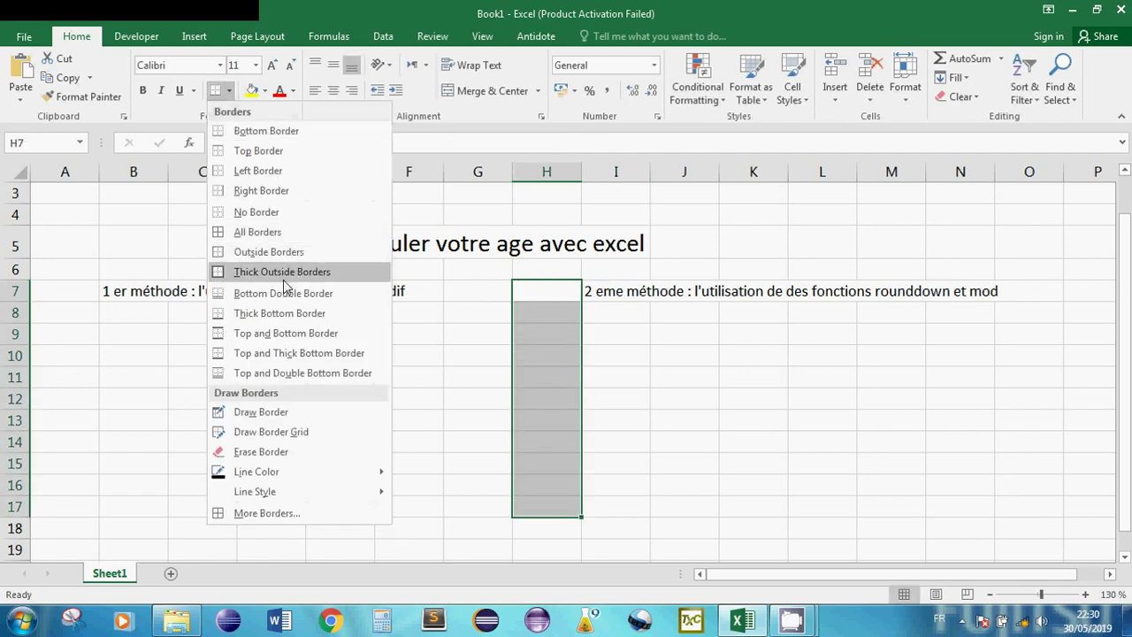
left_click(250, 171)
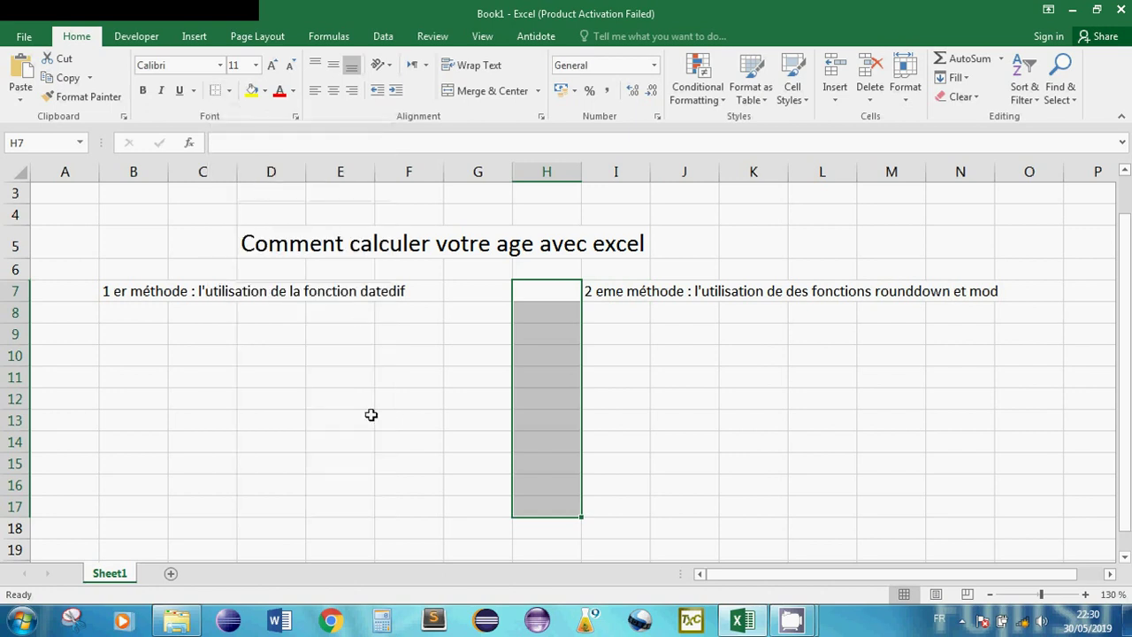
left_click(341, 402)
Enter the label "Date de naissance" in B9 and fill in the date of birth in D9.
left_click(257, 359)
left_click(173, 352)
left_click(166, 337)
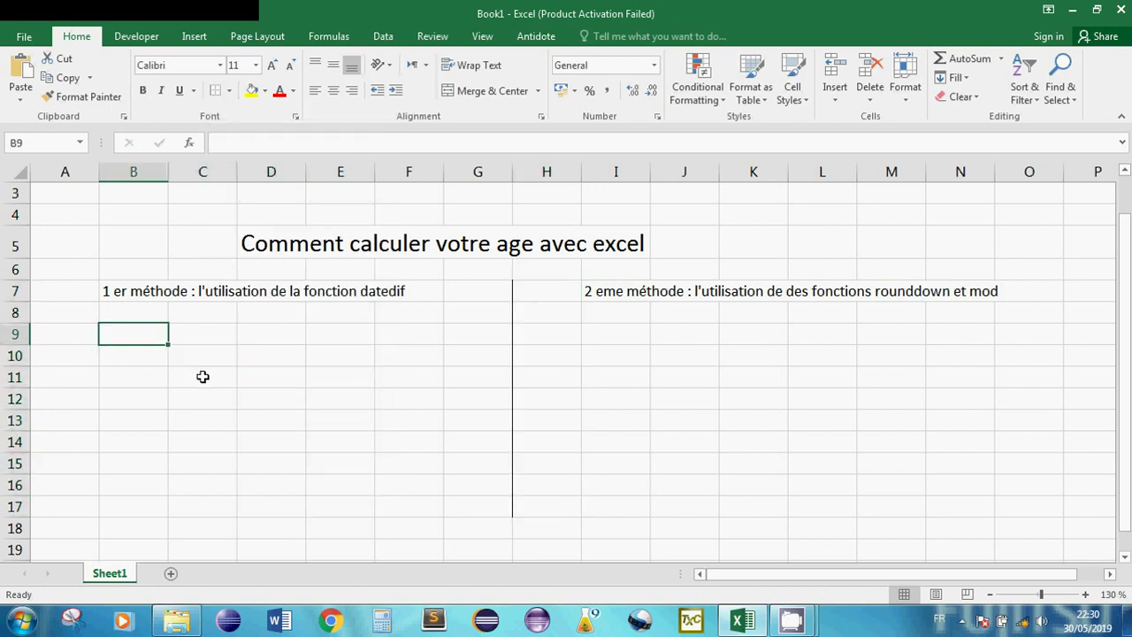
type("Date de ")
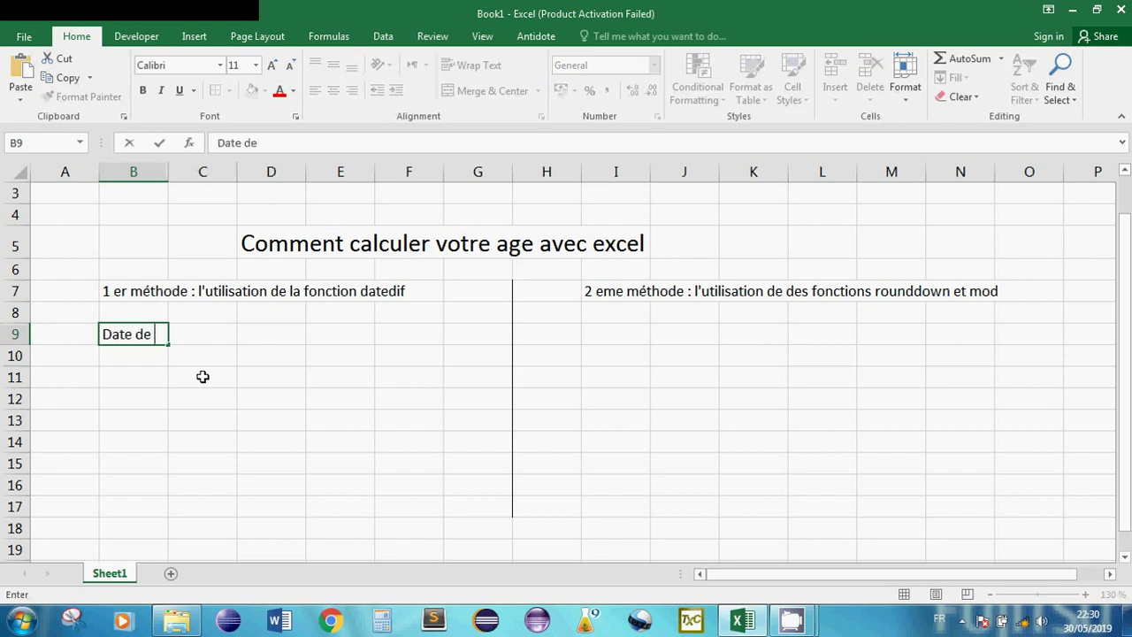
type("naissance")
key("Tab")
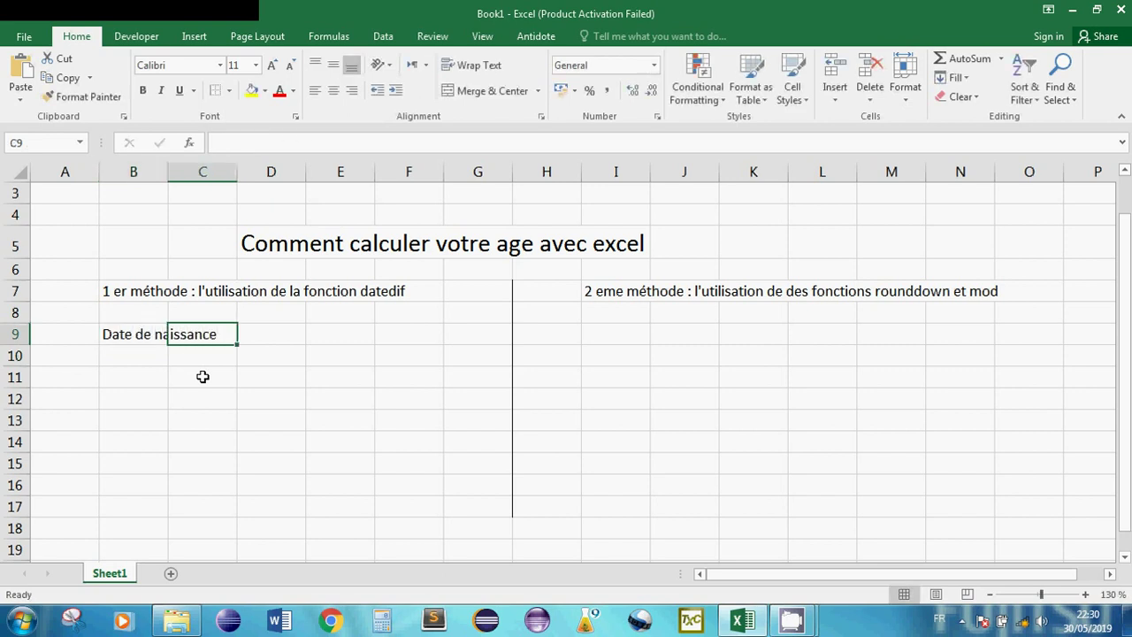
left_click(266, 334)
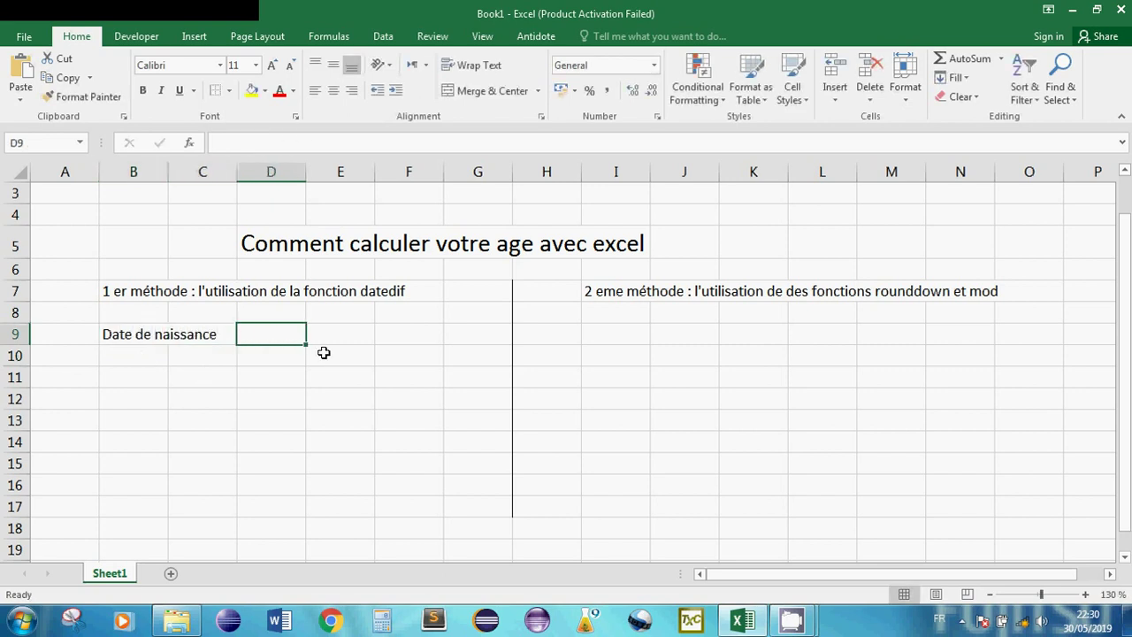
type("23/08/1987")
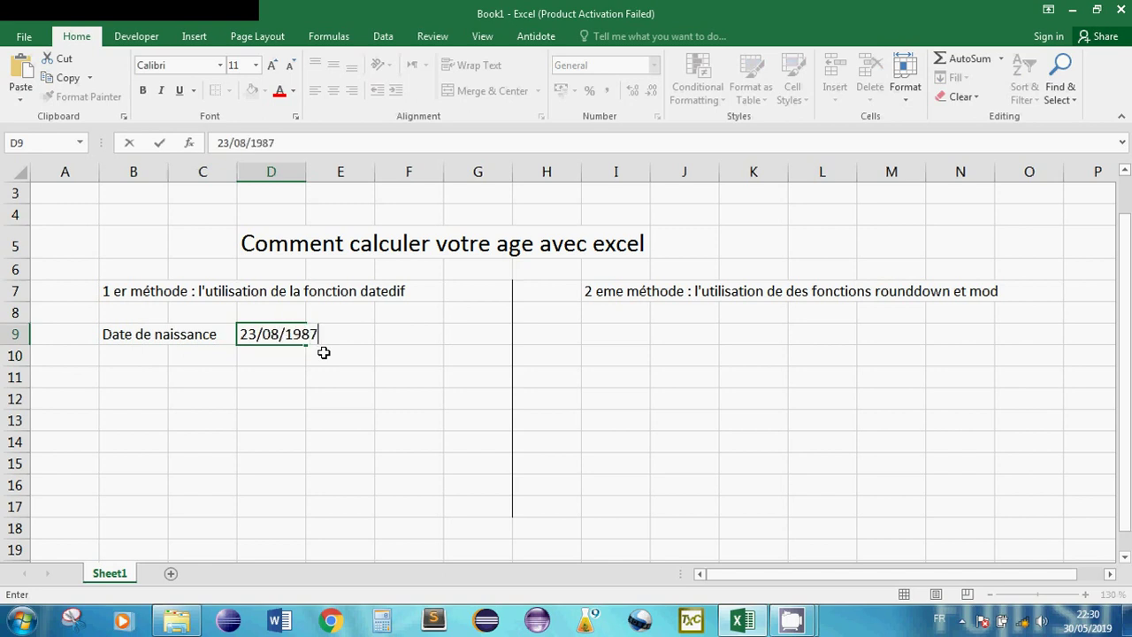
Enter the label "date d'aujourd'hui" in B10 and insert the current date, 30/05/2019, in D10.
left_click(117, 356)
type("dat")
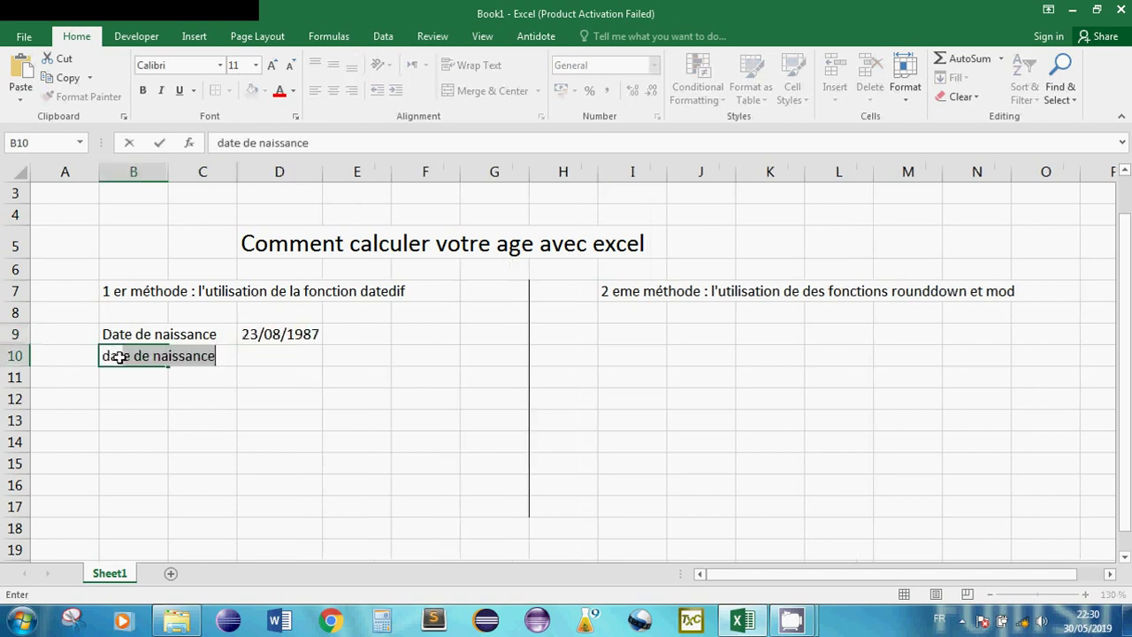
type("e d'")
type("aujoiu")
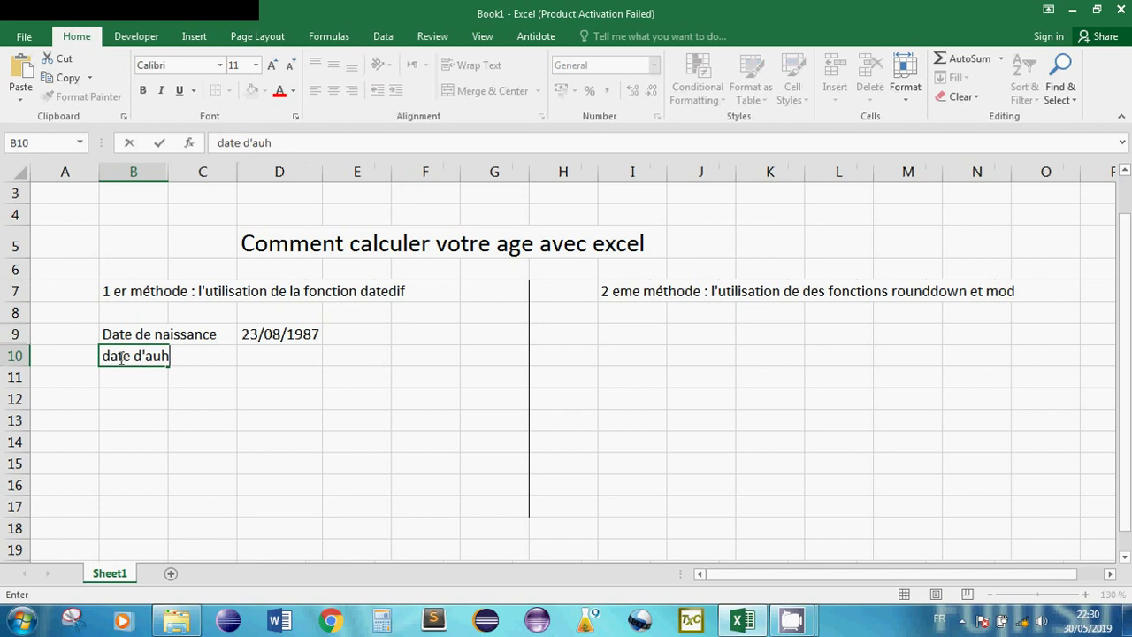
key("BackSpace")
key("BackSpace")
type("urd'h")
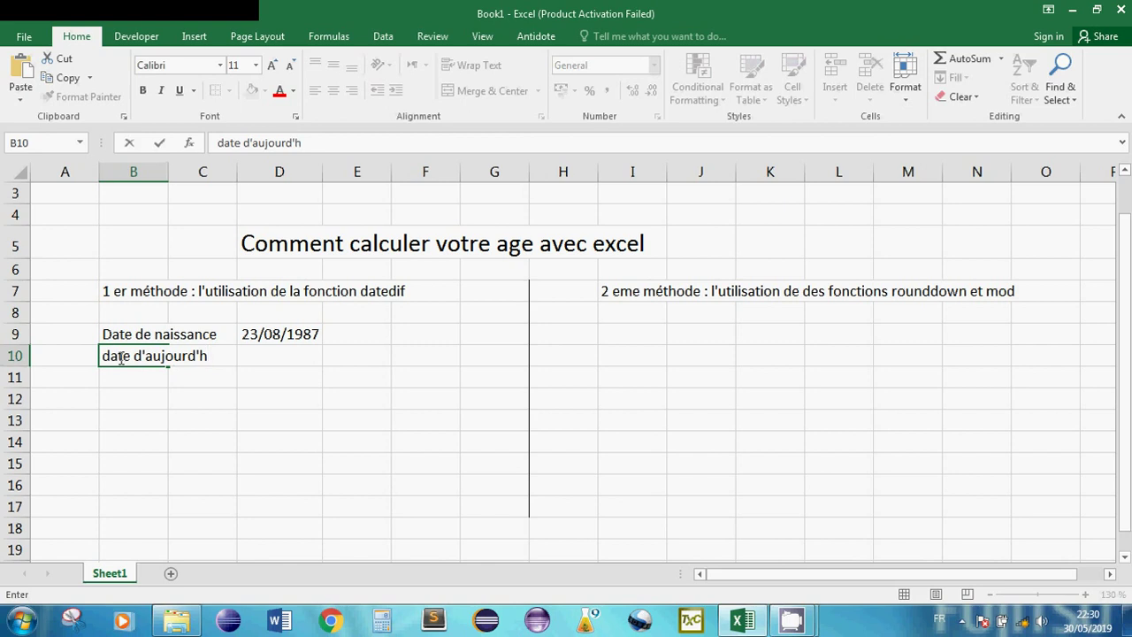
type("ui")
key("Tab")
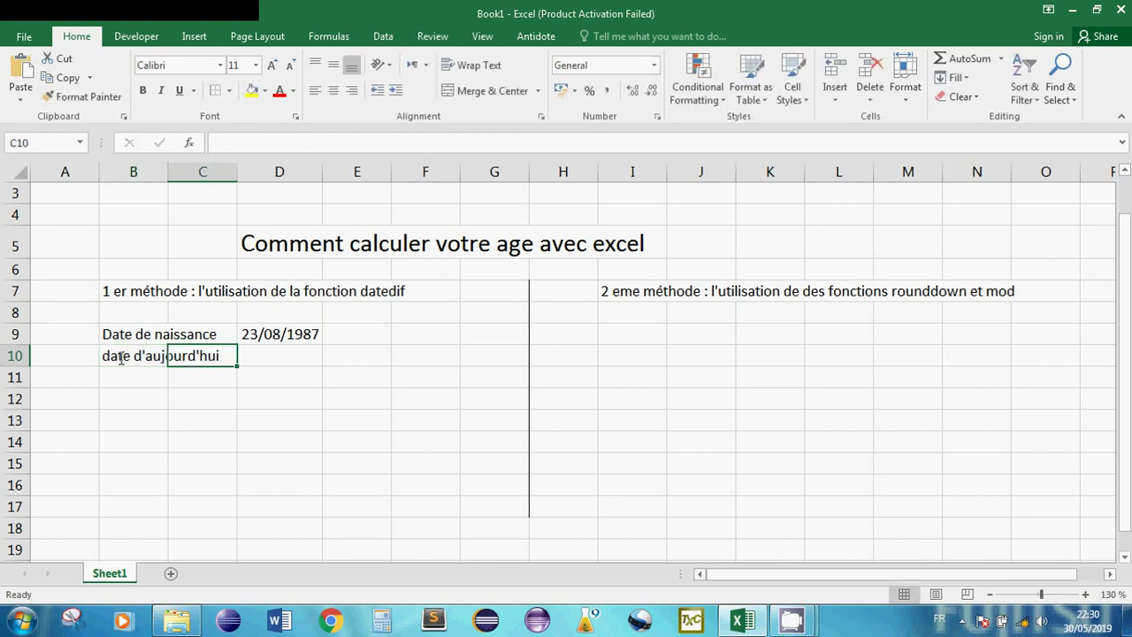
key("Tab")
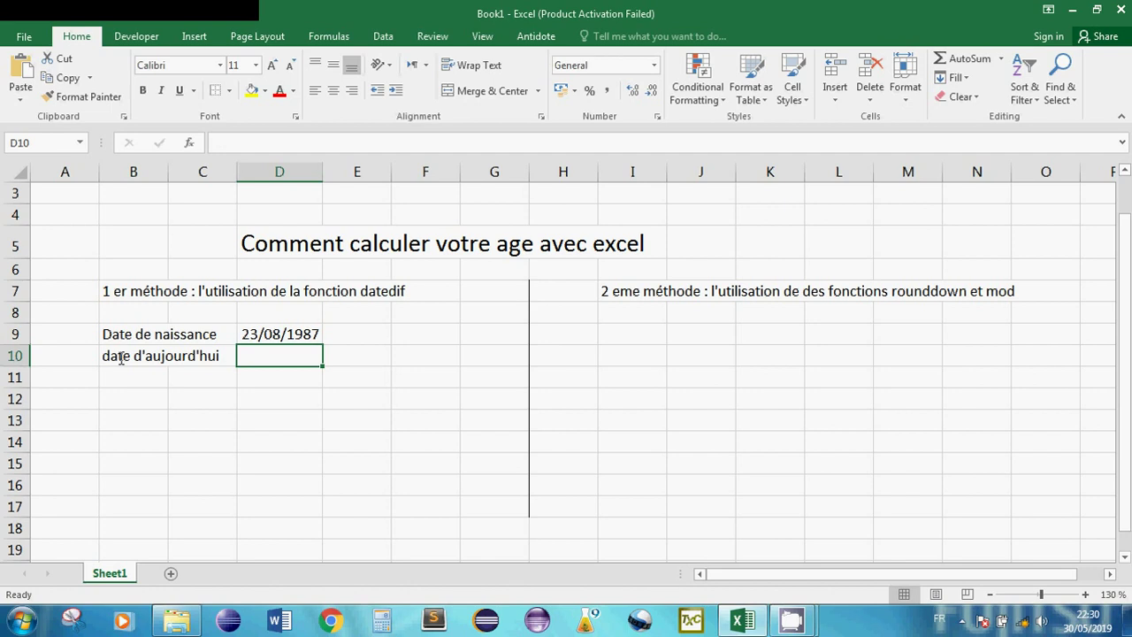
key("ctrl+semicolon")
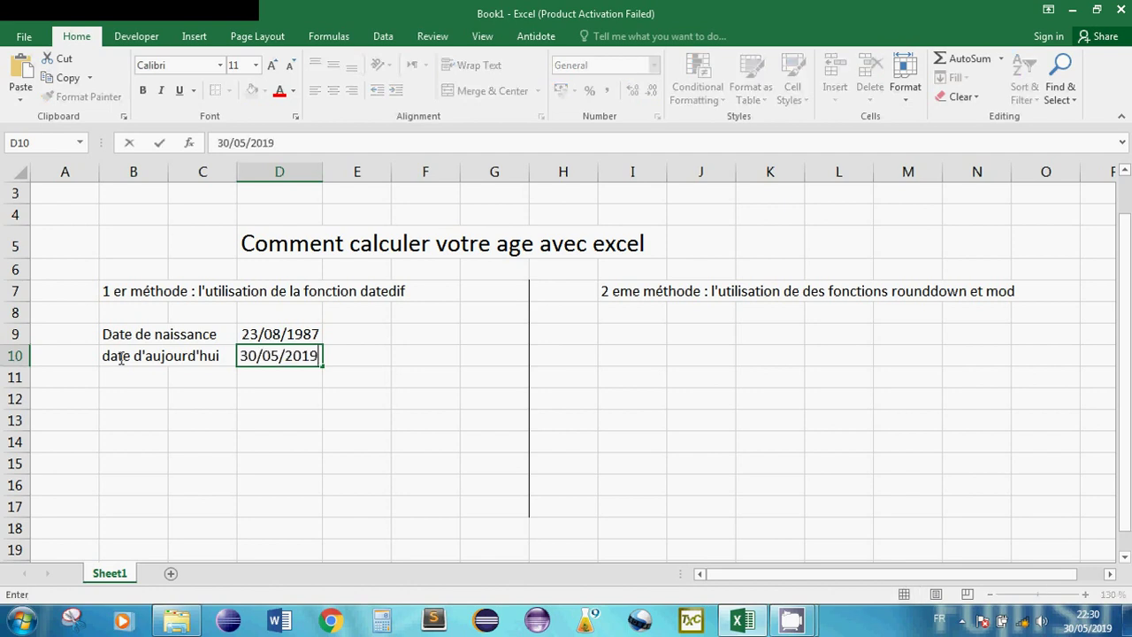
left_click(257, 419)
Copy the labels and dates in B9:D10 to I9 under the second method, and widen column K to fit the dates.
left_click_drag(171, 346, 252, 354)
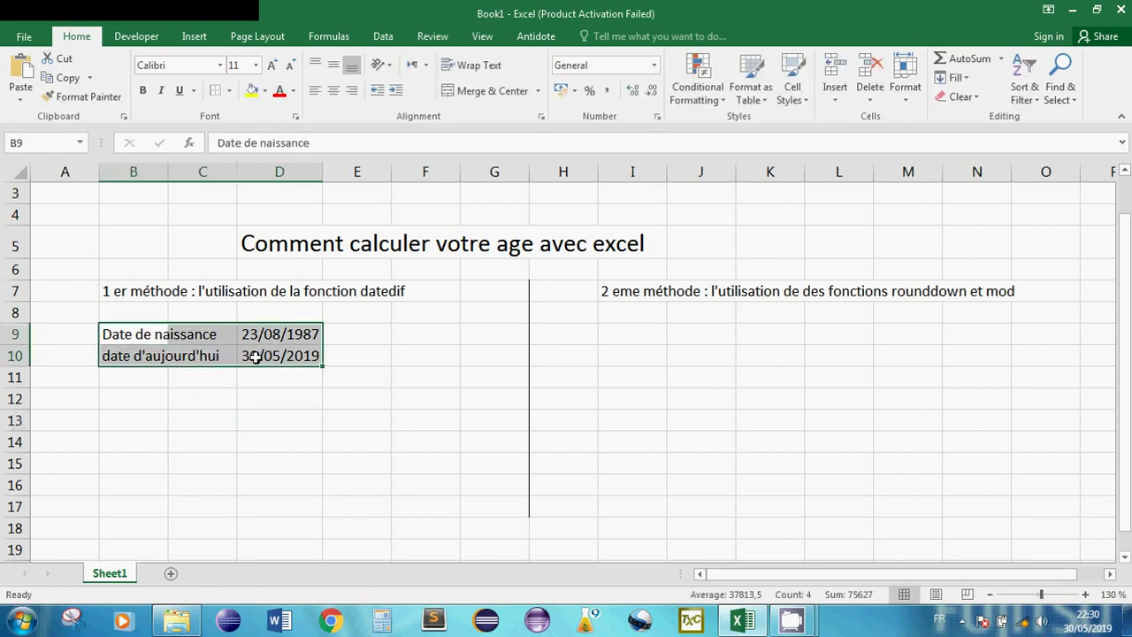
left_click(66, 81)
left_click(628, 333)
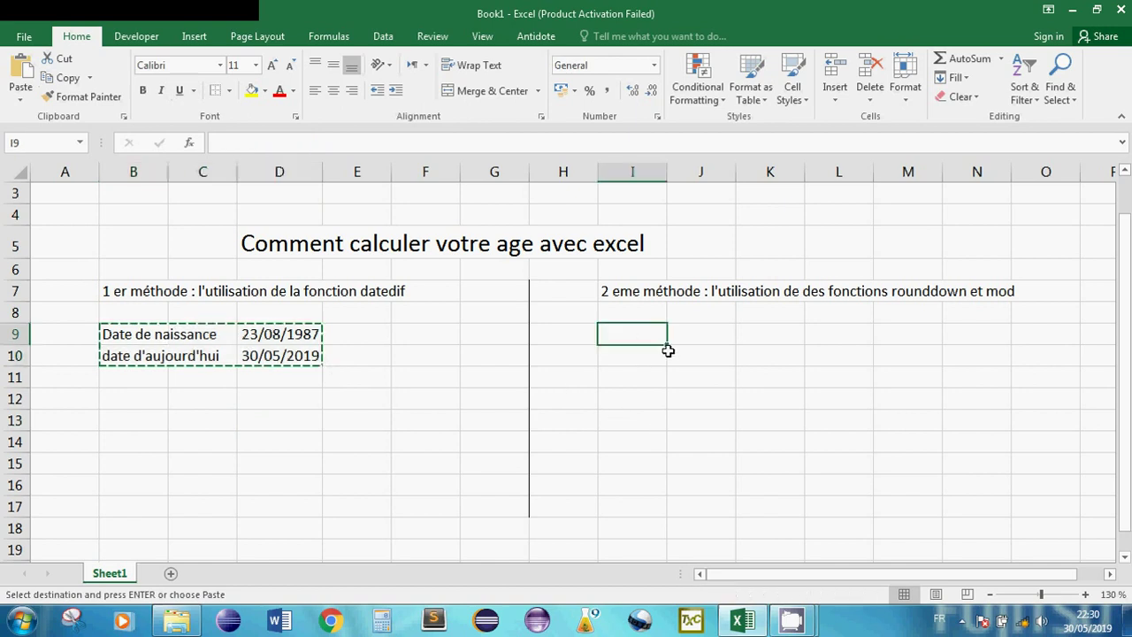
left_click(20, 72)
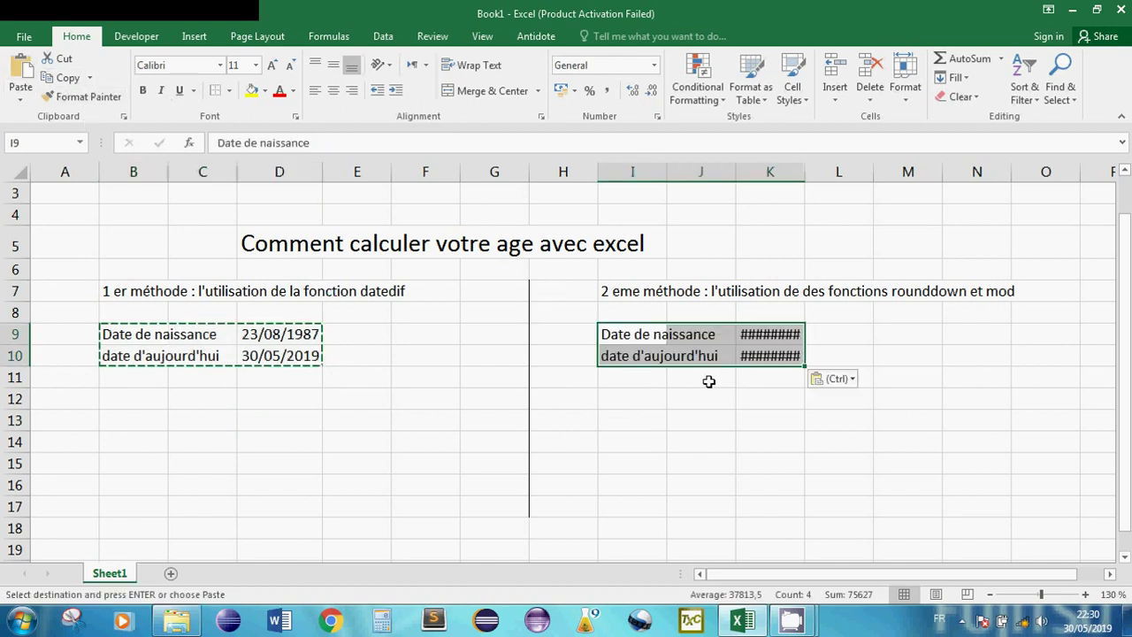
left_click(796, 354)
left_click_drag(806, 173, 844, 177)
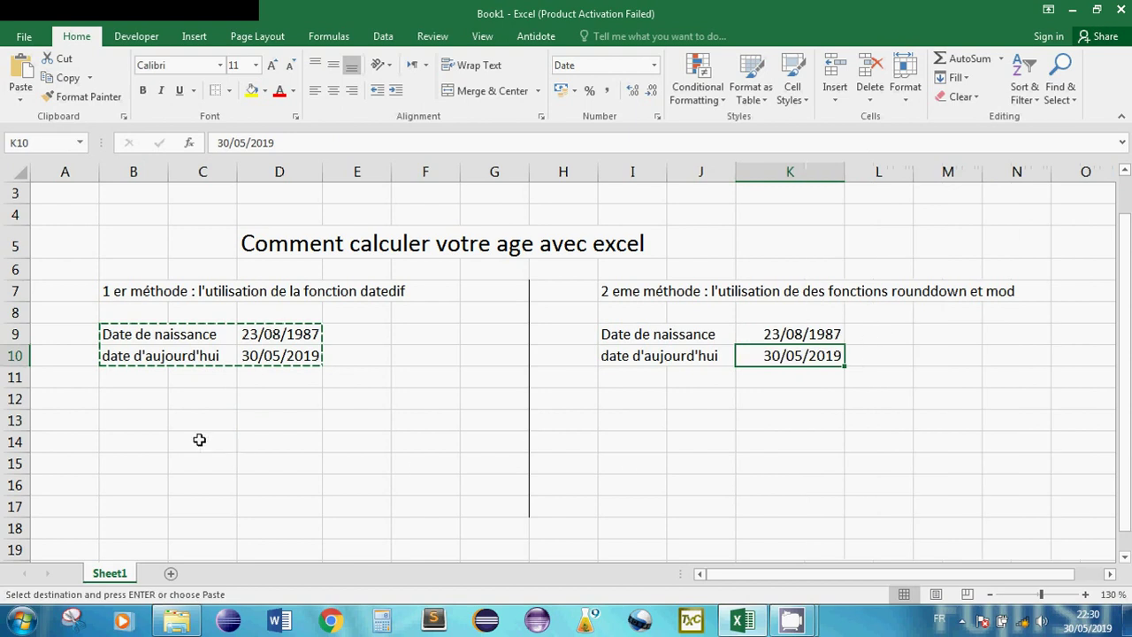
Enter the labels "nbr d'années", "nbr de mois" and "nbr de jours" in C12, C13 and C14.
left_click(185, 392)
key("Escape")
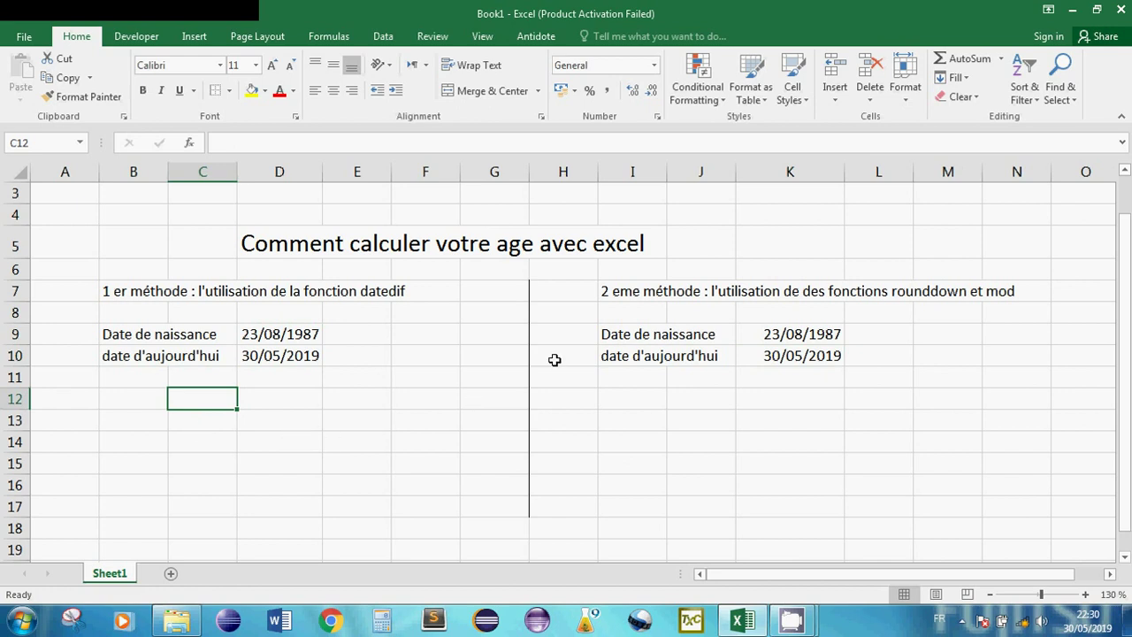
type("nbr d")
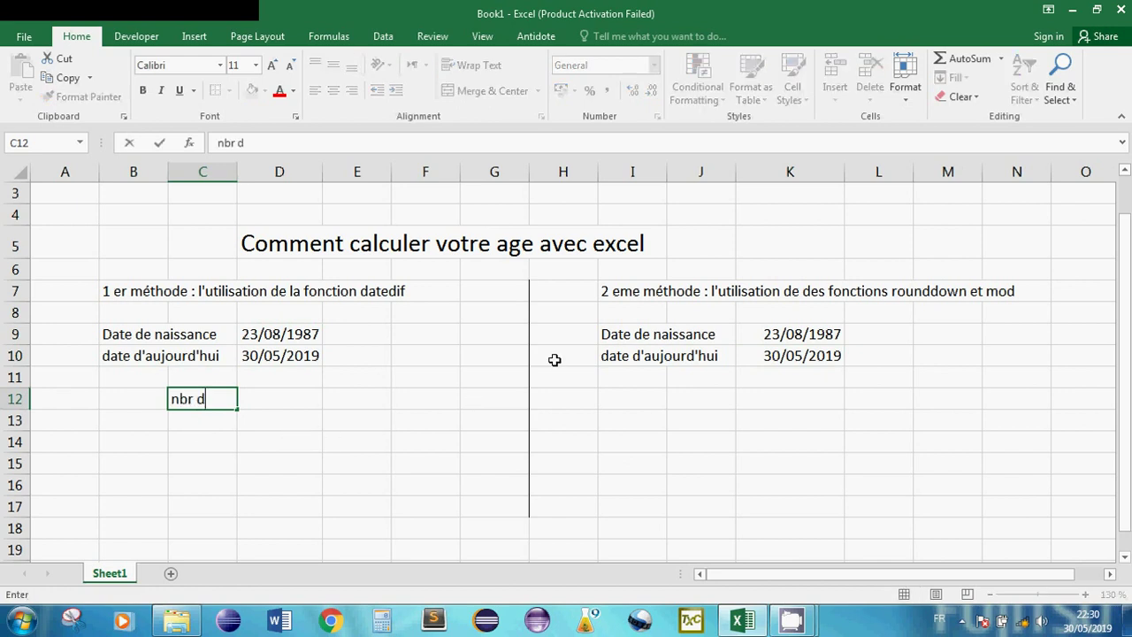
type("'années")
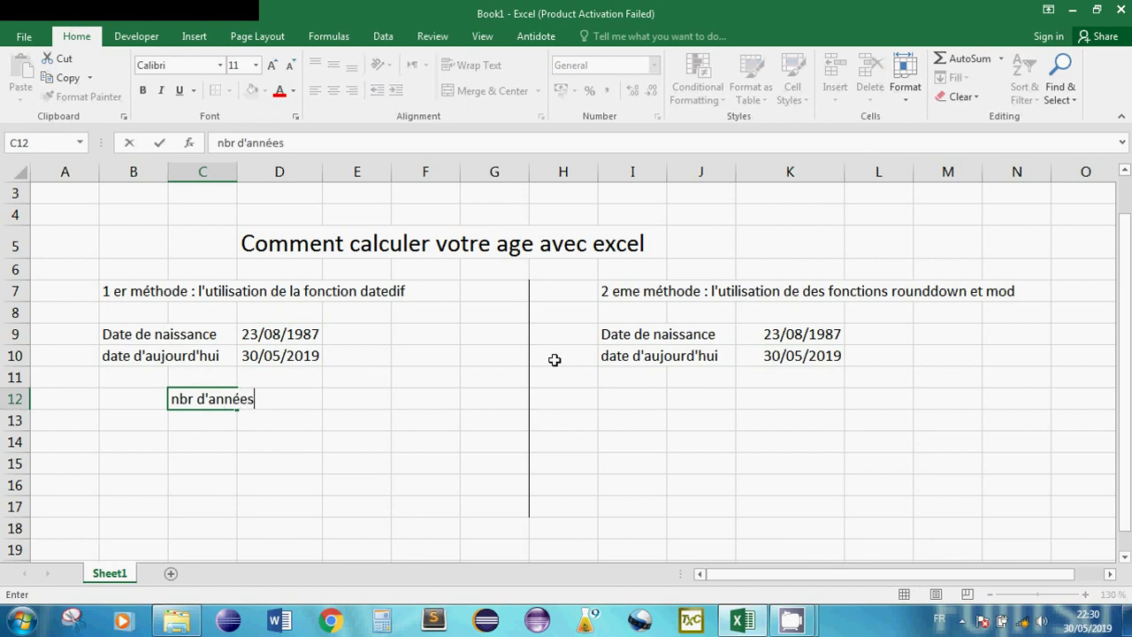
key("Return")
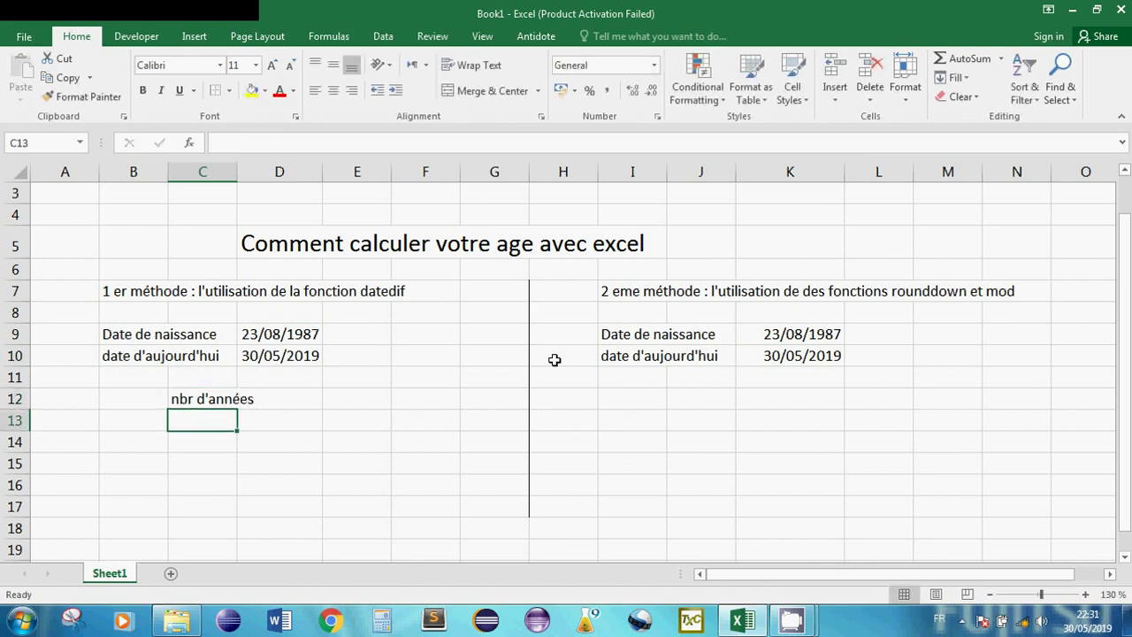
type("nbr de mois")
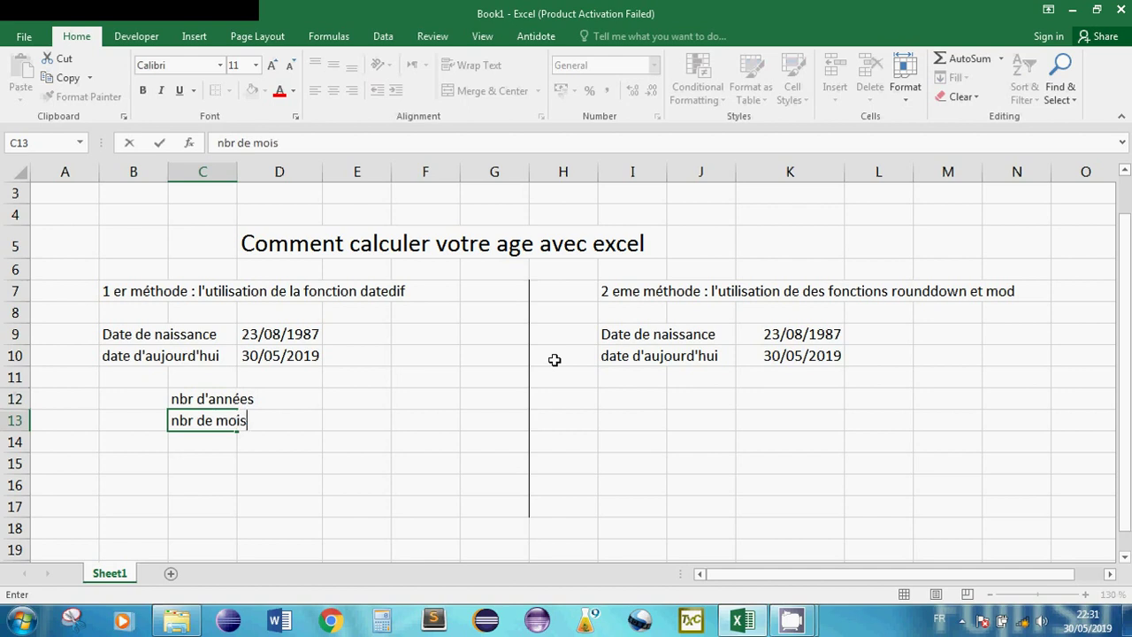
key("Return")
type("nbr ")
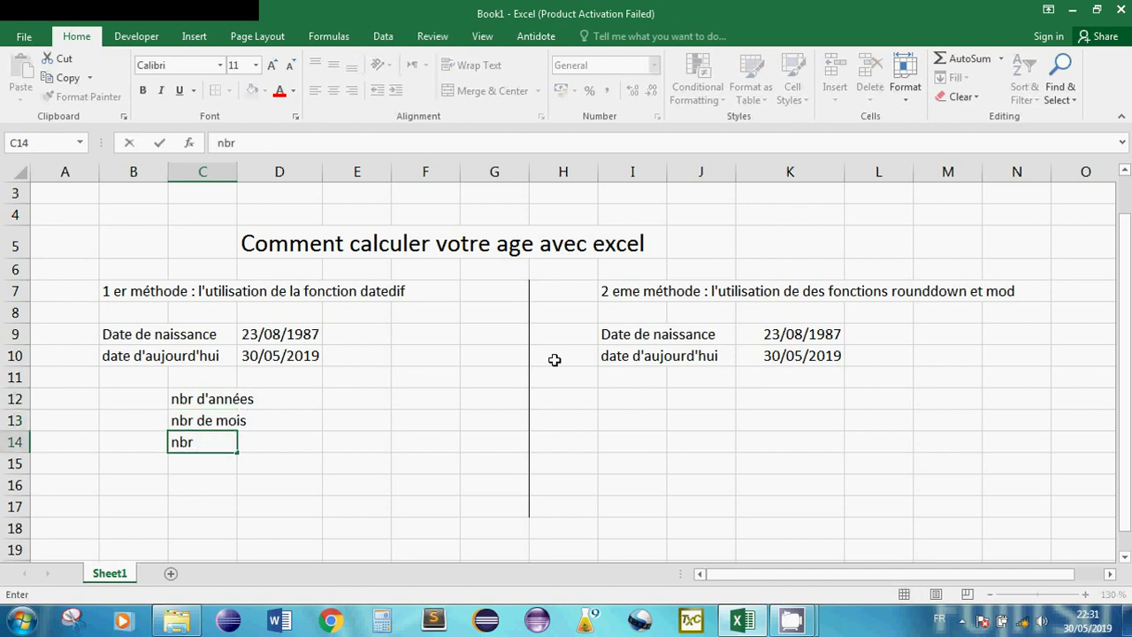
type("de jours")
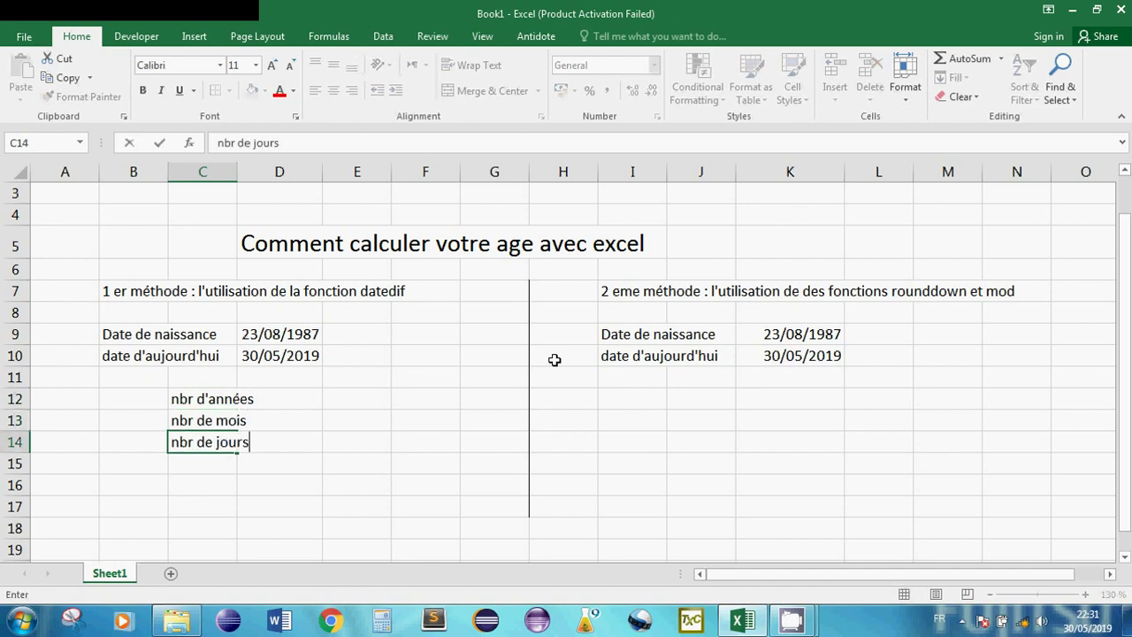
key("Up")
key("Right")
key("Up")
key("Right")
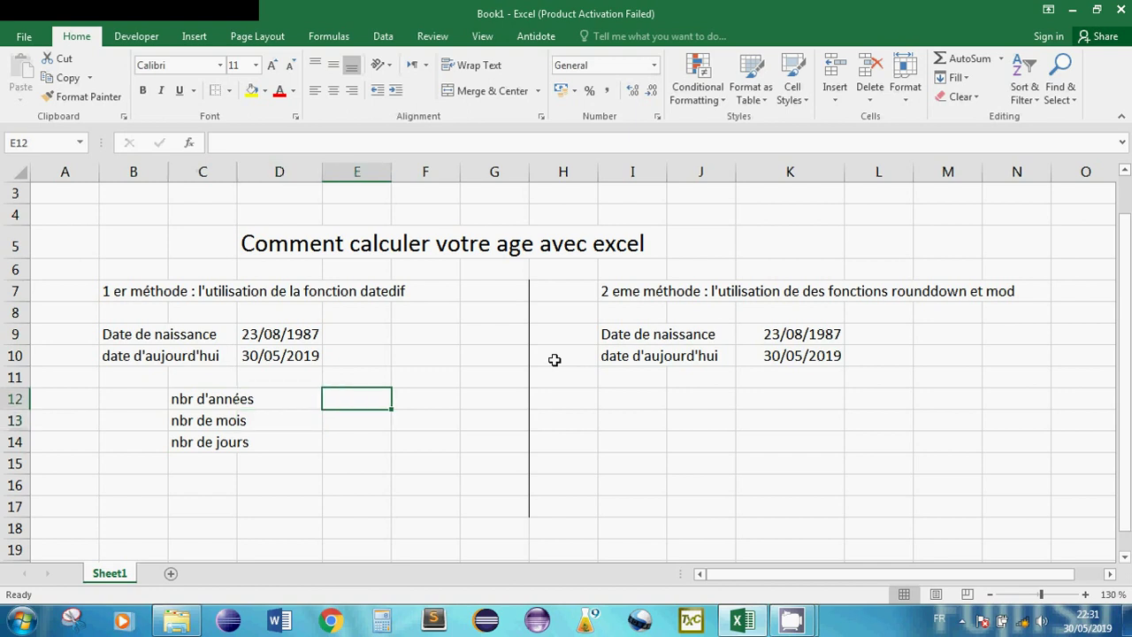
left_click(208, 407)
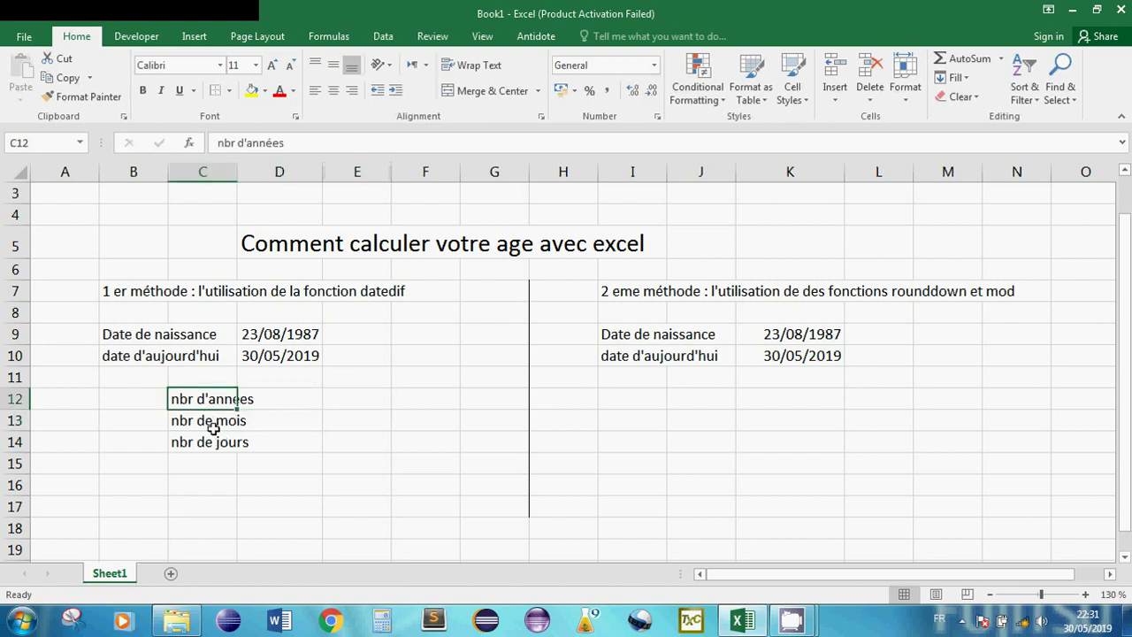
left_click(212, 424)
left_click(213, 449)
Calculate the full years in E12 with =datedif(D9;D10;"Y") and enter the unit "ans" in F12.
left_click(357, 403)
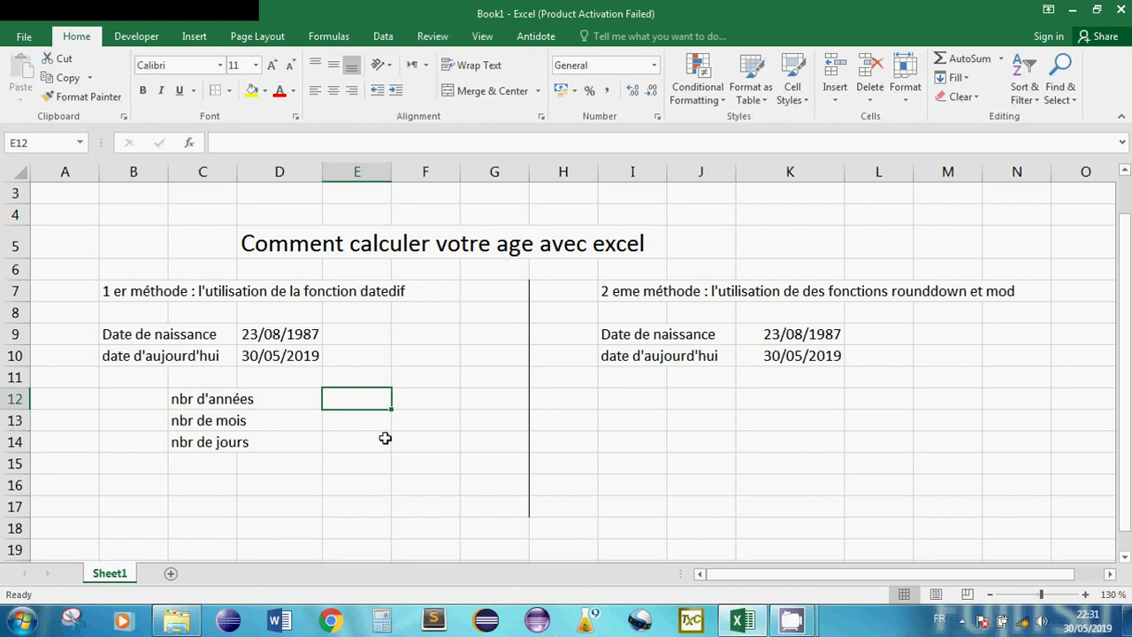
type("=datef")
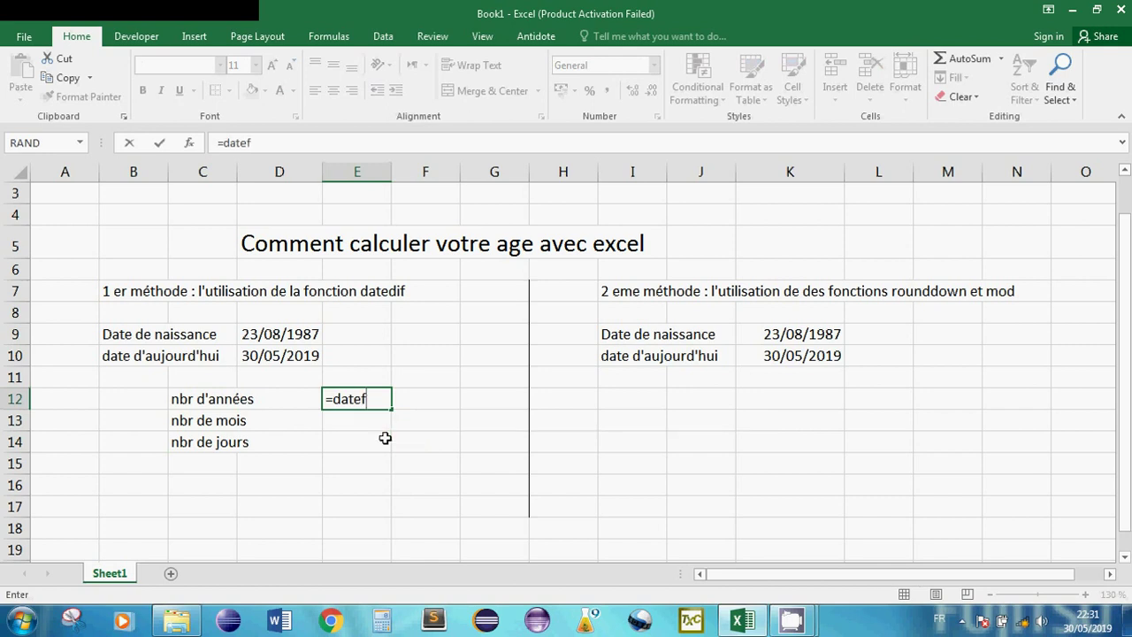
key("BackSpace")
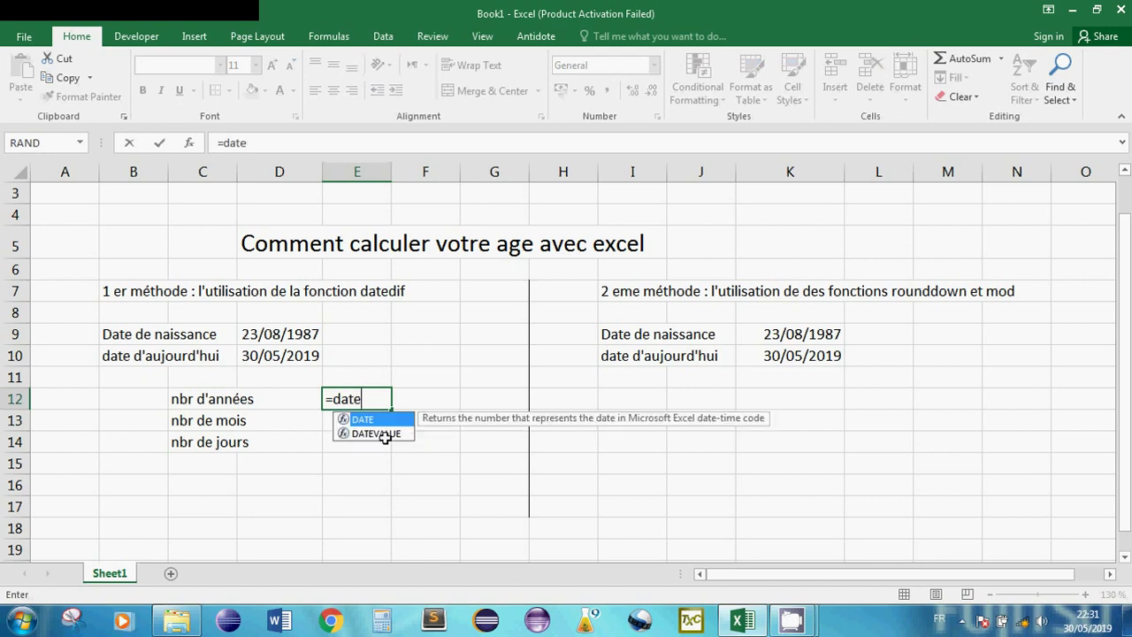
type("dif(")
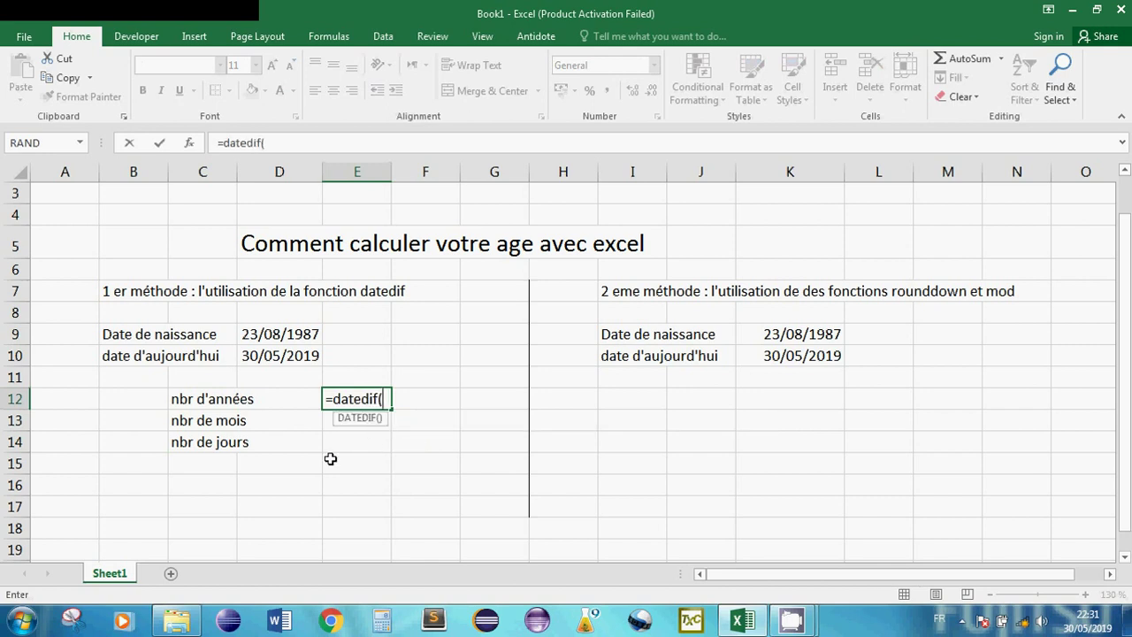
left_click(279, 341)
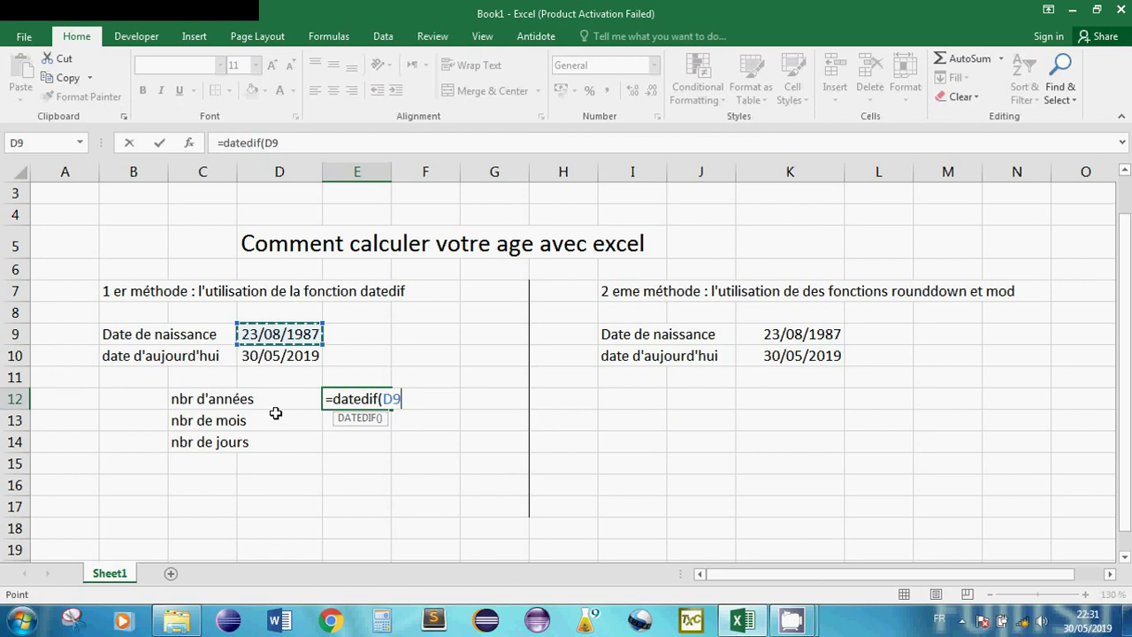
type(";")
left_click(279, 358)
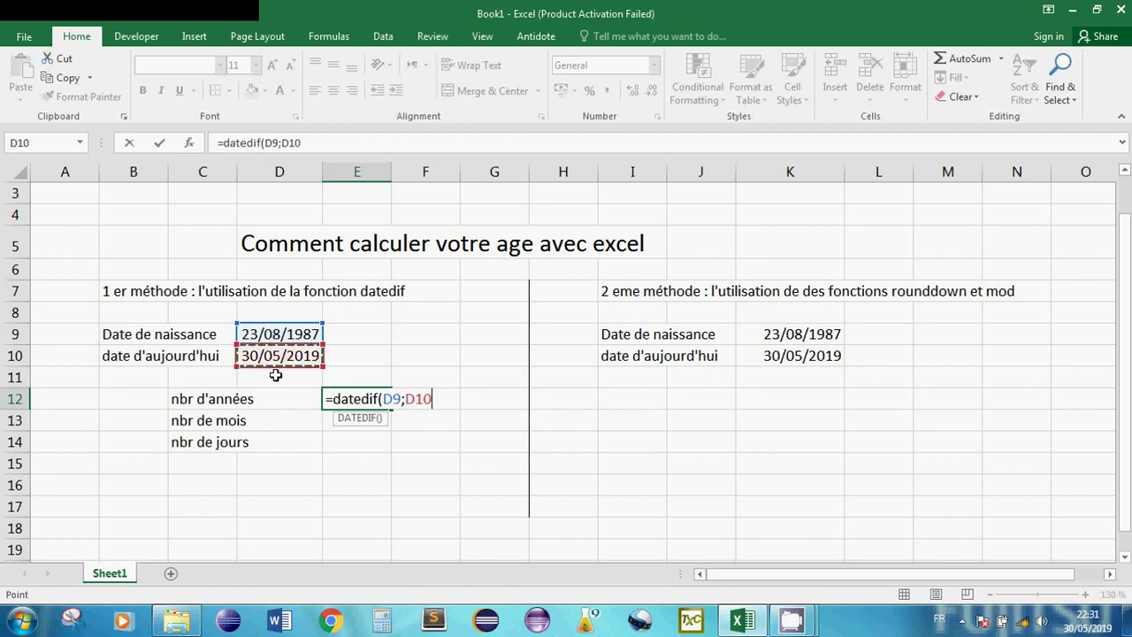
type(";")
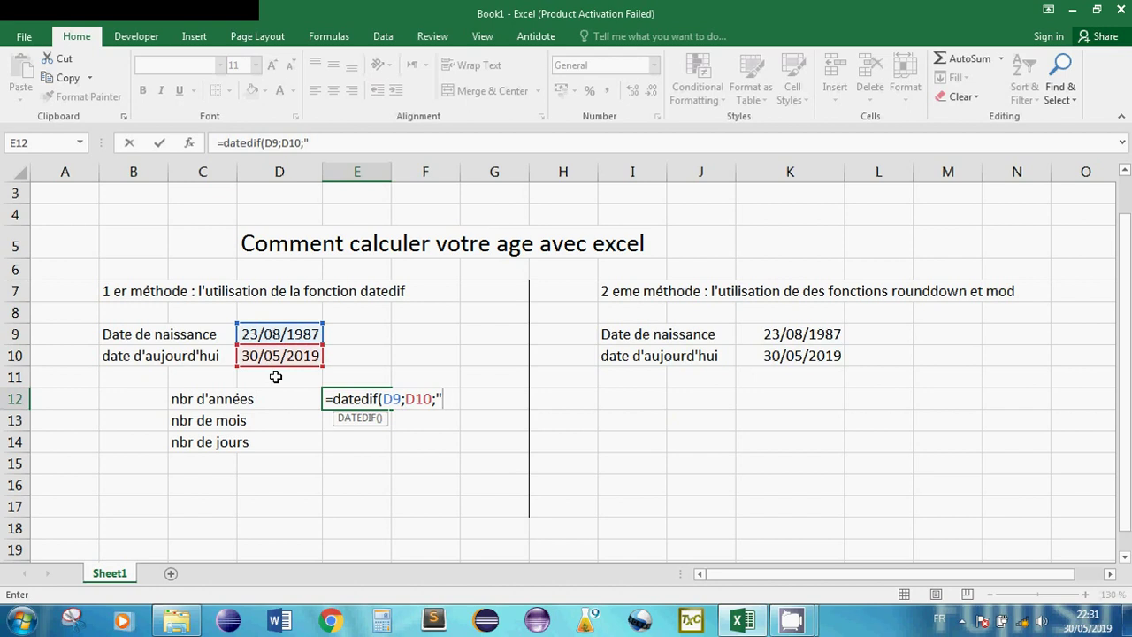
type("\"")
key("Return")
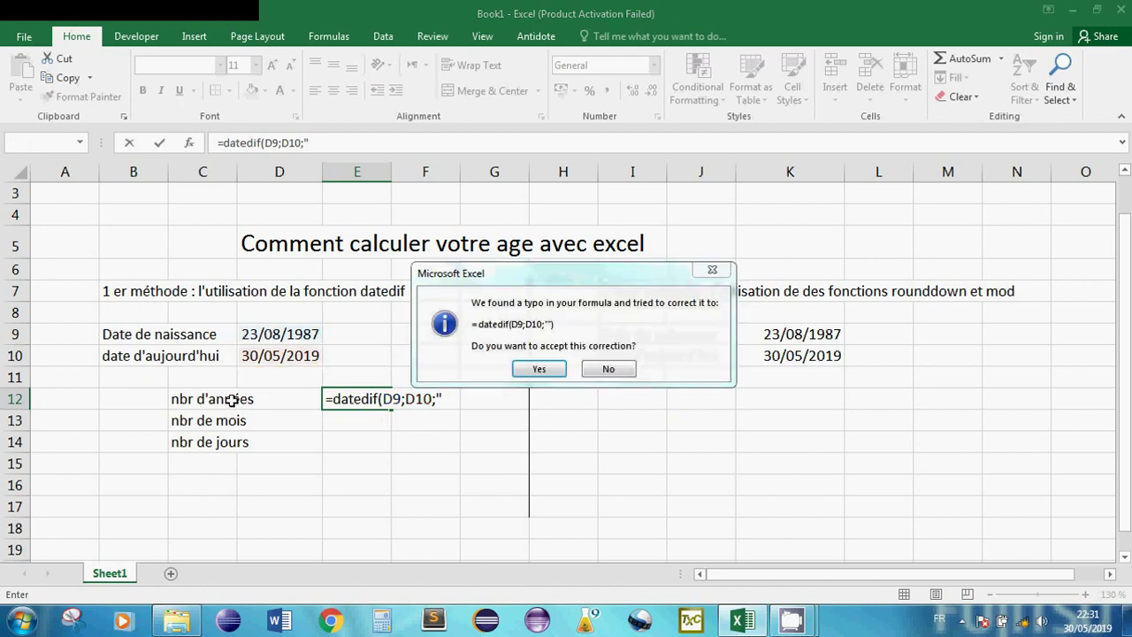
key("n")
key("Return")
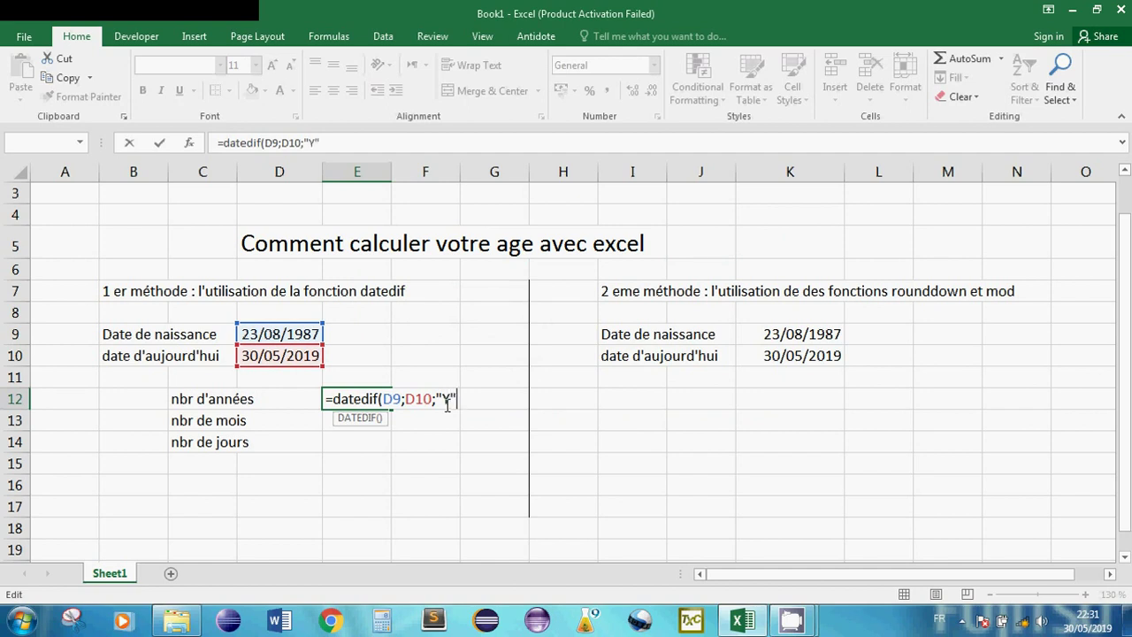
type(")")
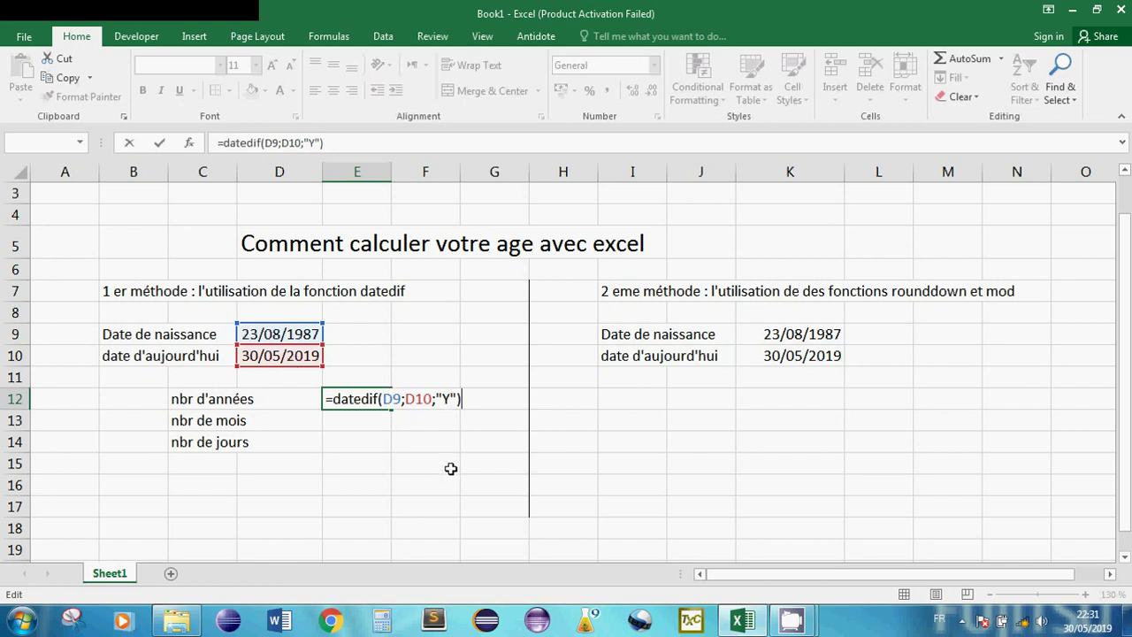
key("Return")
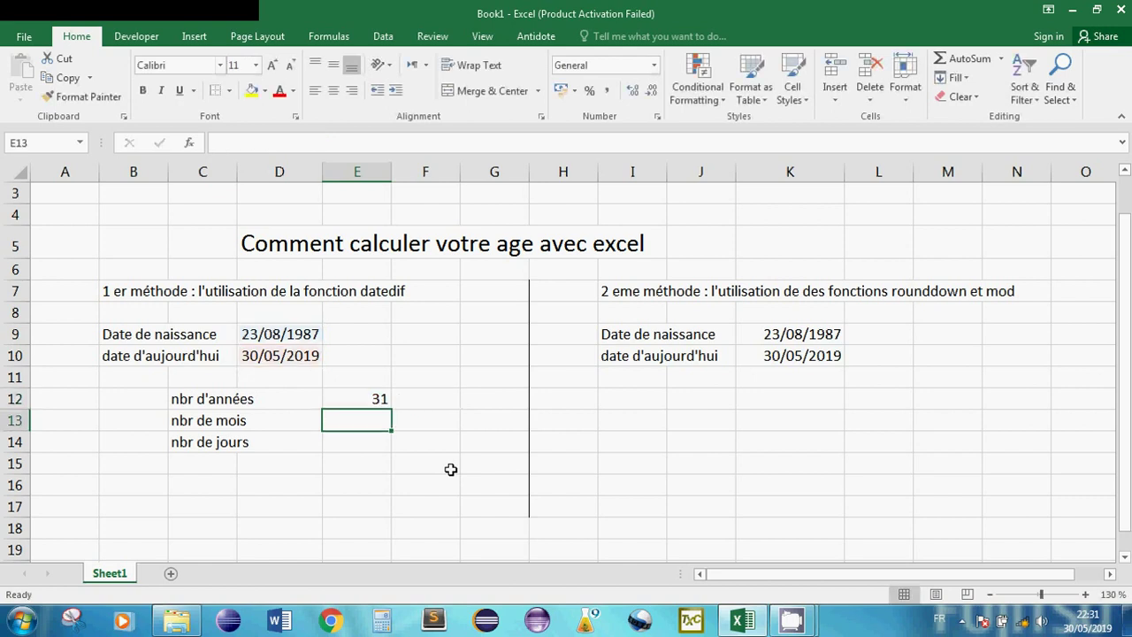
left_click(412, 402)
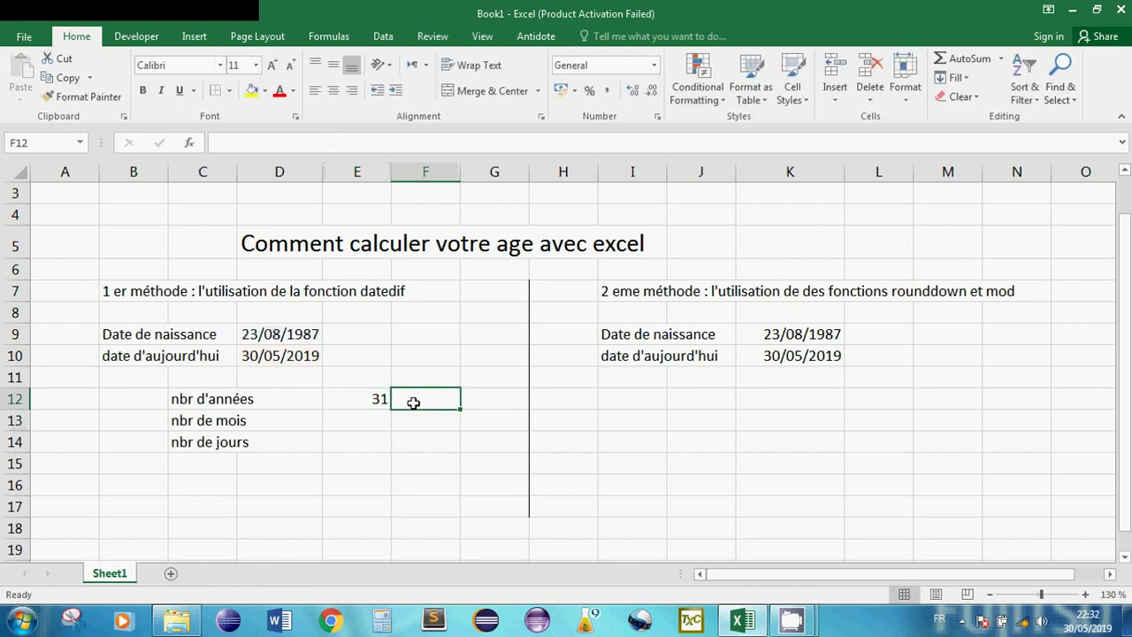
type("ans")
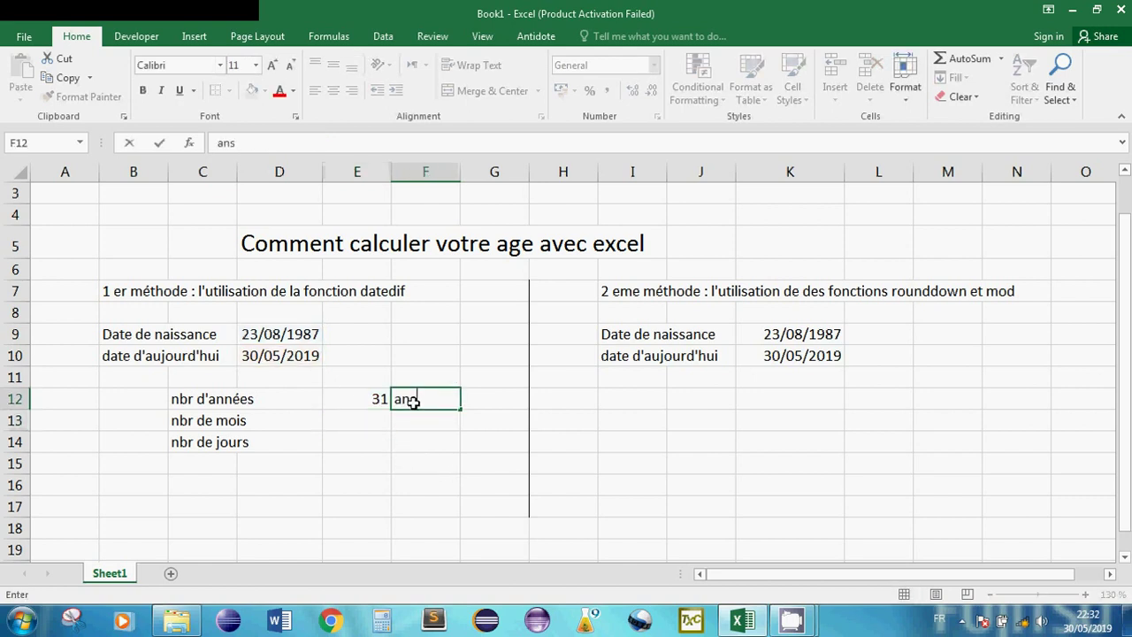
Calculate the remaining months in E13 with =datedif(D9;D10;"YM") and enter the unit "mois" in F13.
left_click(371, 417)
type("=")
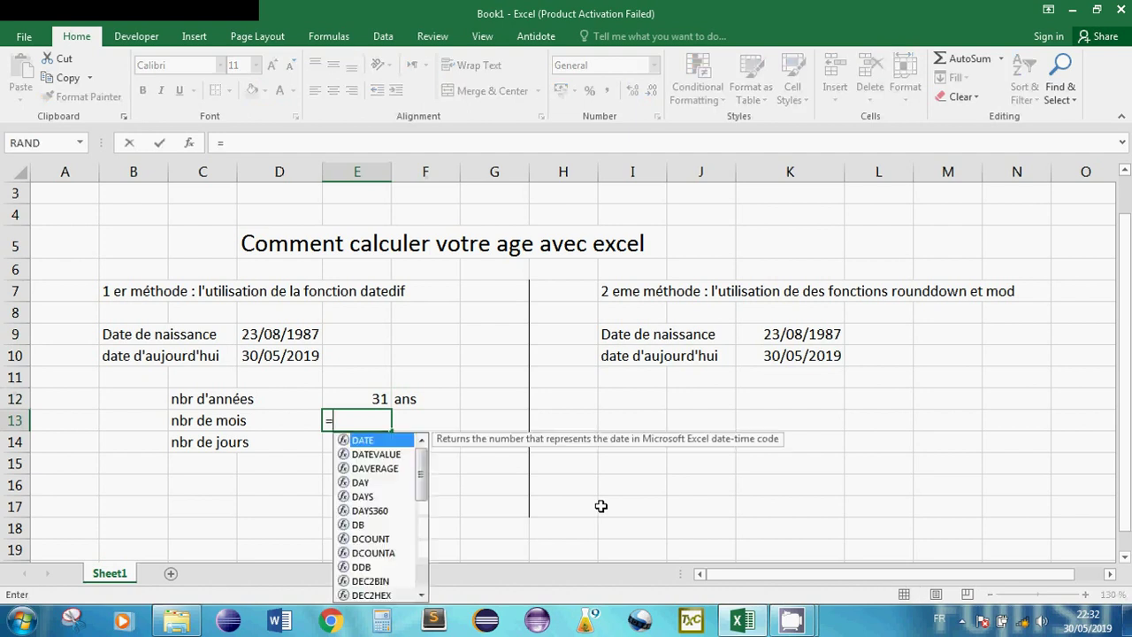
type("datedif(")
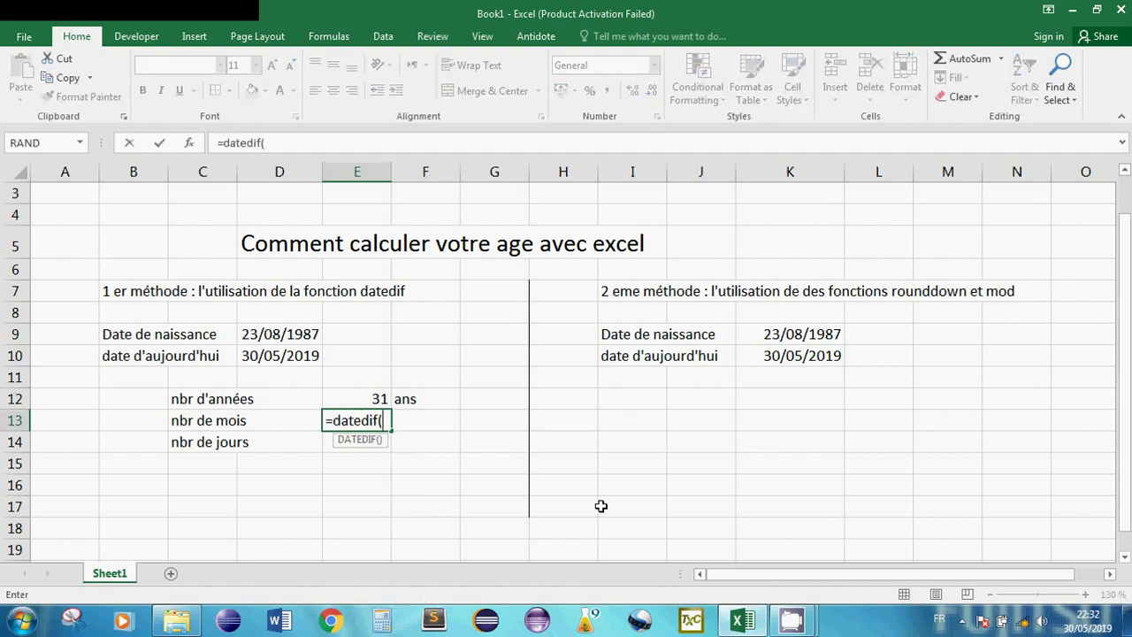
left_click(267, 337)
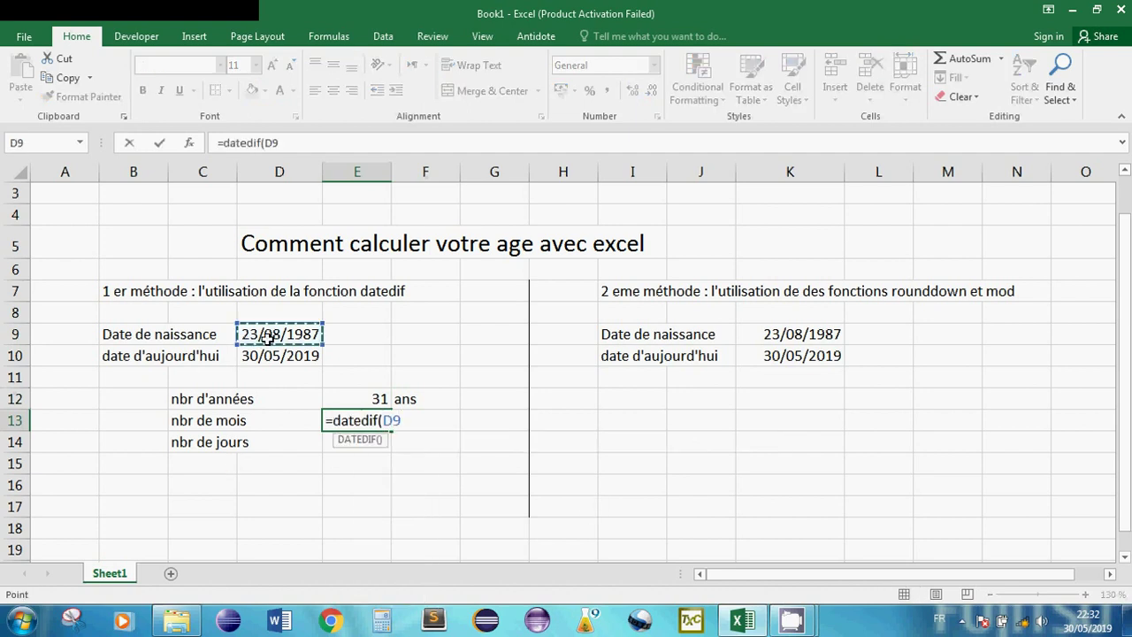
type(";")
left_click(263, 358)
type(";")
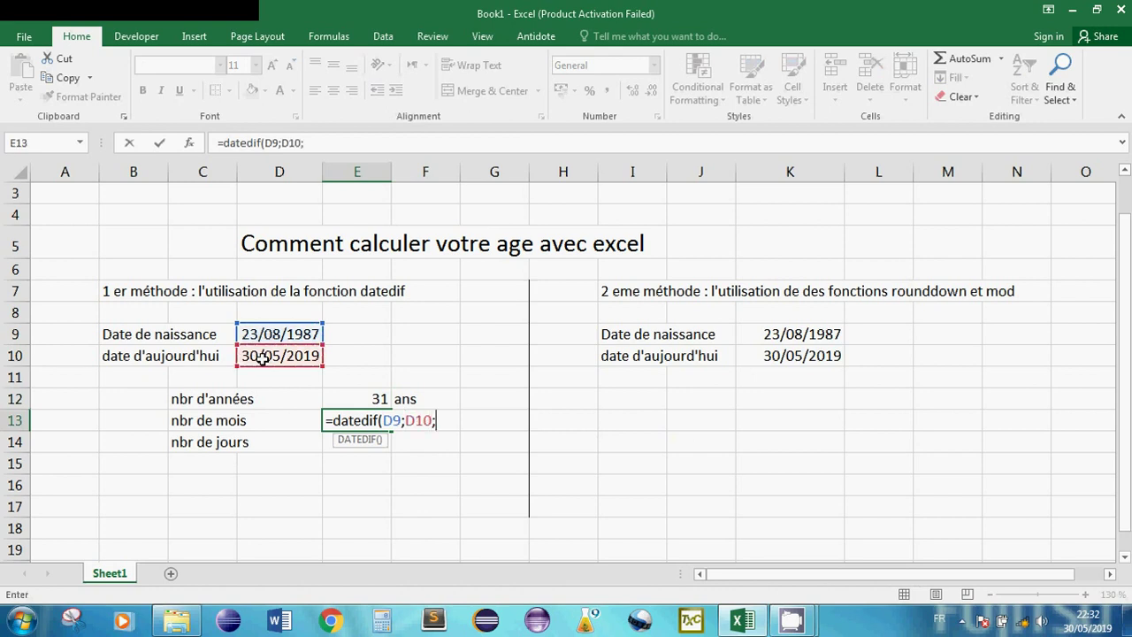
type("\"YM\"")
left_click(462, 421)
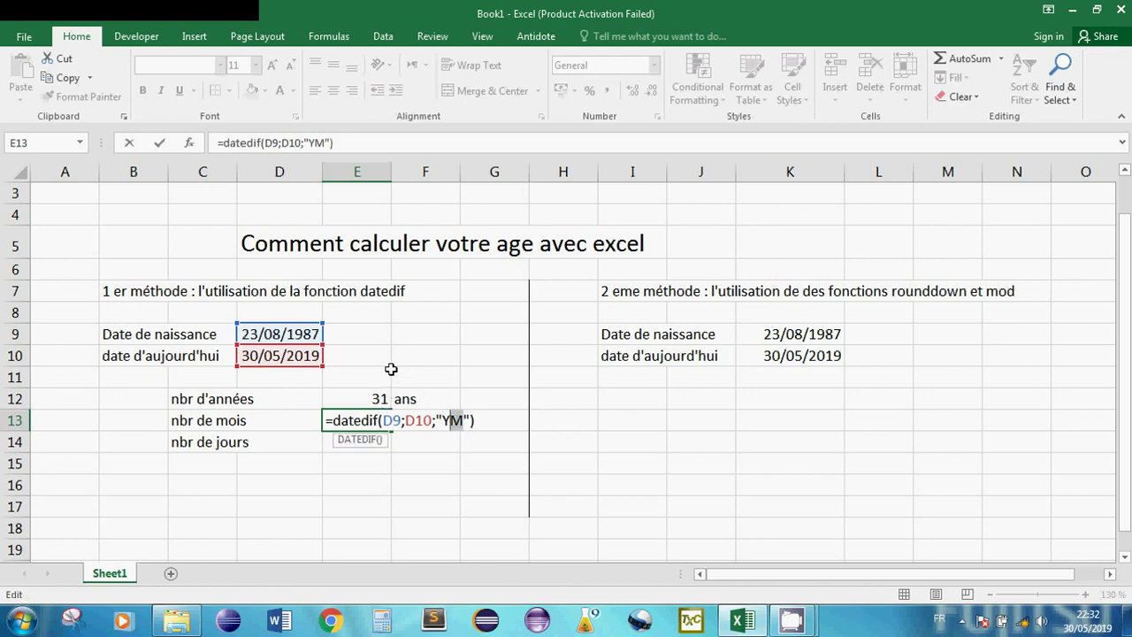
left_click(493, 421)
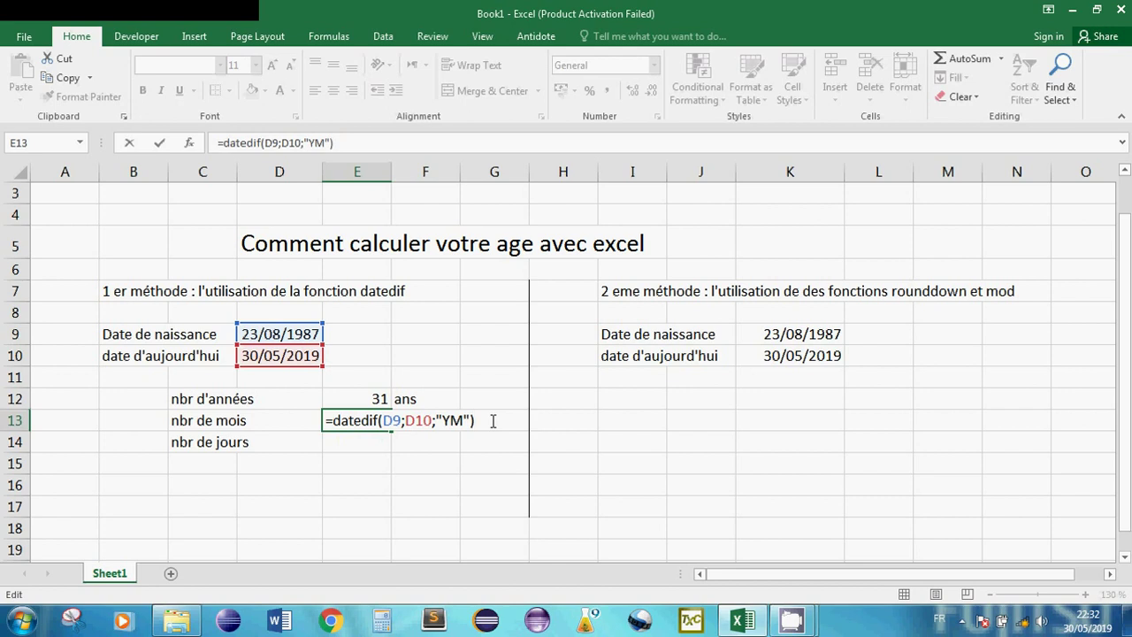
key("Return")
left_click(433, 423)
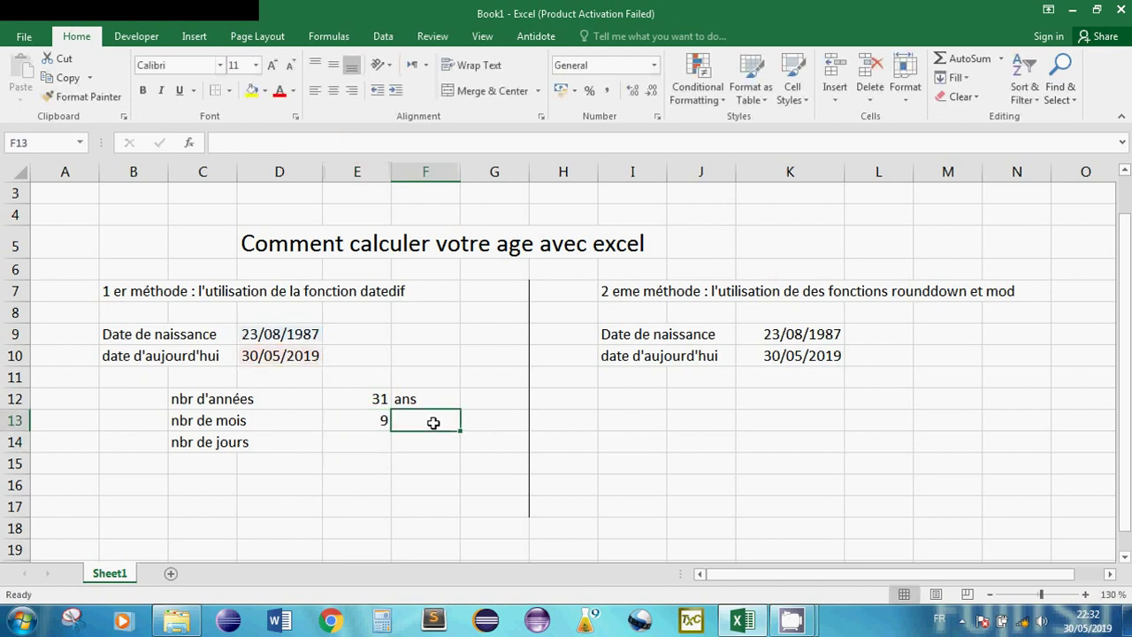
type("mois")
Calculate the remaining days in E14 with =datedif(D9;D10;"md") and enter the unit "jours" in F14.
left_click(372, 442)
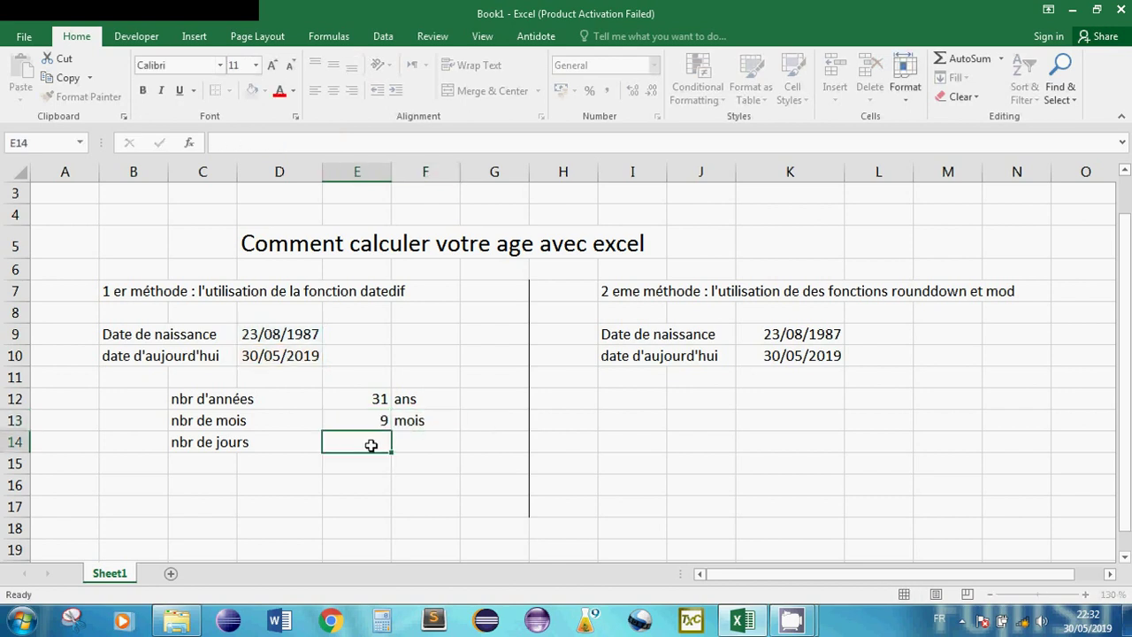
type("=da")
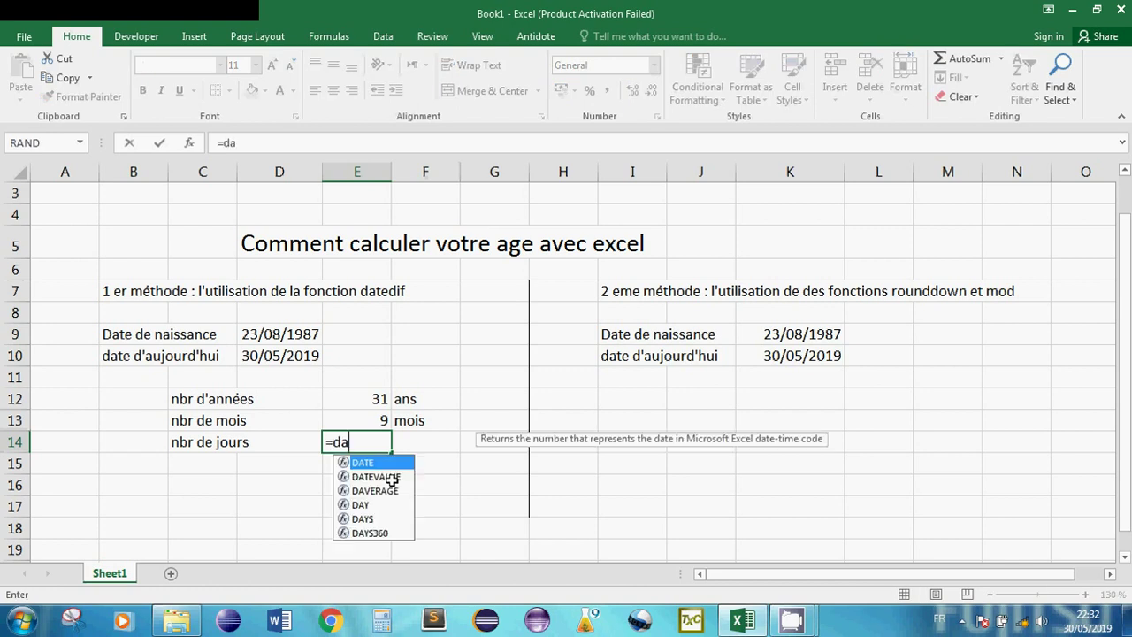
type("tedif(")
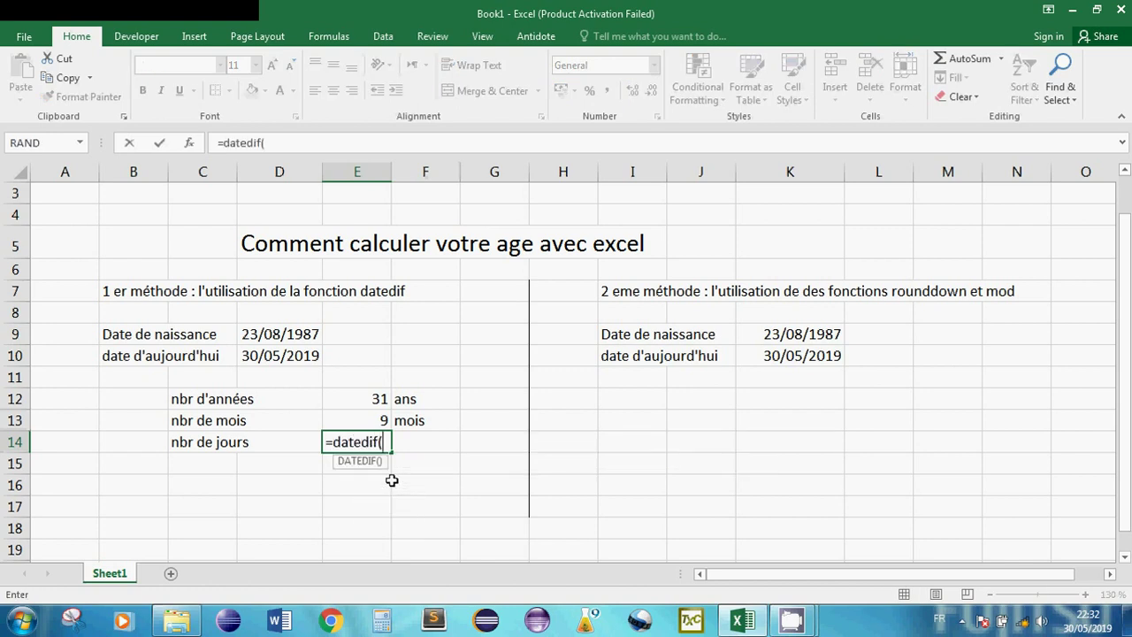
left_click(259, 333)
type(";")
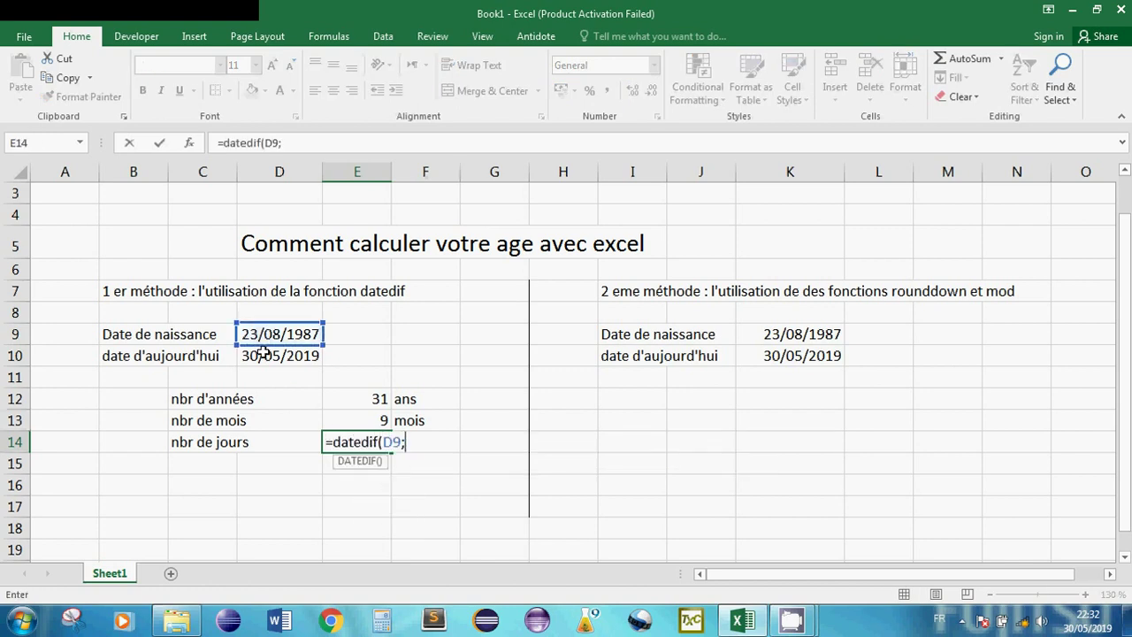
left_click(265, 357)
type(";")
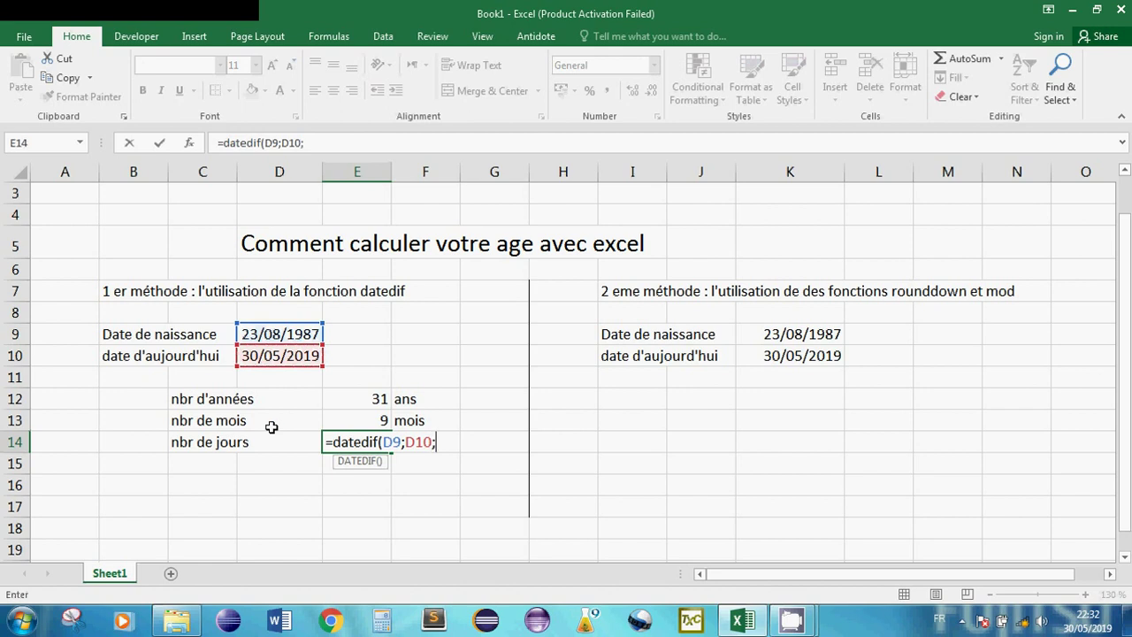
type("\"md\")")
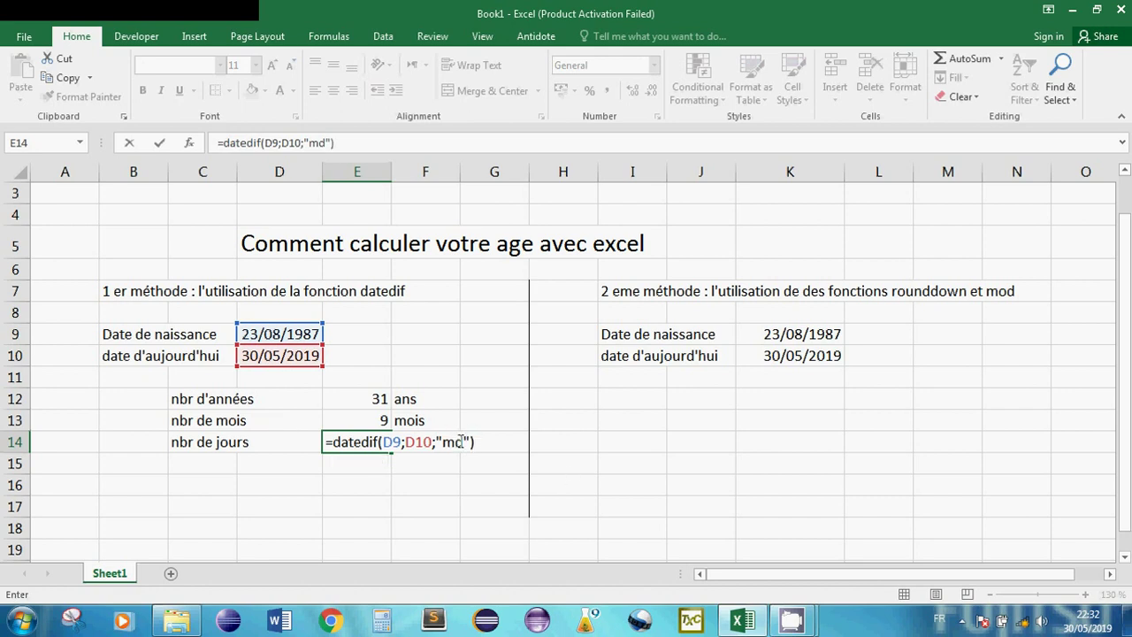
left_click_drag(457, 442, 464, 442)
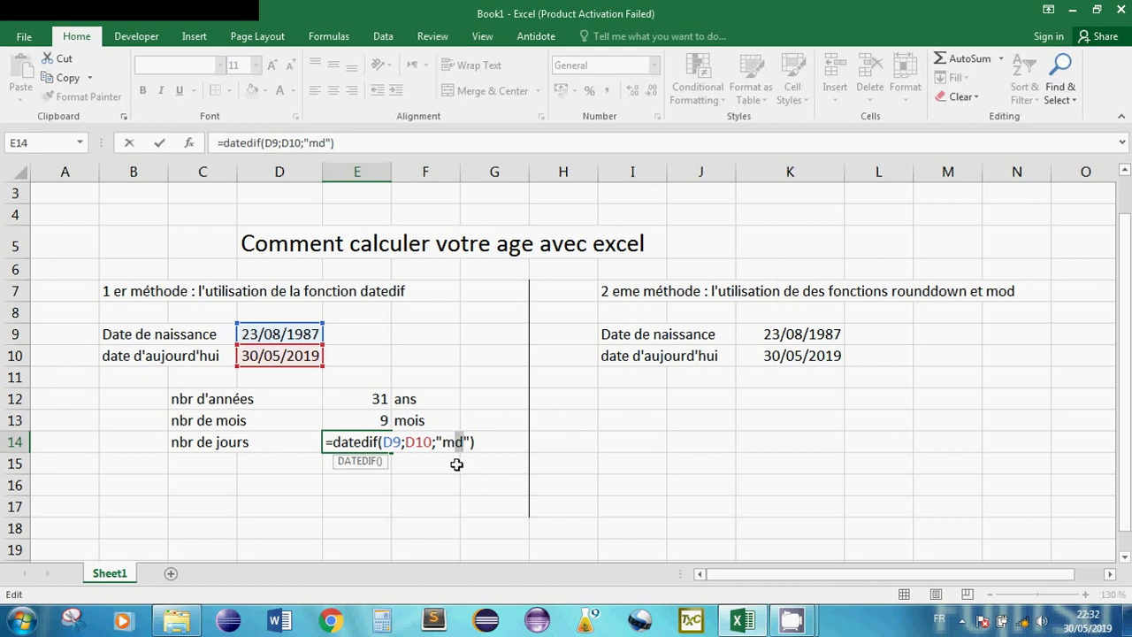
key("Return")
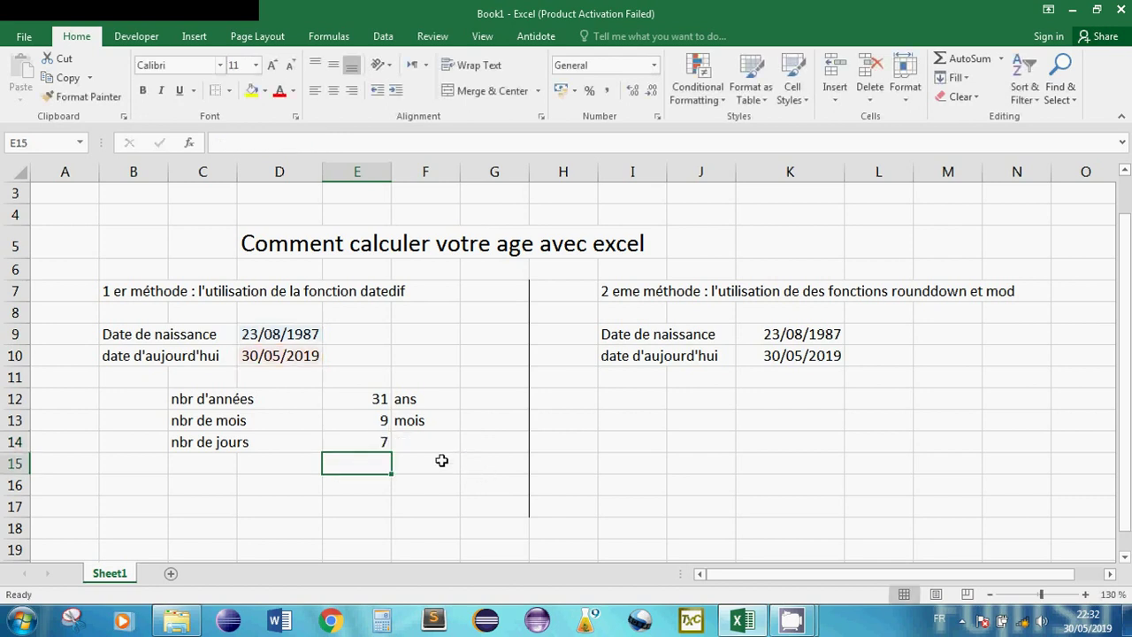
left_click(417, 445)
type("jours")
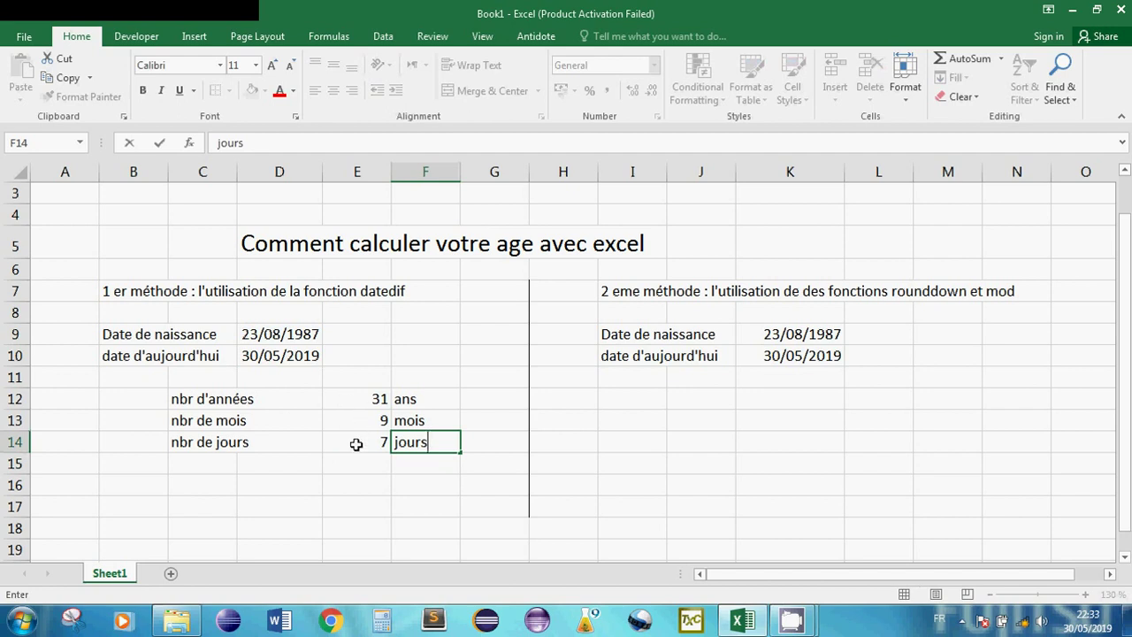
Enter the label "votre age est :" in C16.
left_click(227, 491)
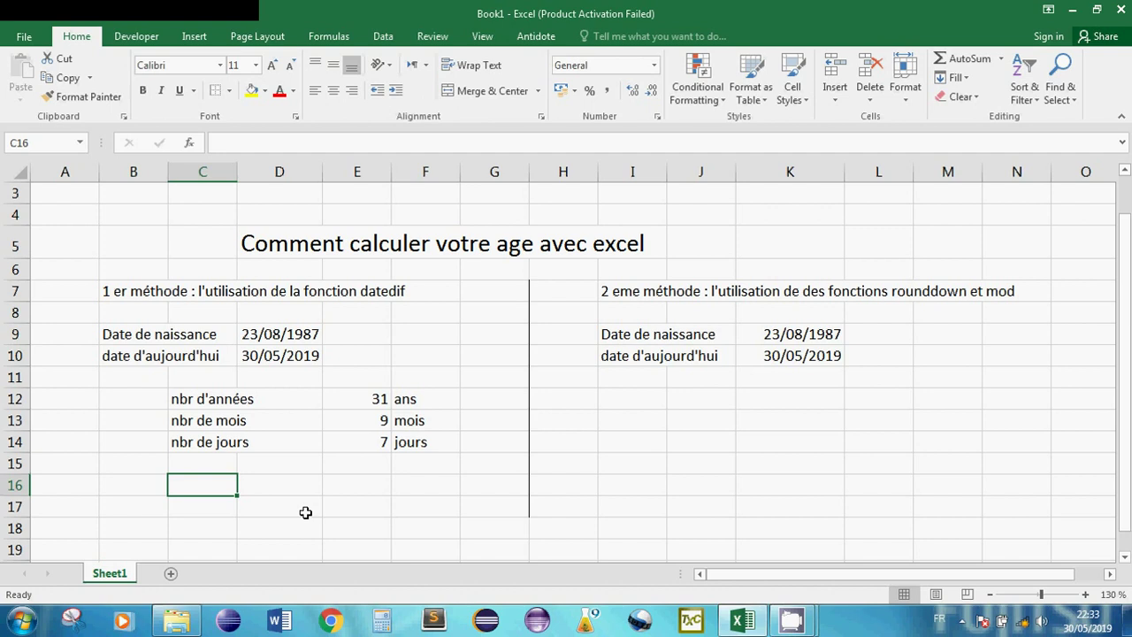
type("votre age")
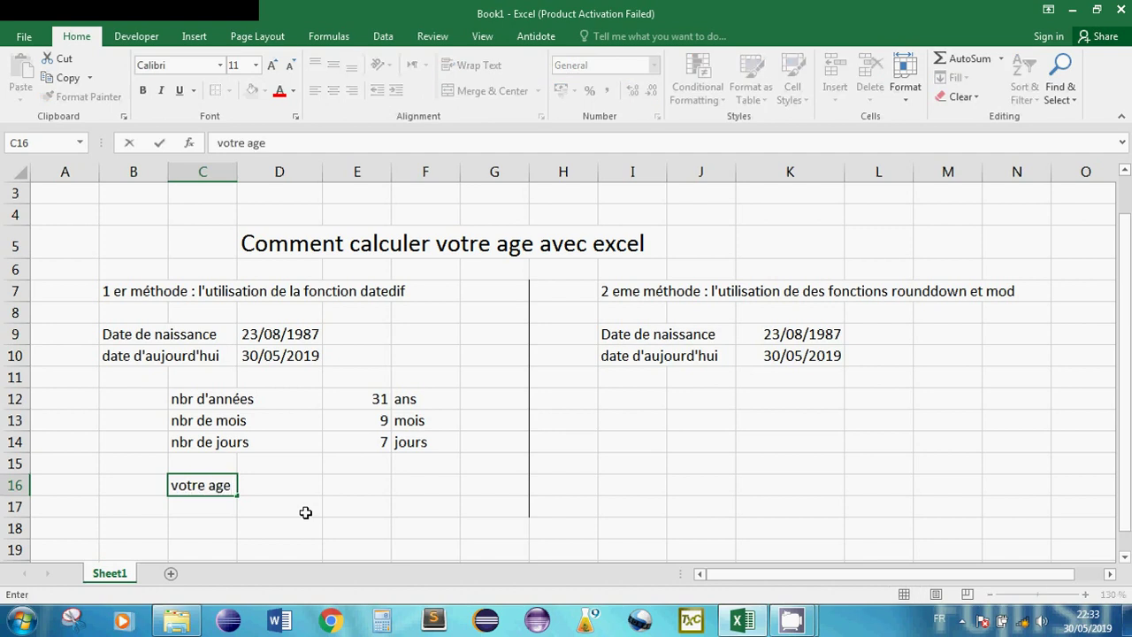
type(" est :")
Combine the age into one sentence in D17 with =E12 & " ans et " & E13 & " mois et " & E14 & " jours".
left_click(305, 513)
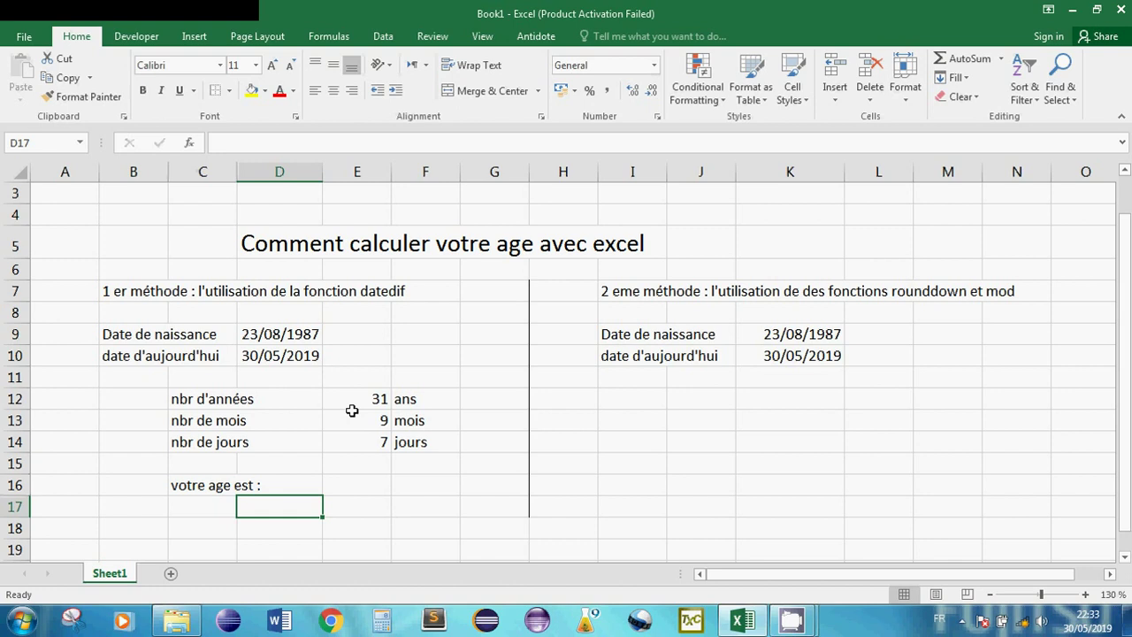
type("=")
left_click(368, 397)
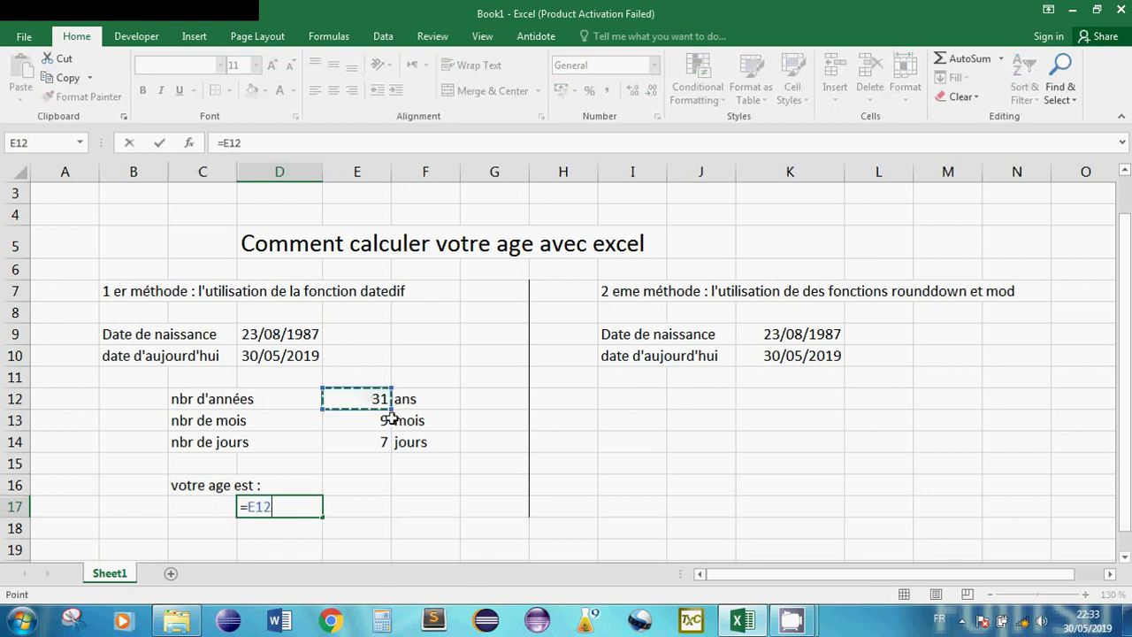
type("&")
key("BackSpace")
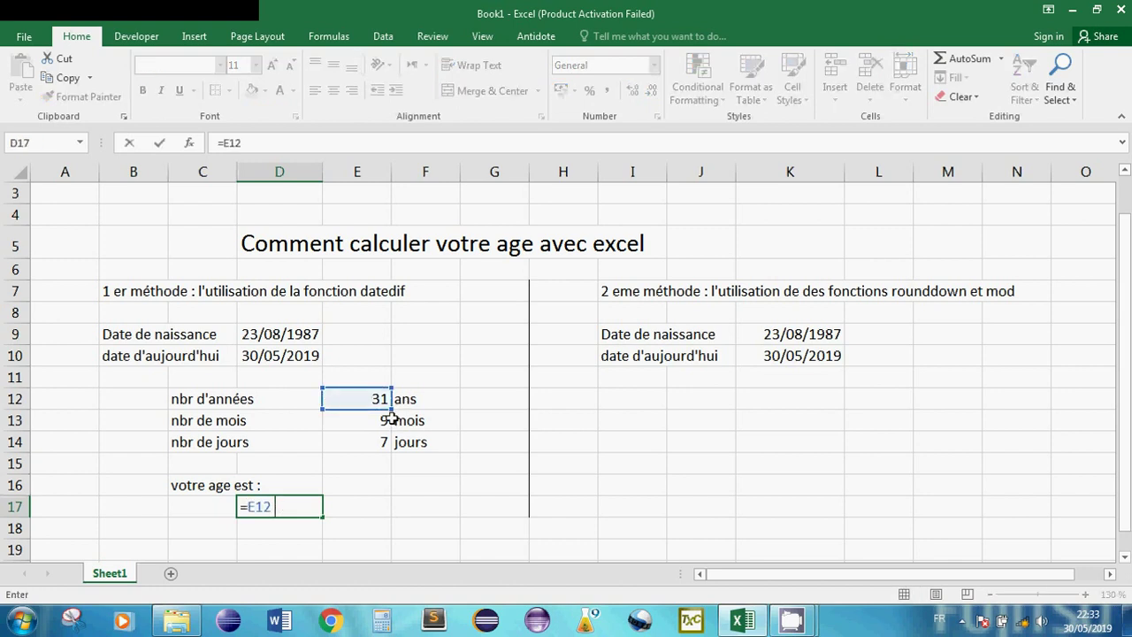
type("& \" ans")
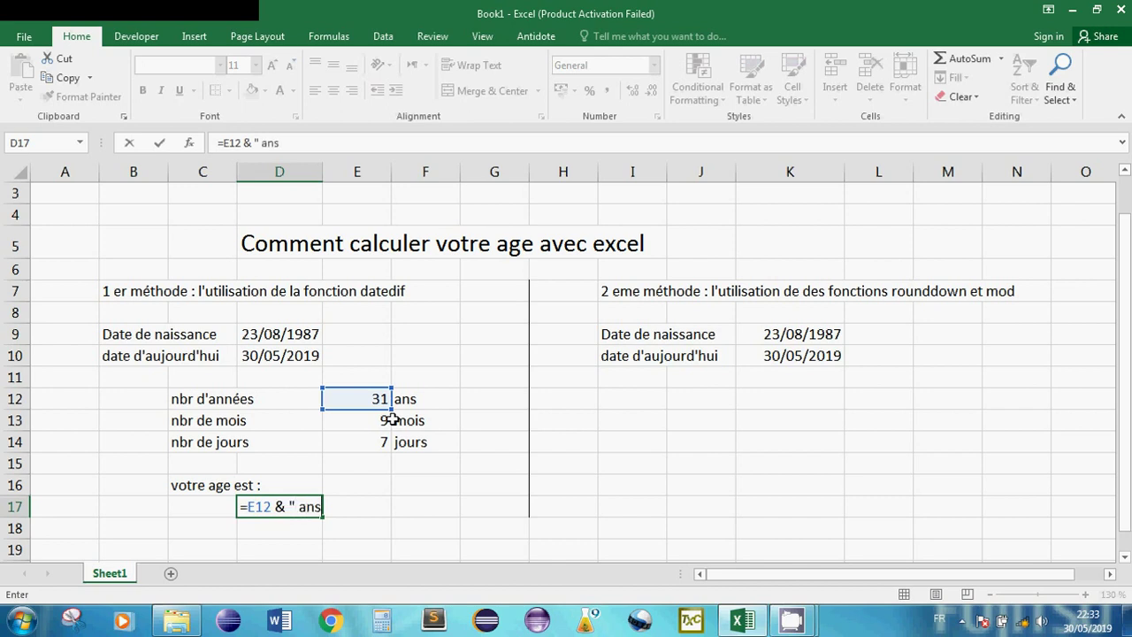
type(" et \" &")
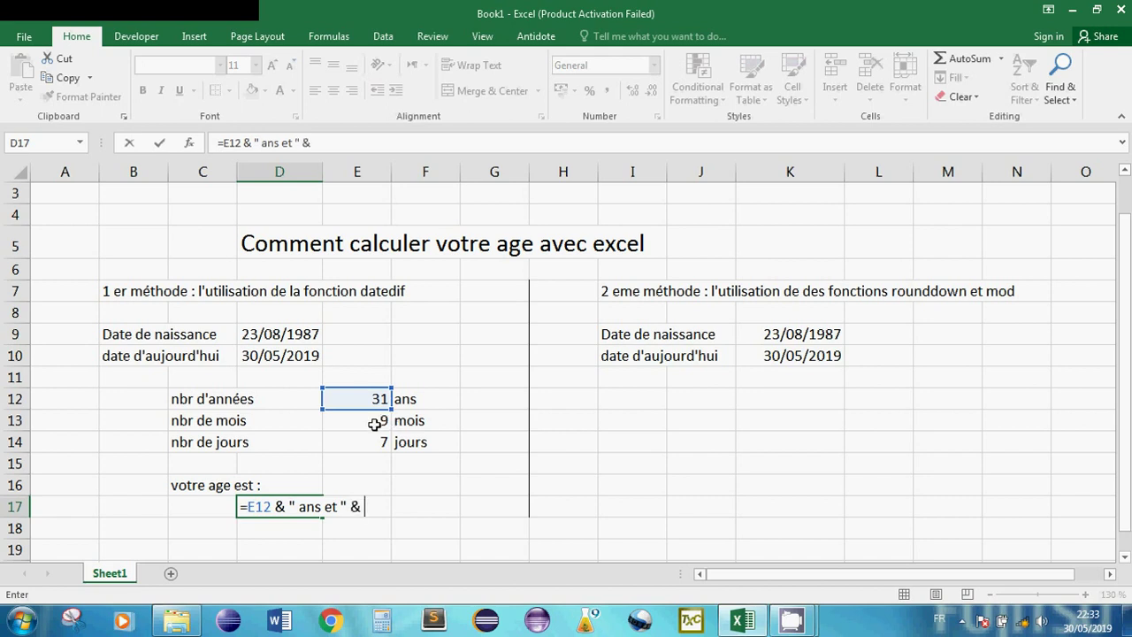
left_click(375, 424)
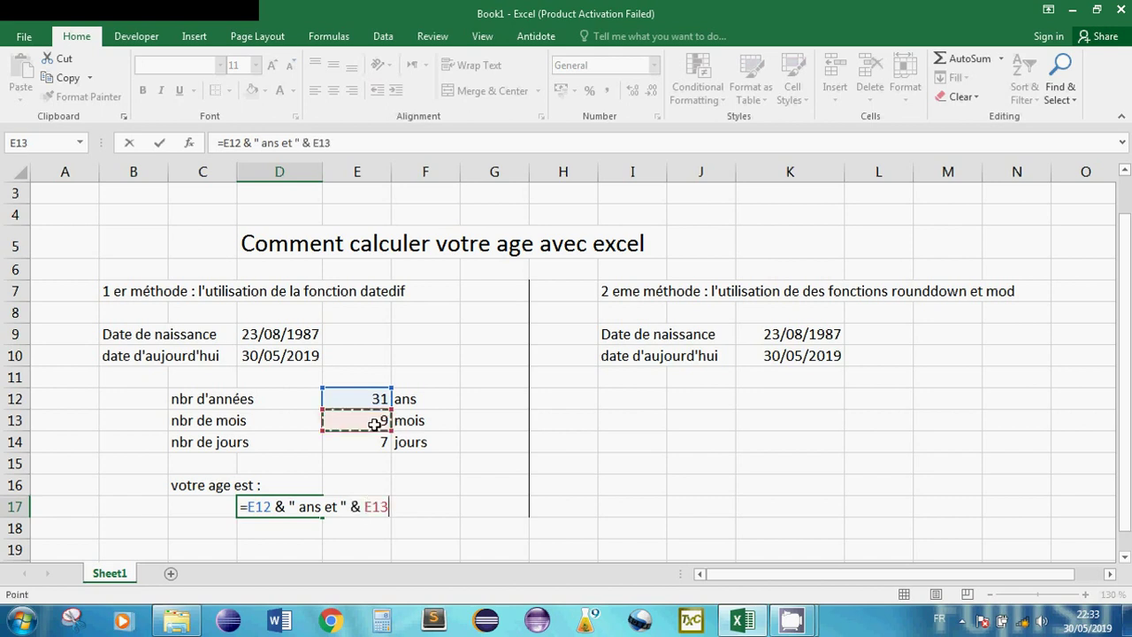
type("&")
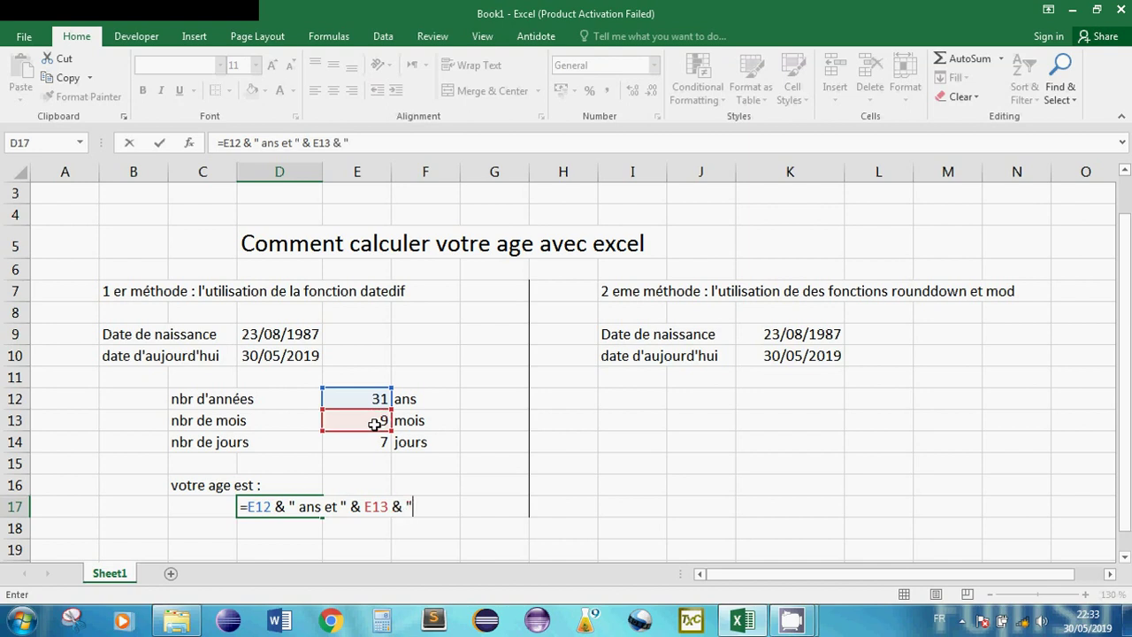
type(" \"mois")
key("BackSpace")
key("BackSpace")
key("BackSpace")
key("BackSpace")
type("mois et \"")
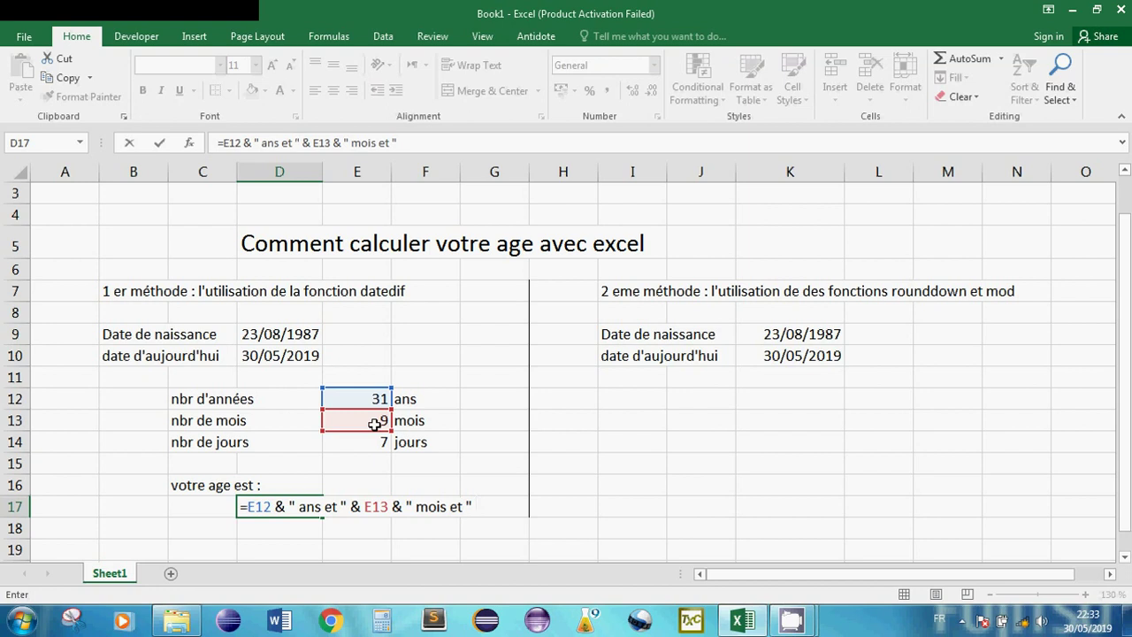
type(" &")
left_click(375, 442)
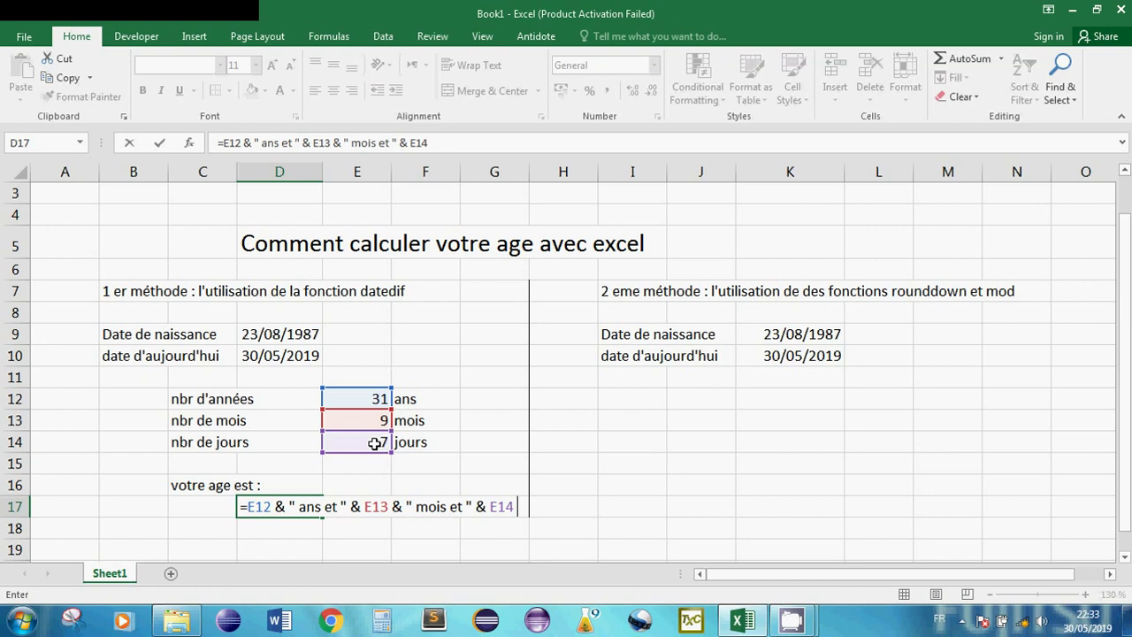
type("&")
type(" \"jour")
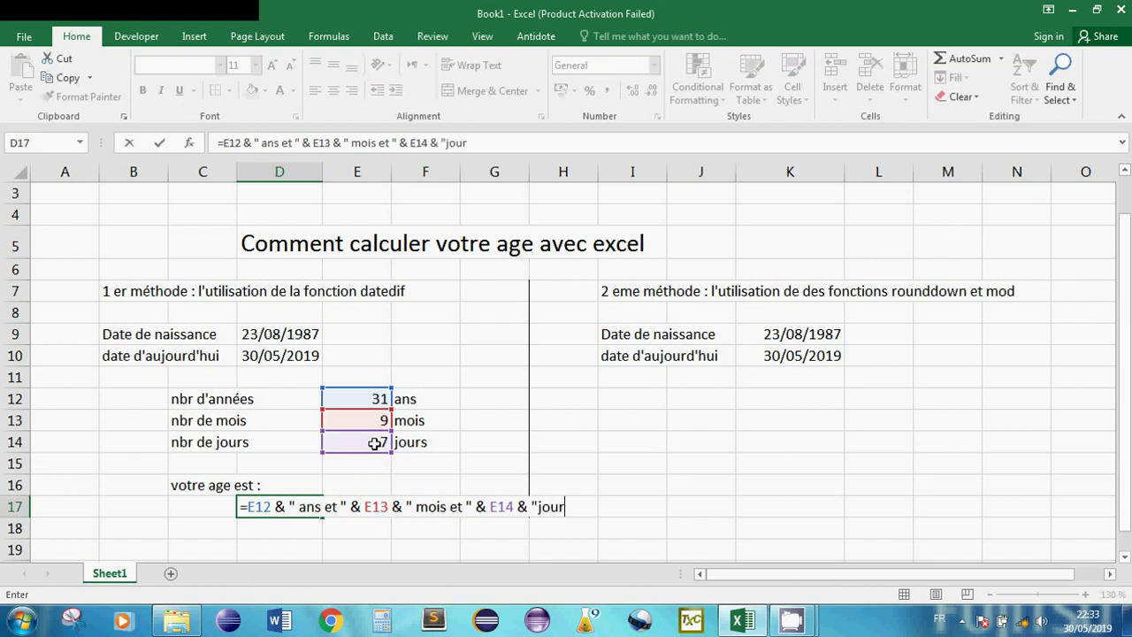
type("s\"")
left_click(539, 507)
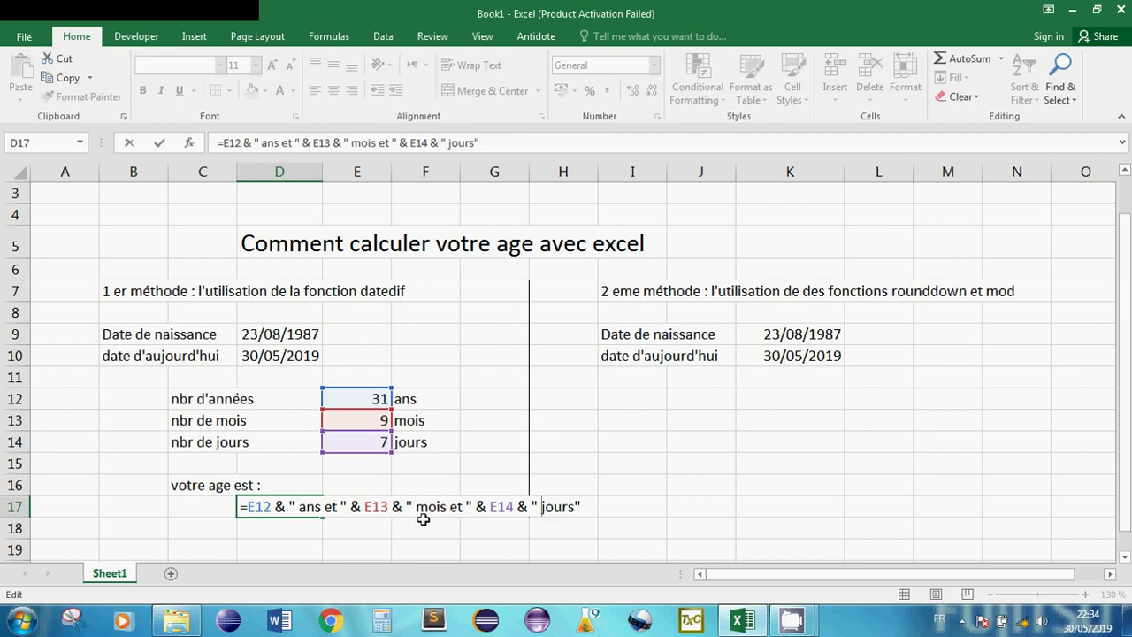
key("Return")
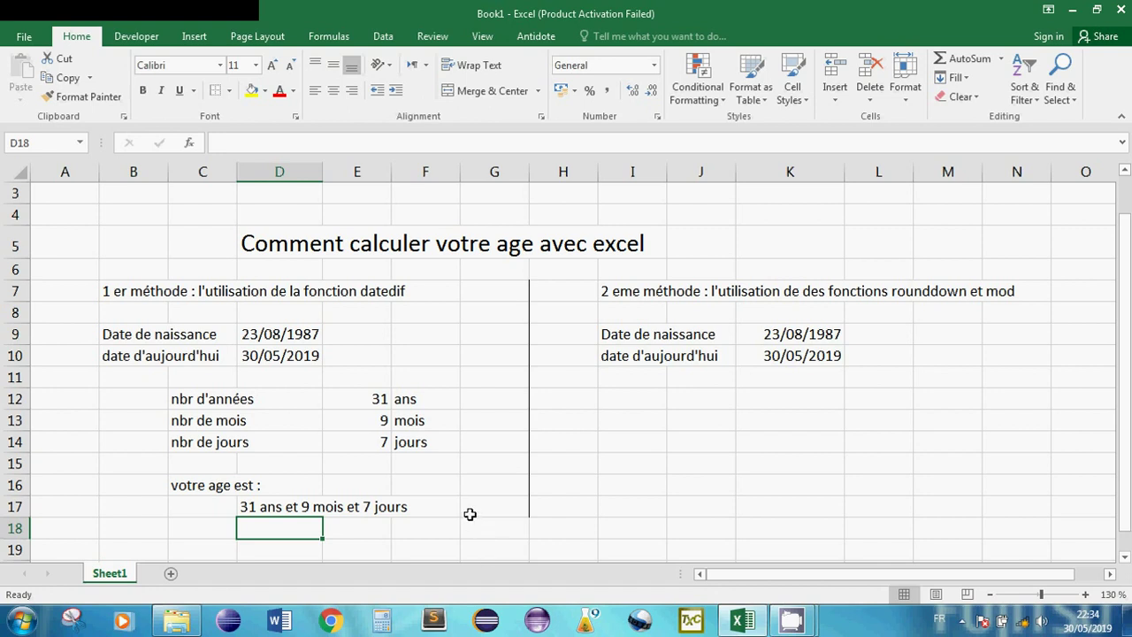
Copy the labels in C12:C14 to J12 under the second method, and narrow column K slightly.
left_click(625, 399)
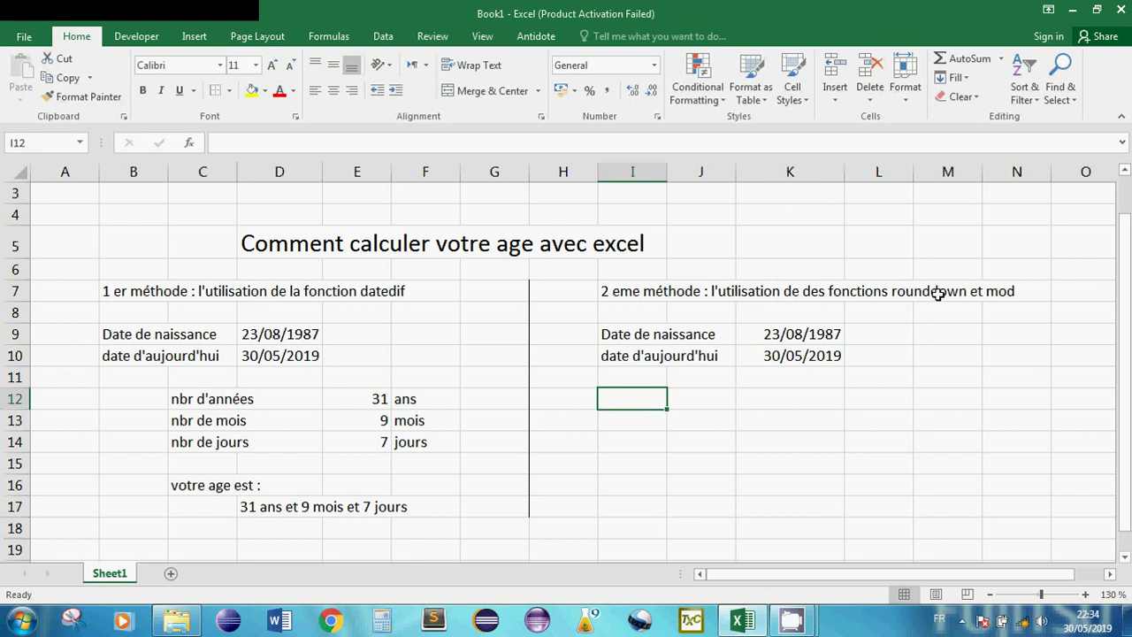
left_click(699, 404)
left_click_drag(209, 400, 208, 433)
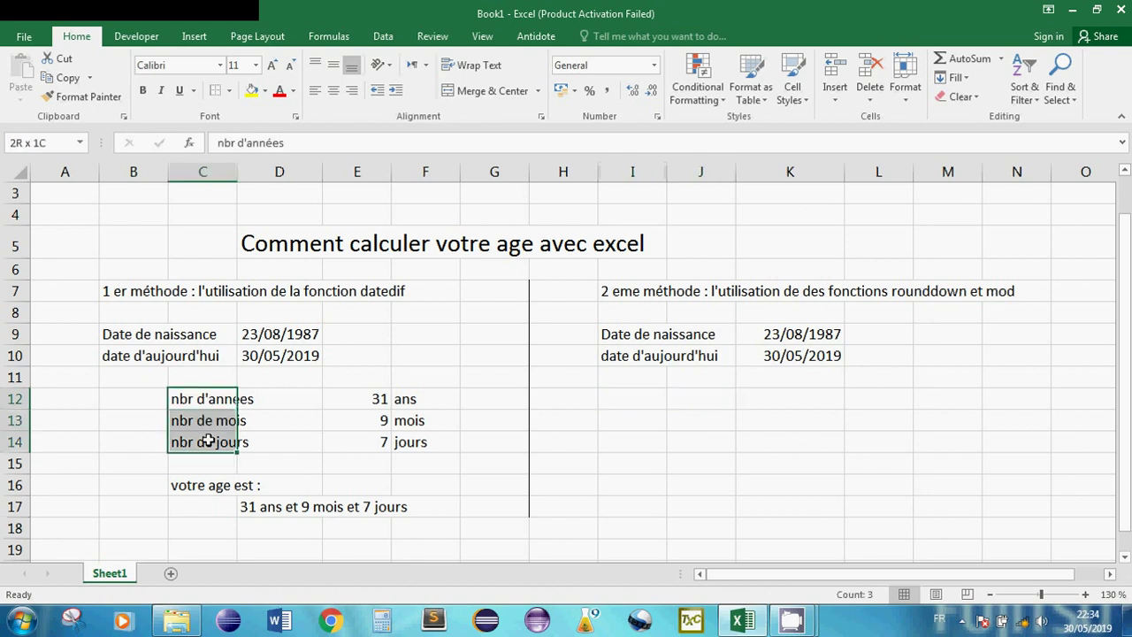
left_click(62, 78)
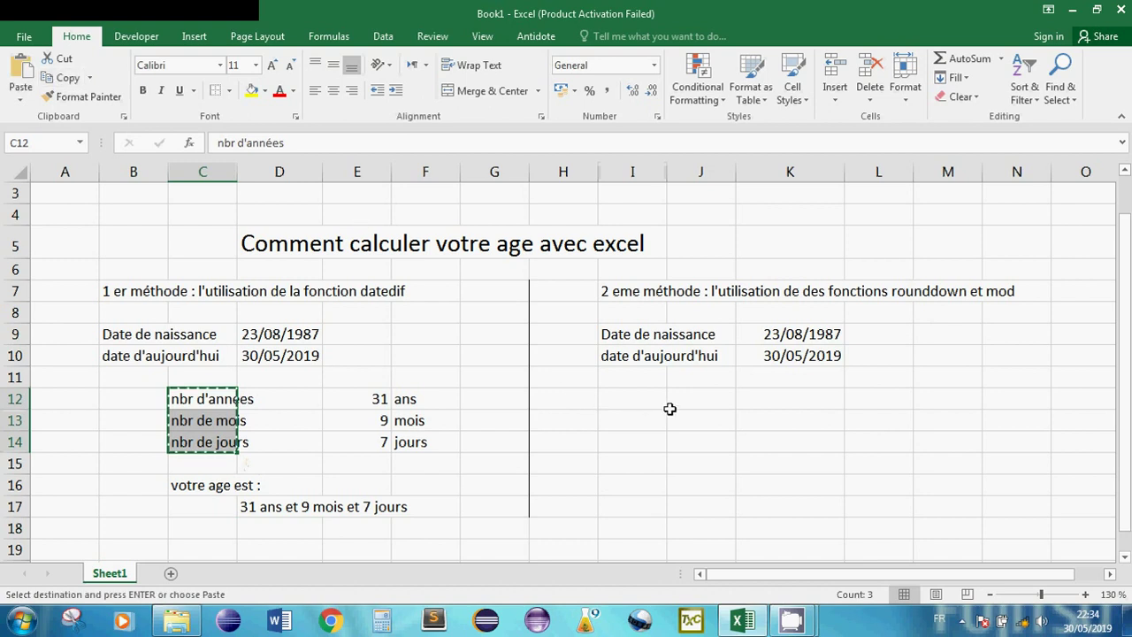
left_click(677, 399)
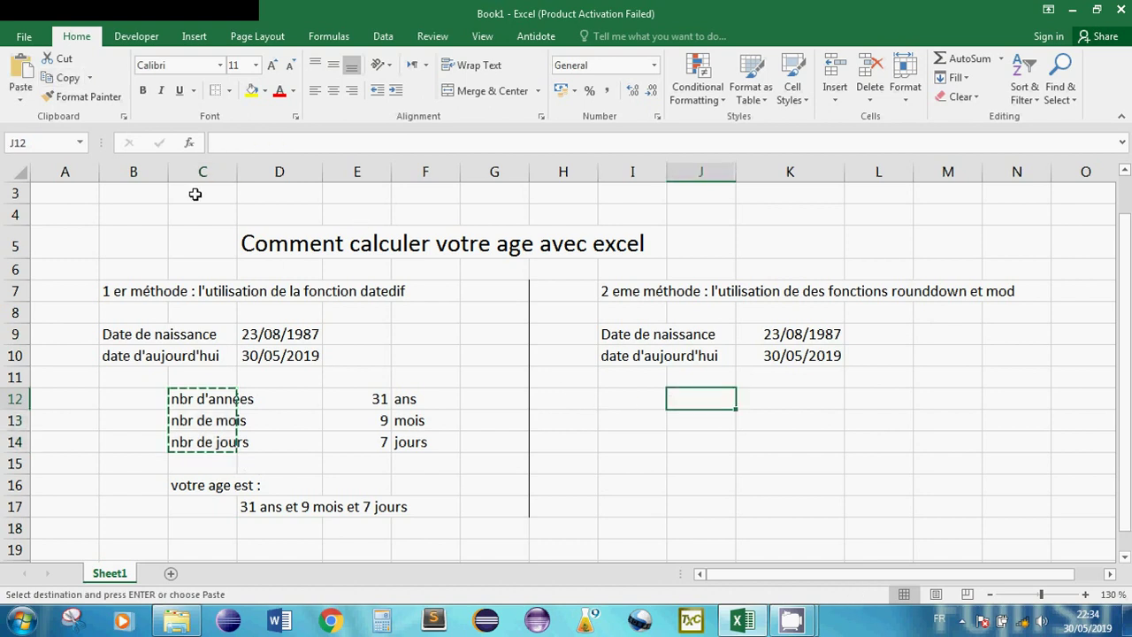
left_click(21, 75)
left_click(812, 400)
left_click(869, 400)
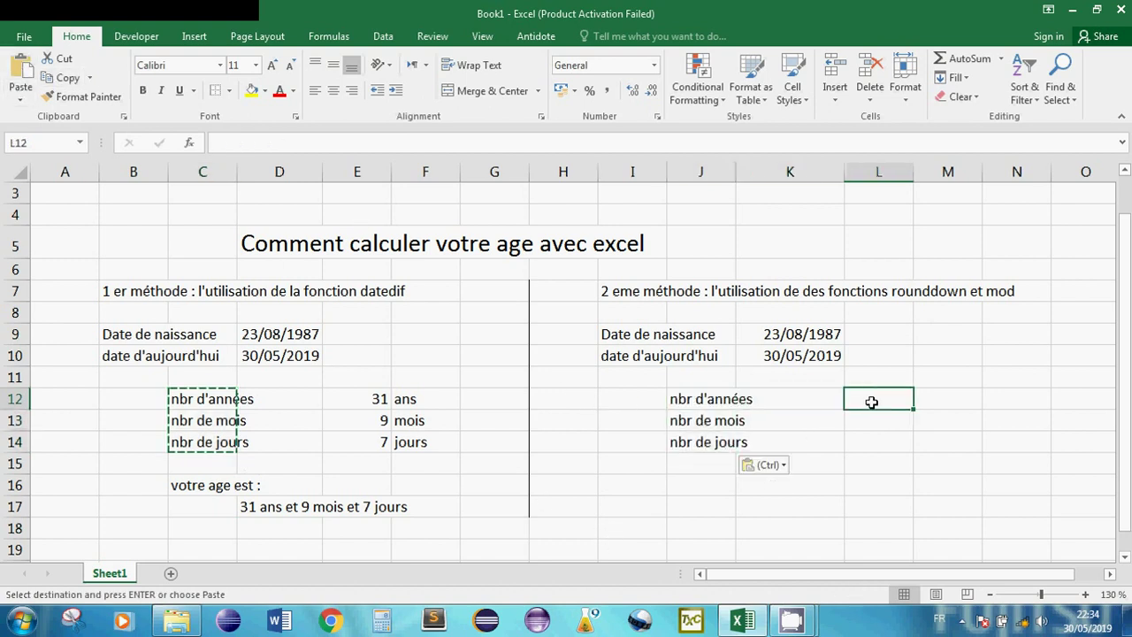
mouse_move(844, 175)
left_mouse_down()
mouse_move(819, 188)
mouse_move(843, 181)
left_mouse_up()
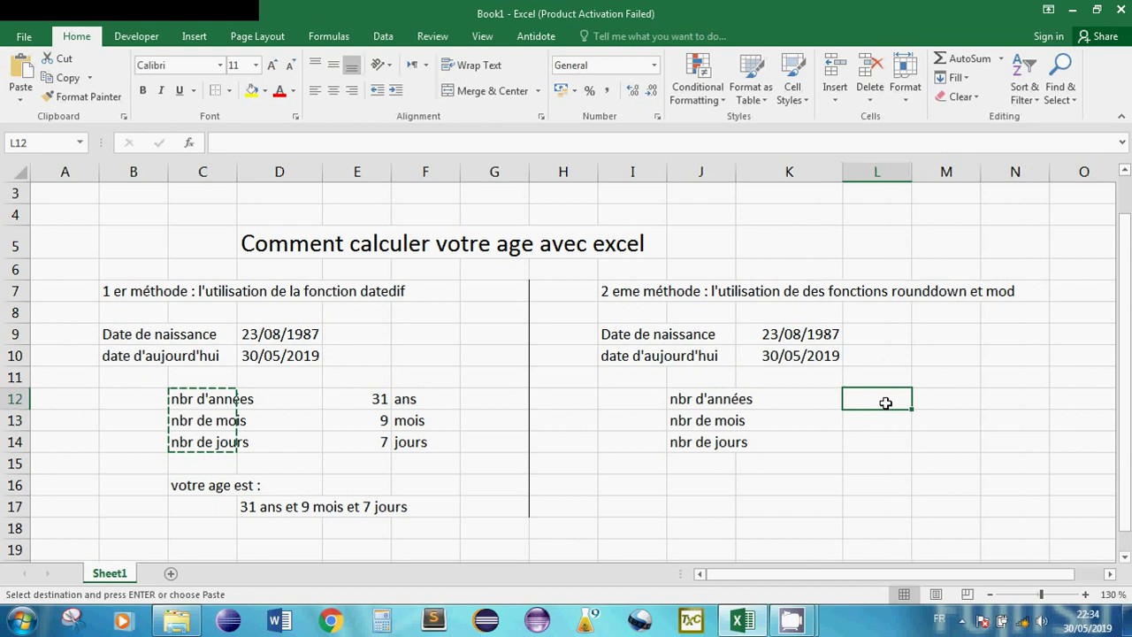
type("=round")
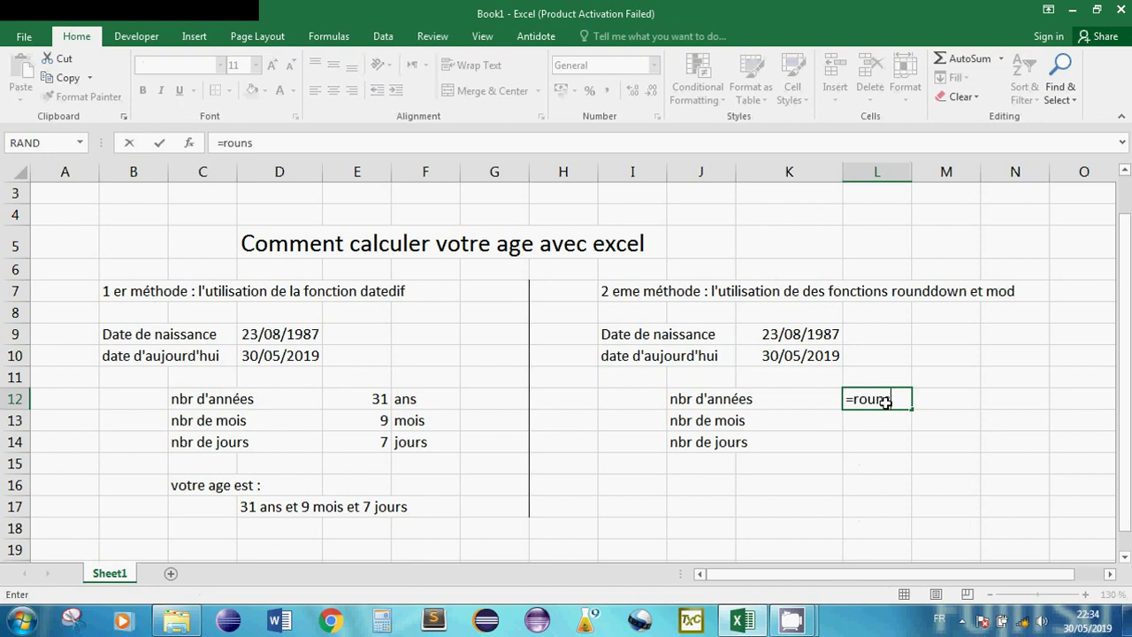
type("do")
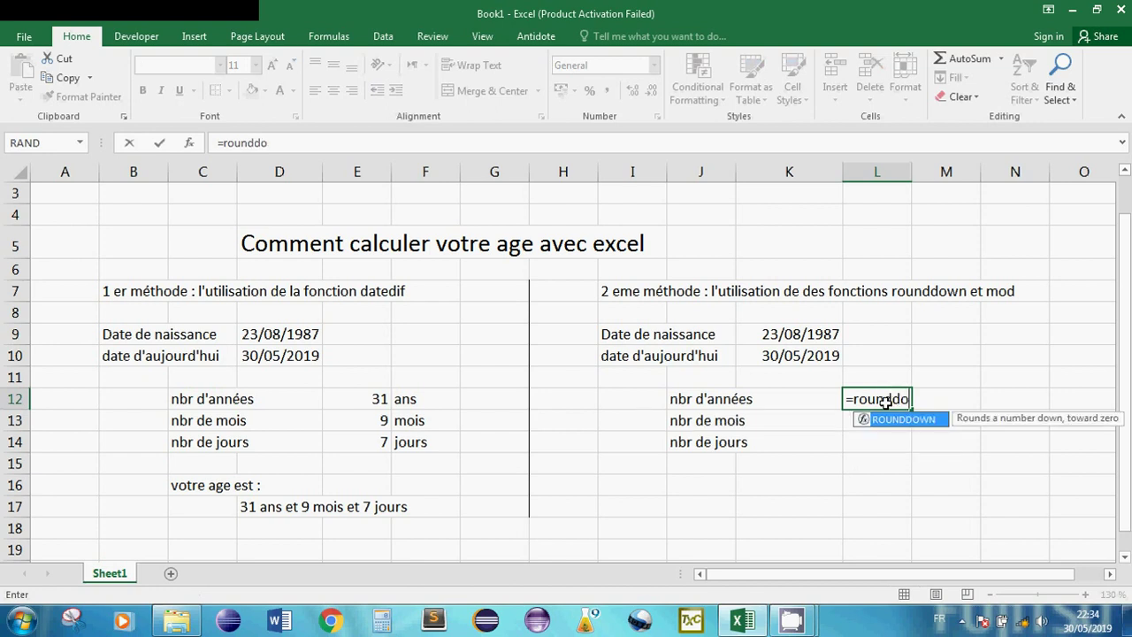
type("wn(")
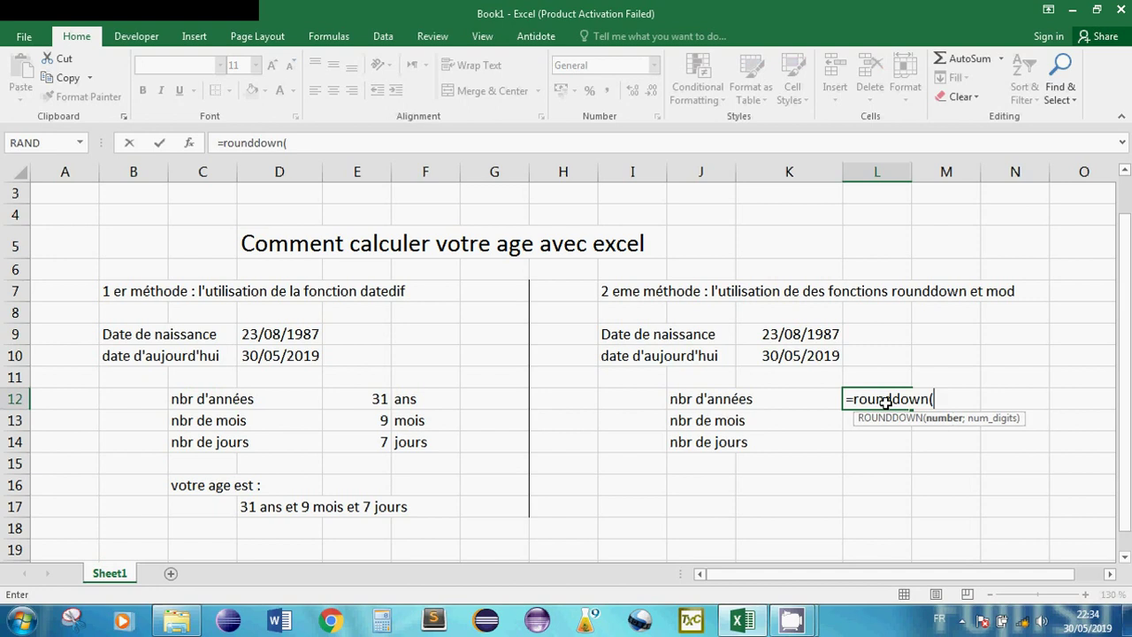
key("BackSpace")
key("Escape")
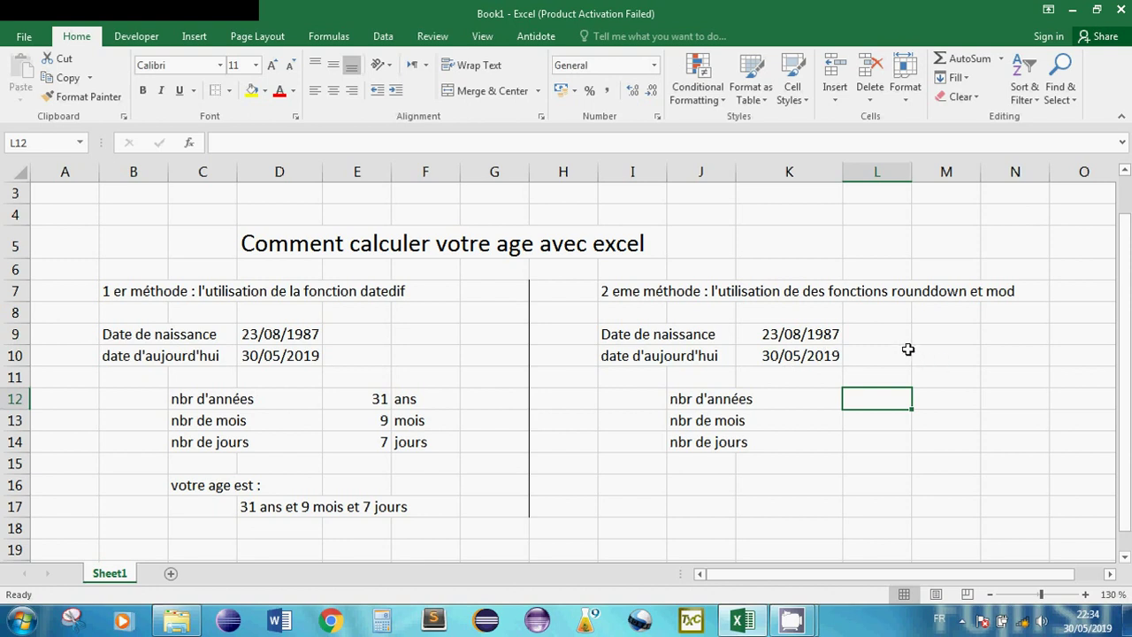
left_click(790, 338)
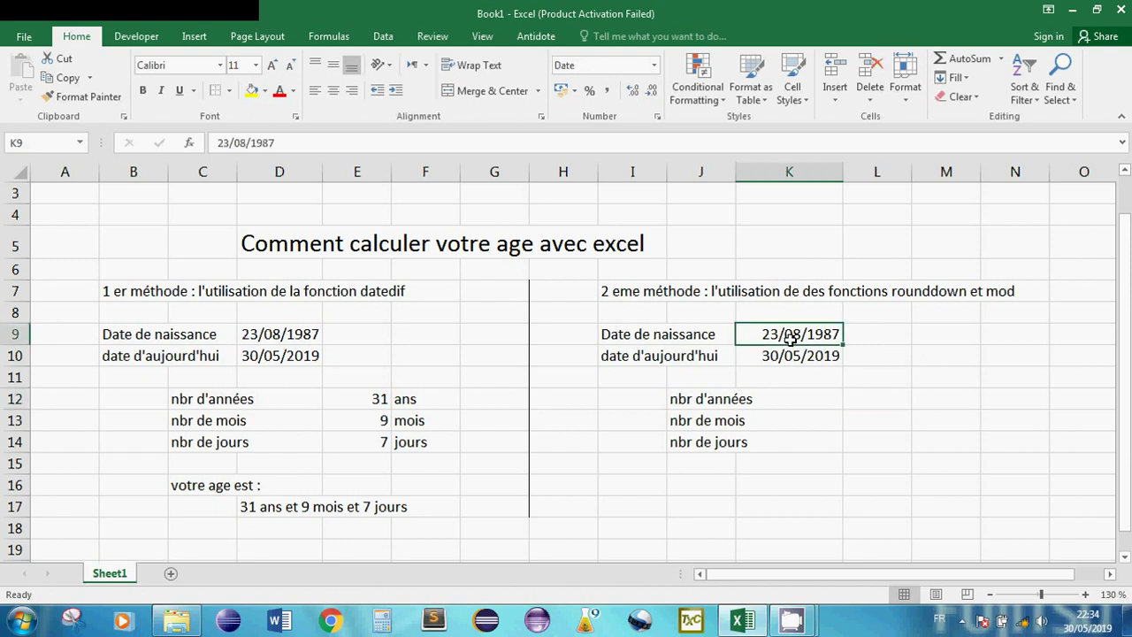
left_click(924, 340)
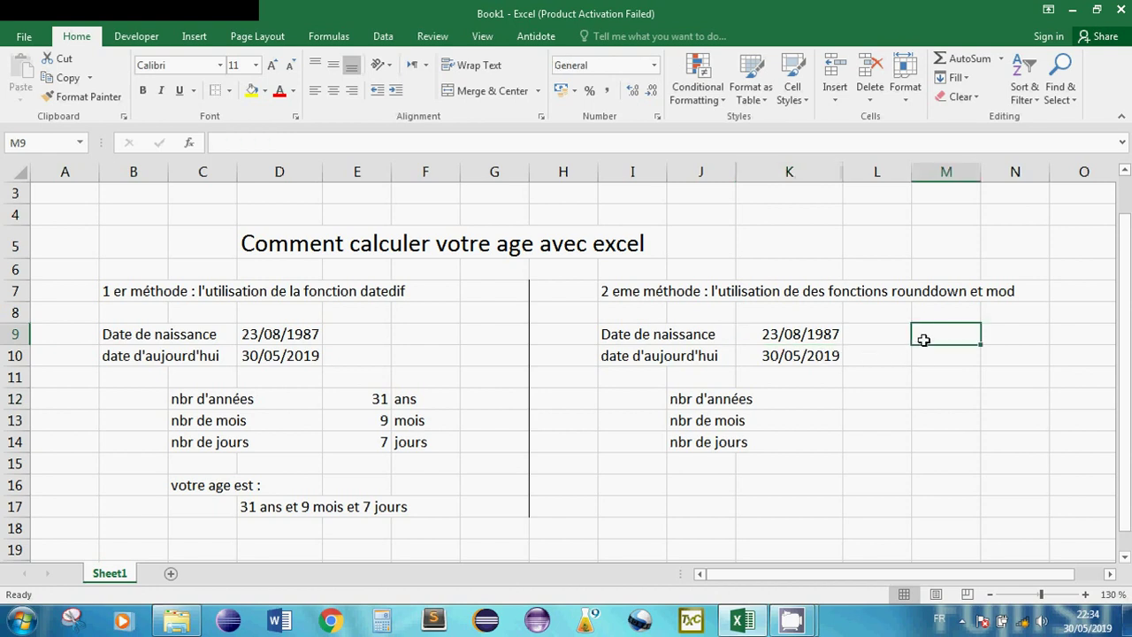
Reference the second method's birth date and today's date in M9 and M10 with =K9 and =K10.
type("=")
left_click(803, 333)
key("Return")
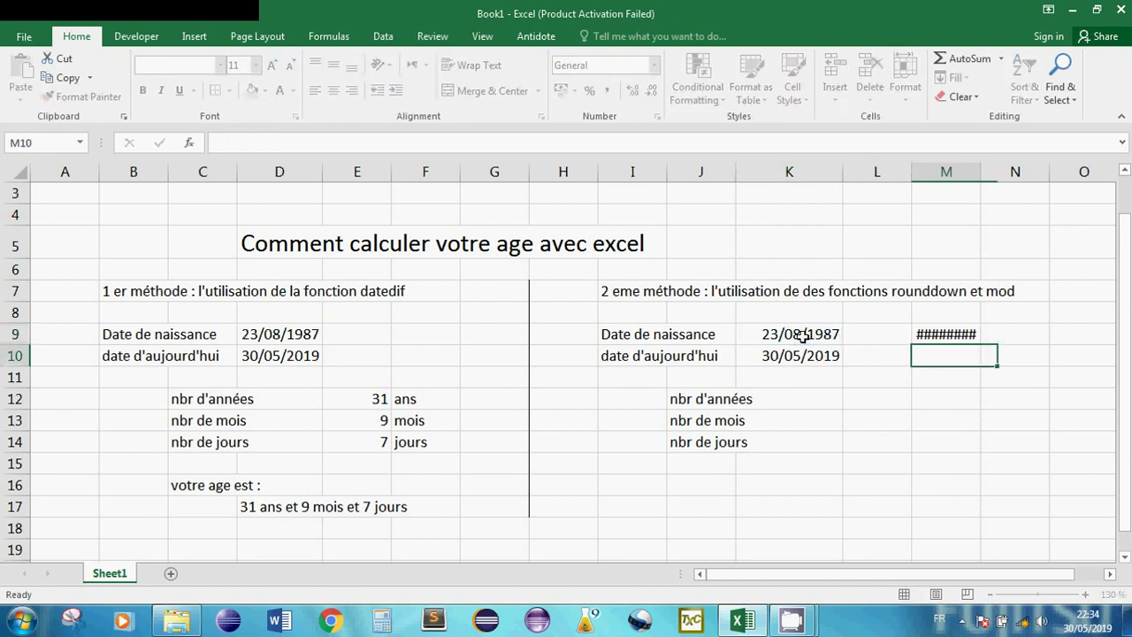
type("=")
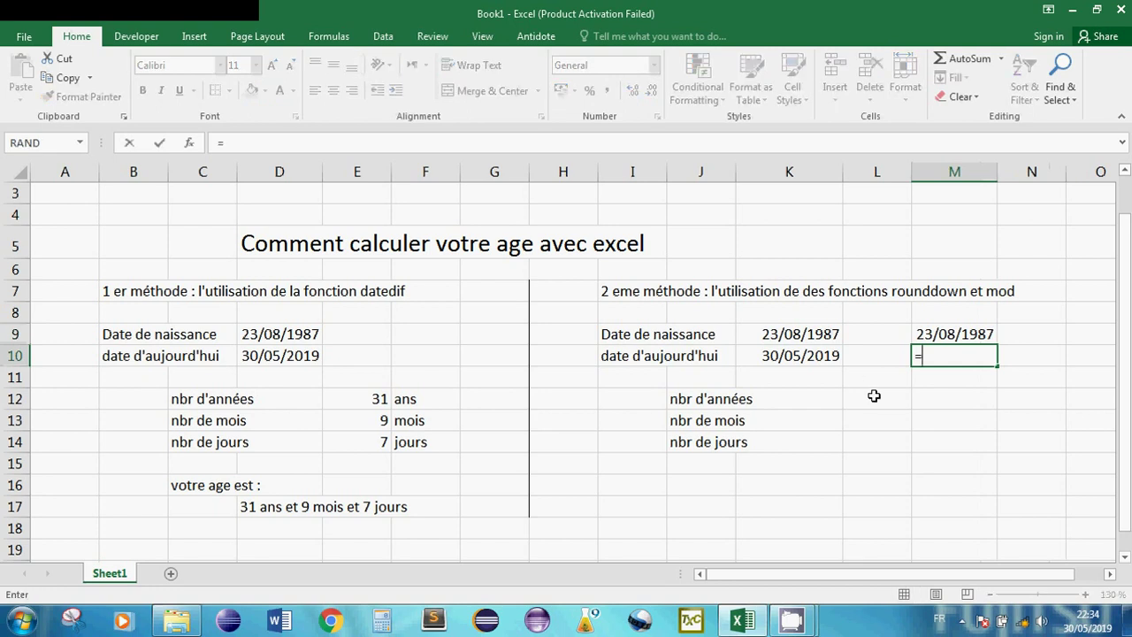
left_click(837, 355)
key("Return")
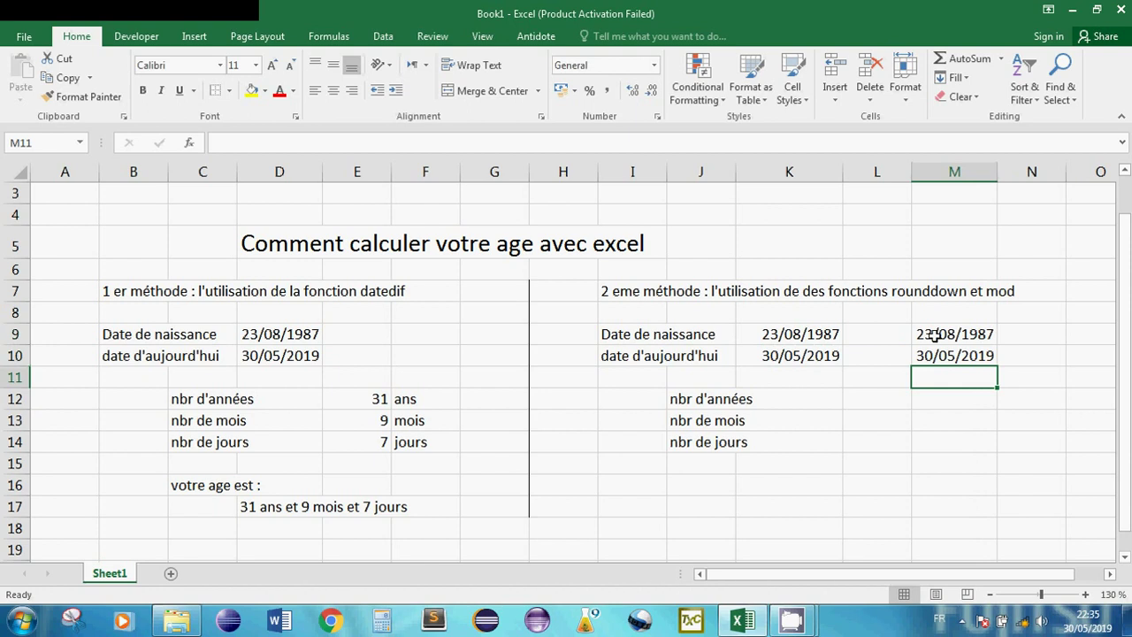
Format the birth date reference in M9 as a Number with 0 decimal places.
left_click(963, 337)
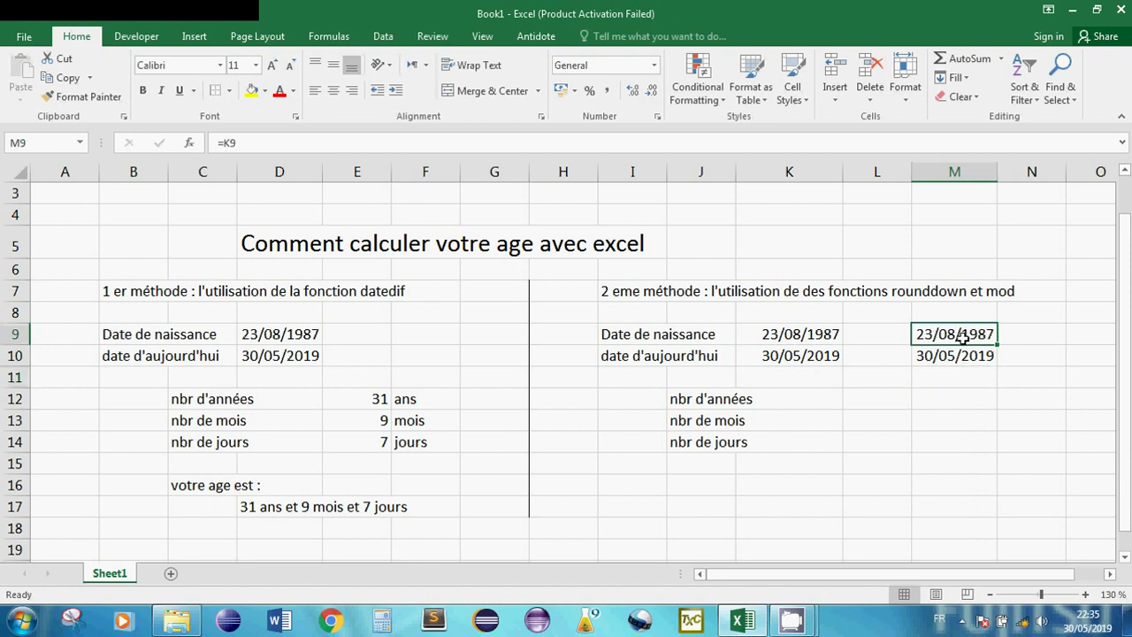
right_click(963, 338)
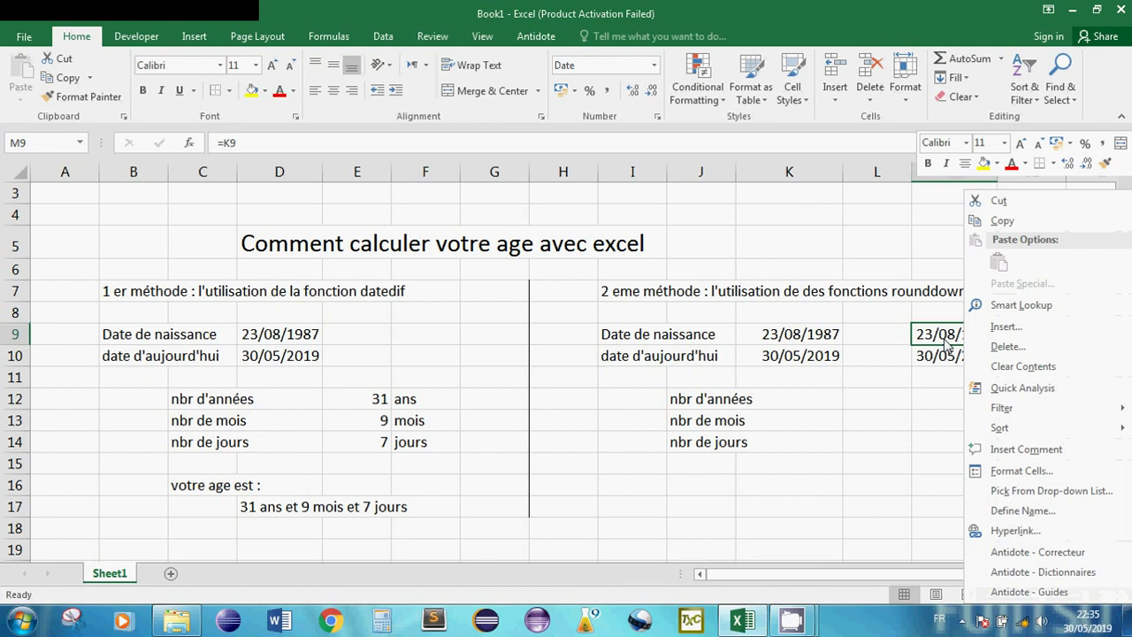
left_click(1017, 474)
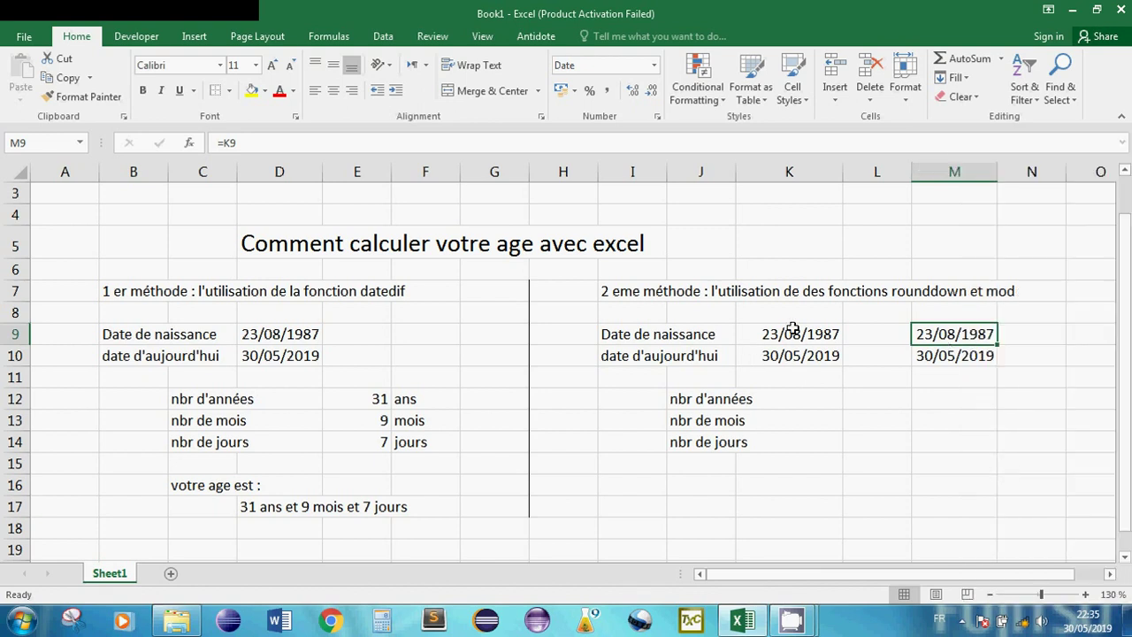
left_click_drag(763, 227, 607, 177)
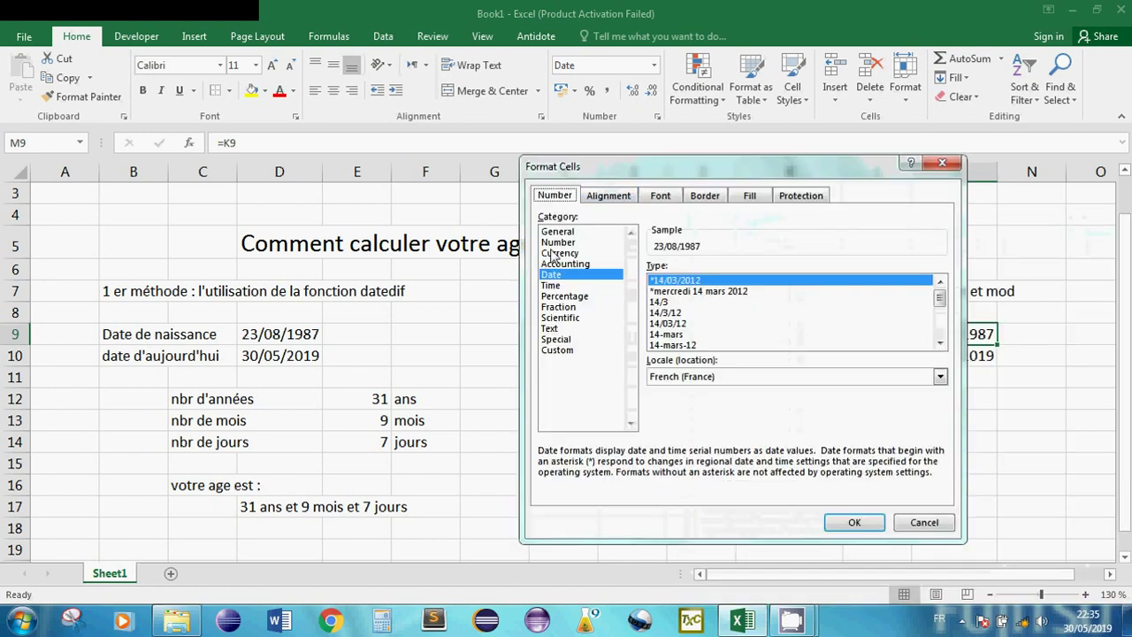
left_click(557, 243)
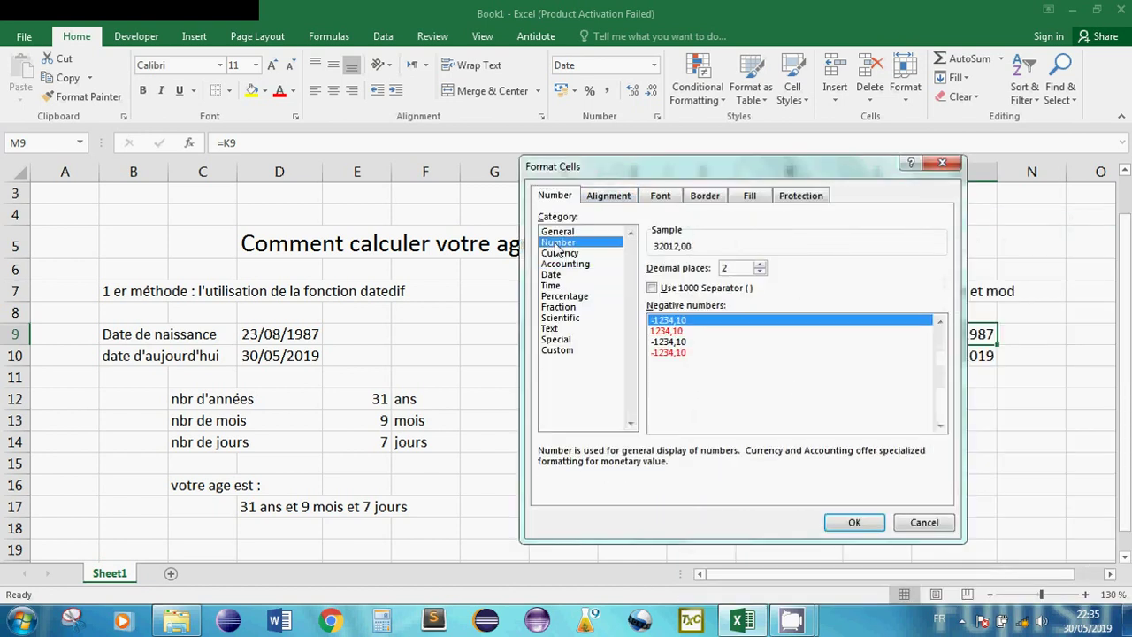
left_click(759, 272)
left_click(759, 272)
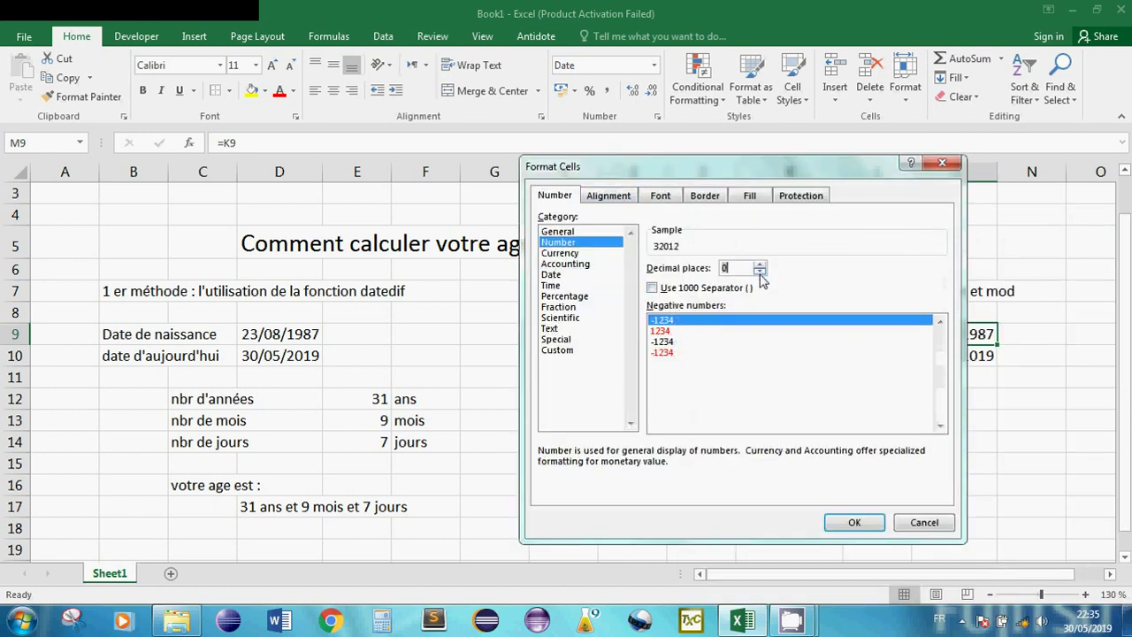
left_click(855, 521)
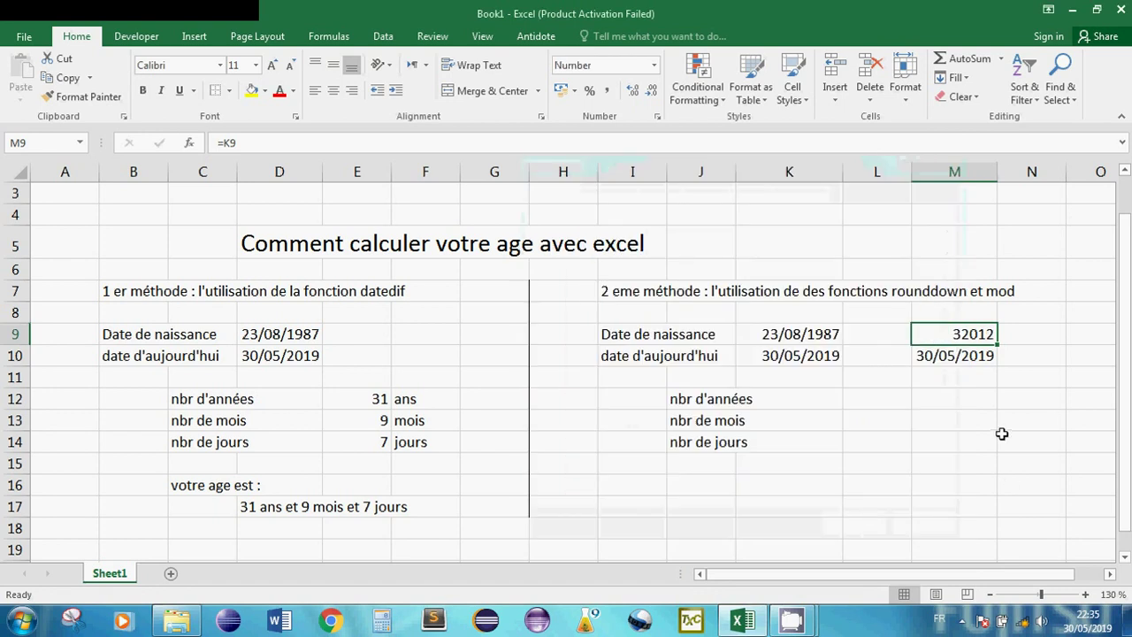
Format today's date reference in M10 as a Number with 0 decimal places.
left_click(942, 358)
right_click(943, 359)
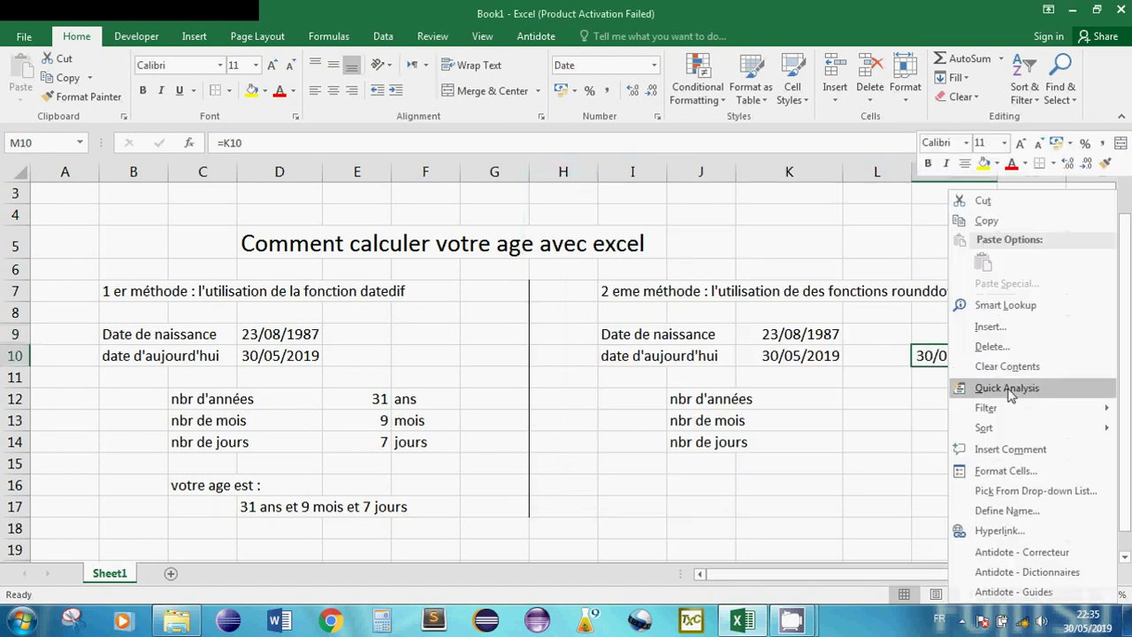
left_click(999, 471)
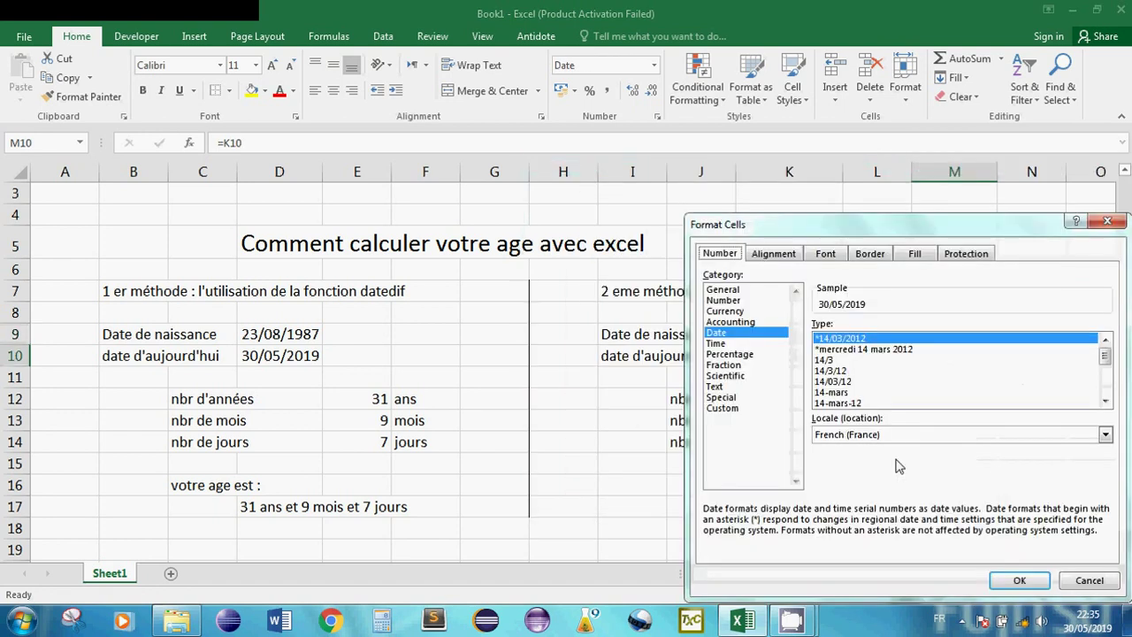
left_click(731, 301)
left_click_drag(743, 227, 512, 172)
left_click(694, 273)
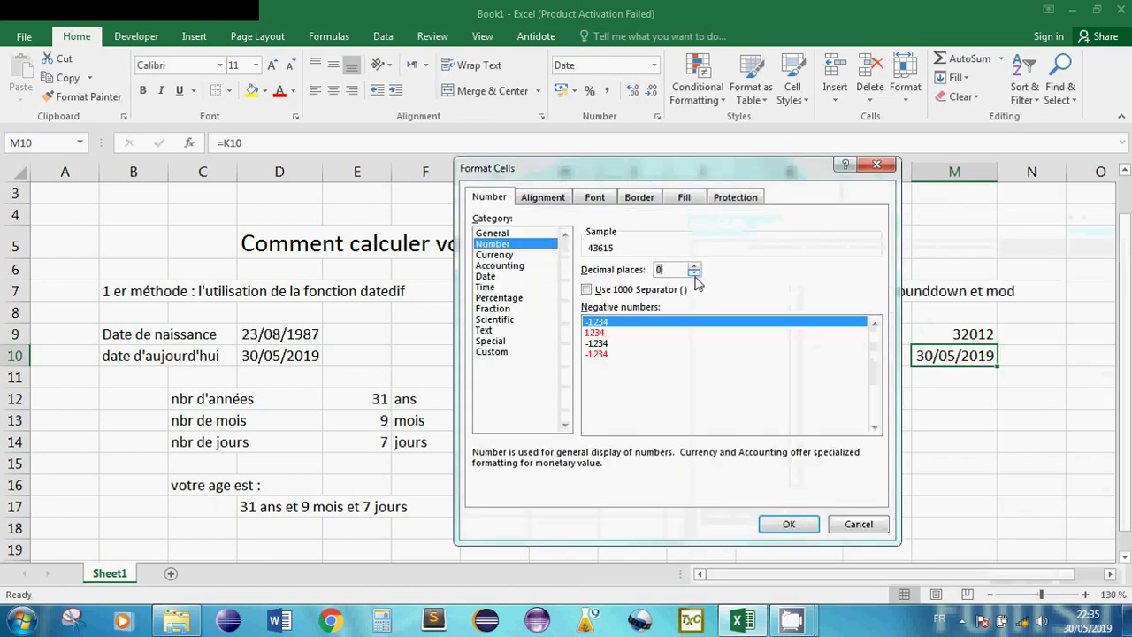
left_click(695, 273)
left_click(789, 524)
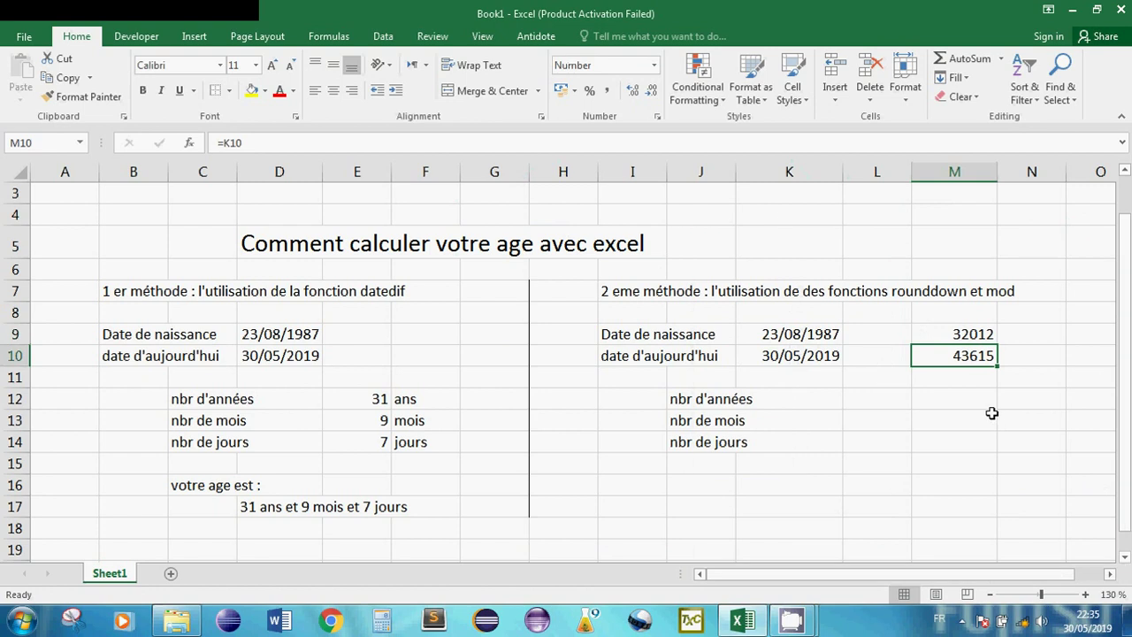
Check the two date serial numbers in M9 and M10, and narrow column M slightly.
left_click(964, 336)
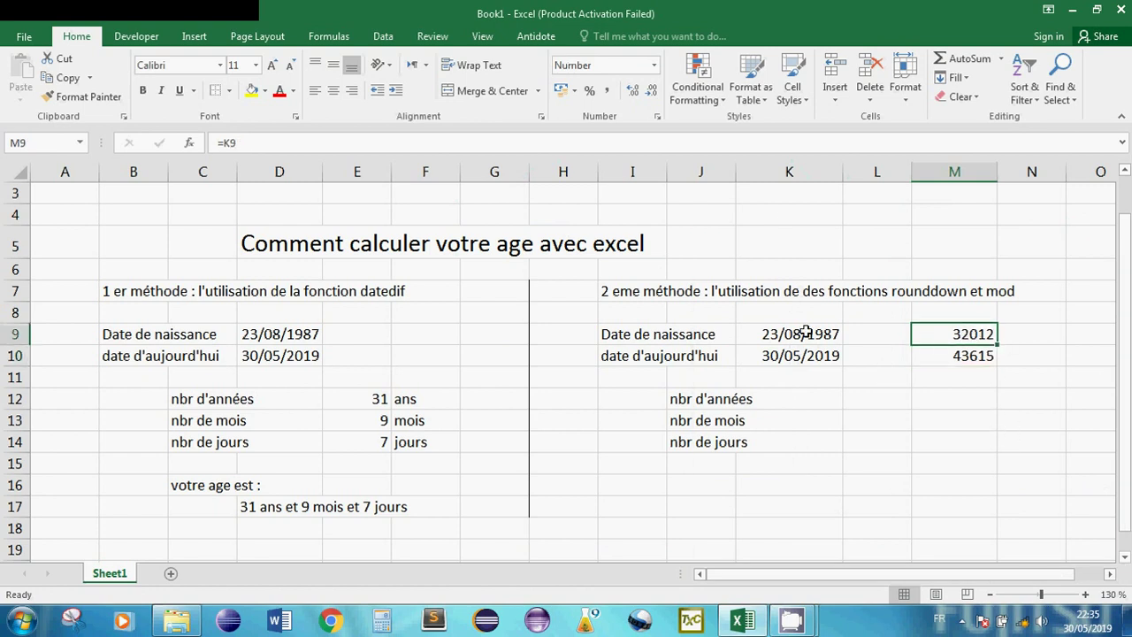
left_click(954, 357)
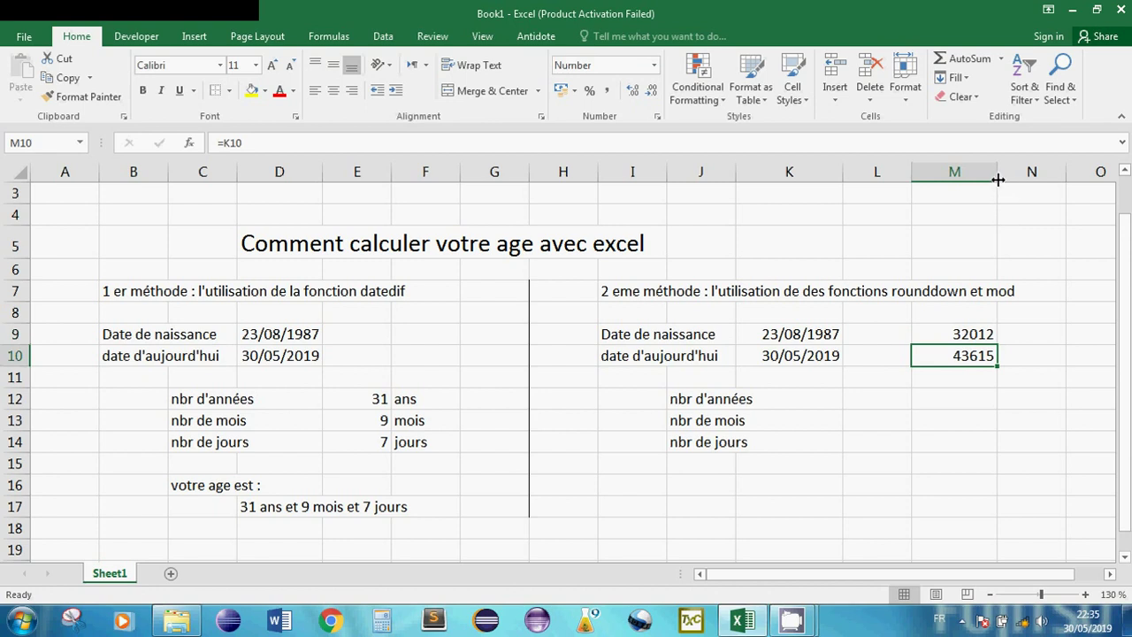
left_click_drag(998, 180, 977, 190)
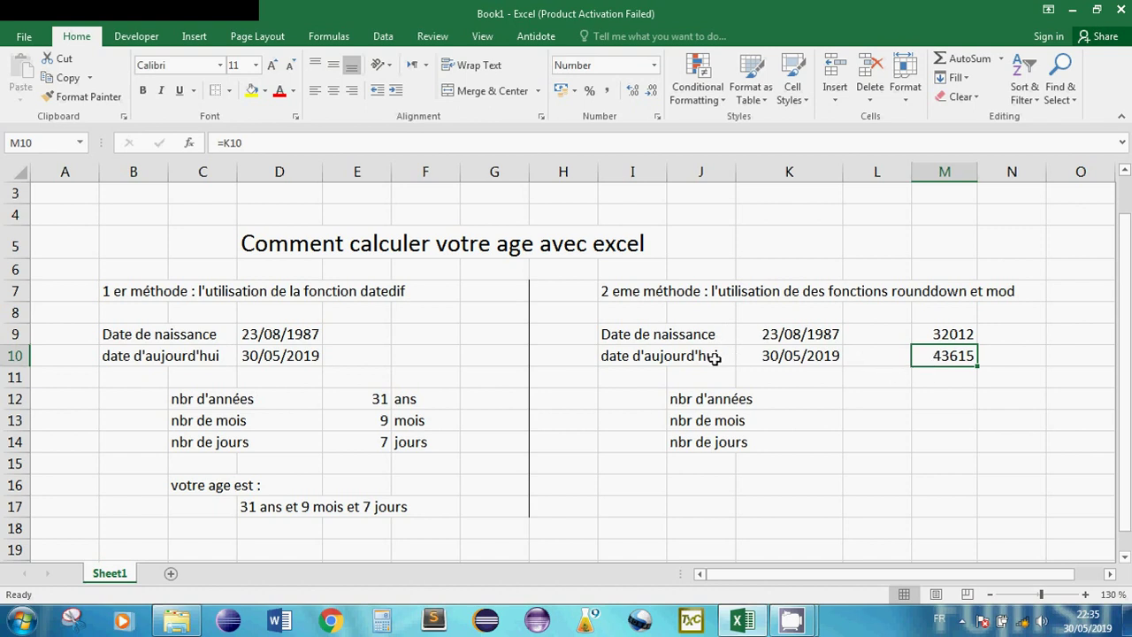
Calculate the number of days between the two dates in N9 with =M10-M9.
left_click(1010, 341)
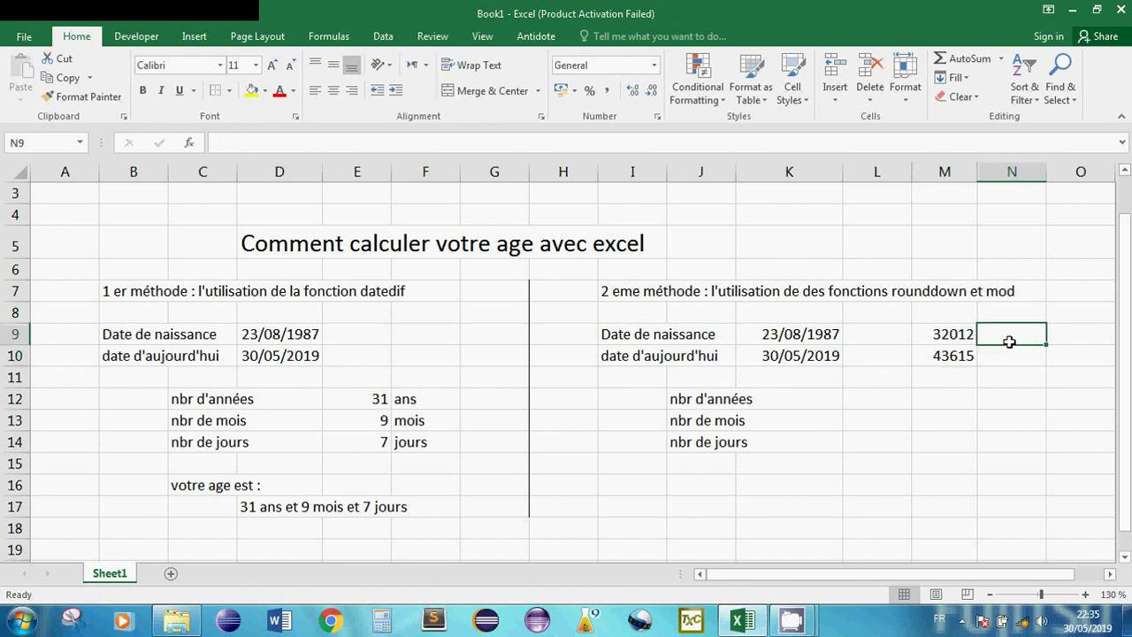
type("=")
left_click(941, 352)
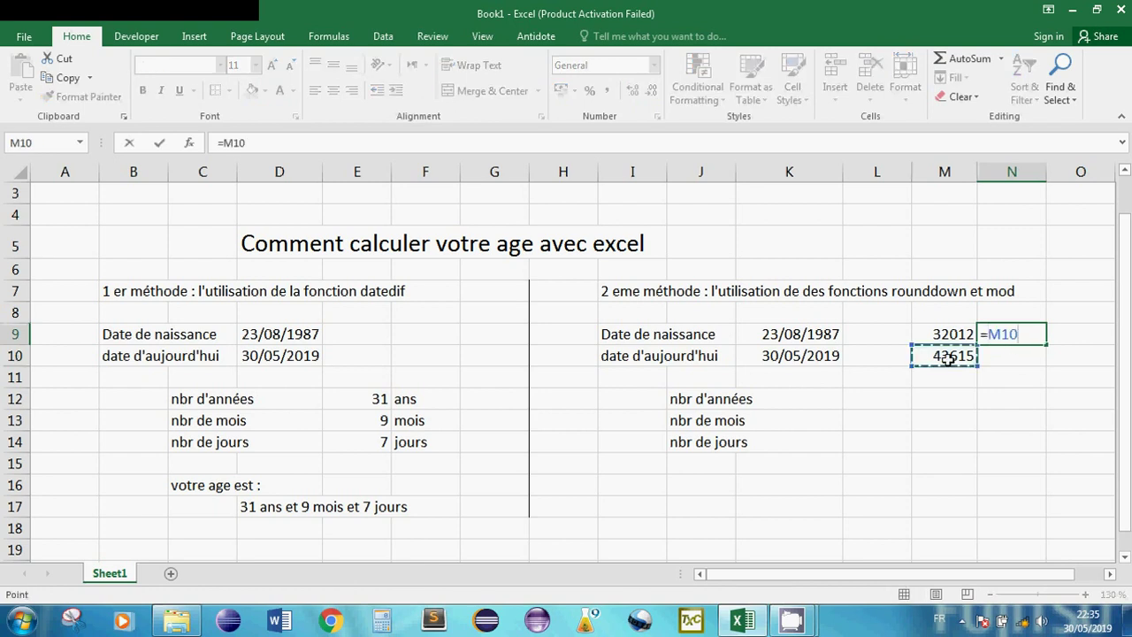
type("-")
left_click(934, 332)
key("Return")
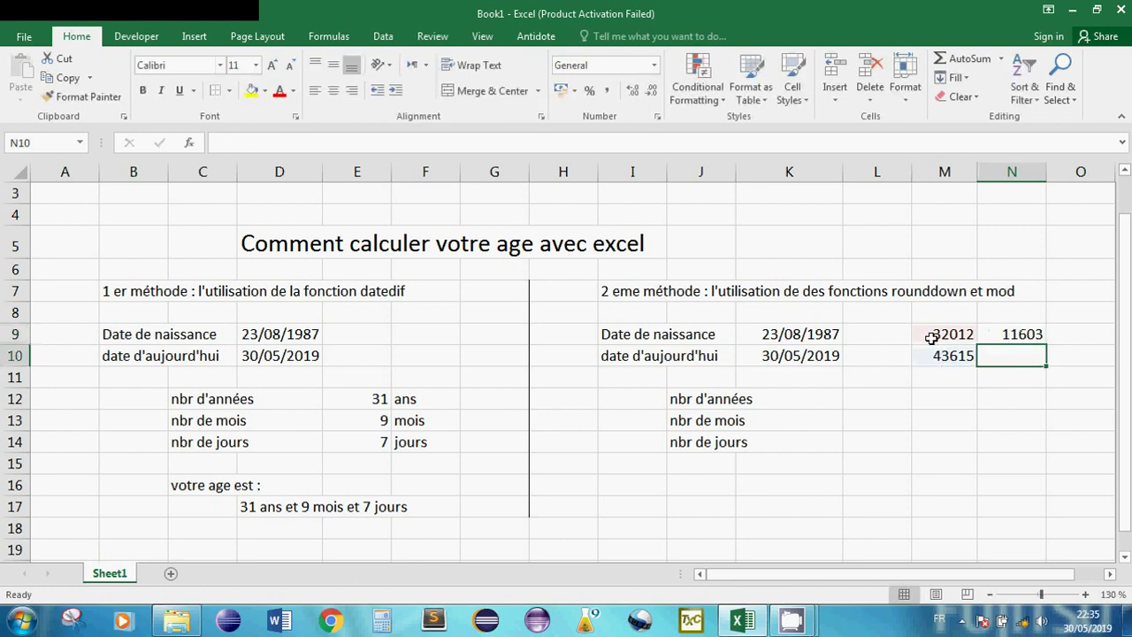
left_click(1010, 337)
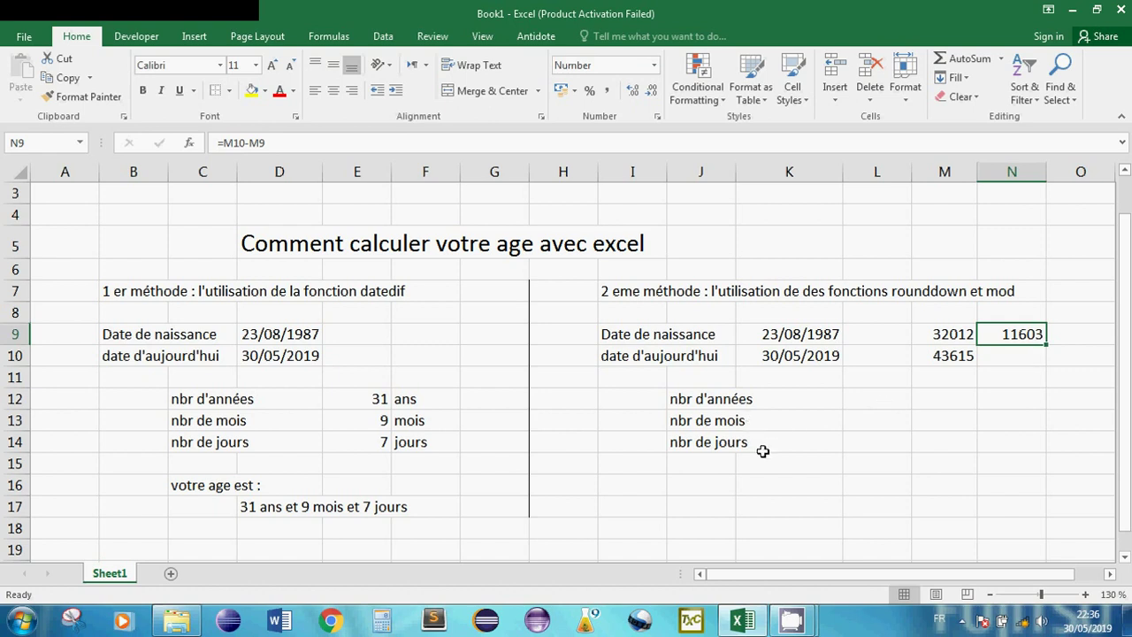
Calculate the number of full years in L12 with =rounddown((N9/365,25);0).
left_click(874, 402)
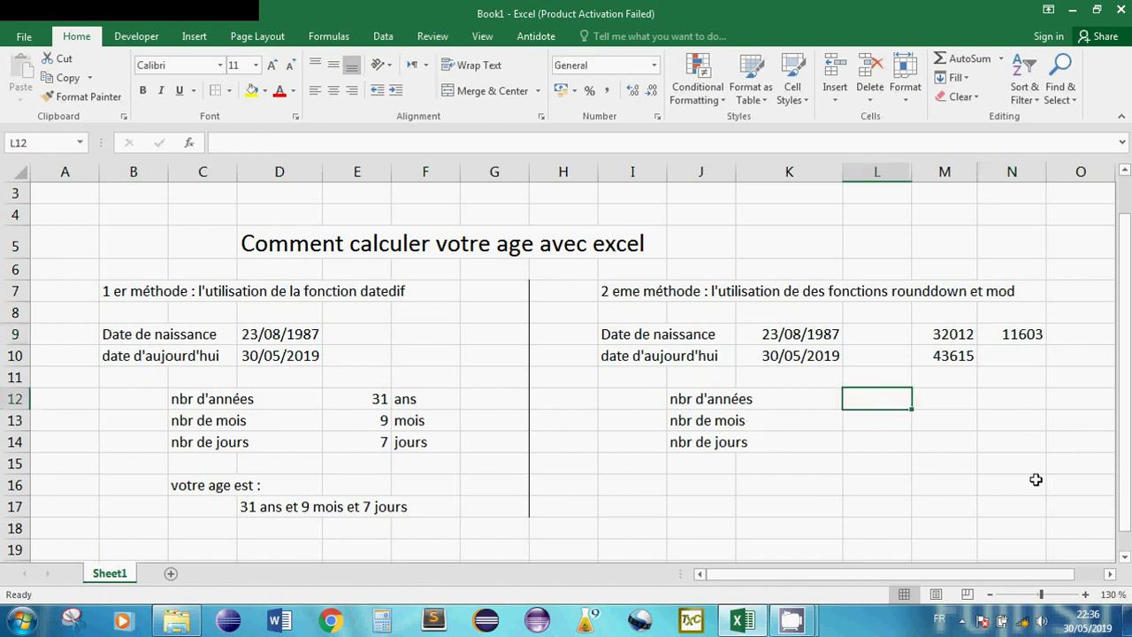
type("=r")
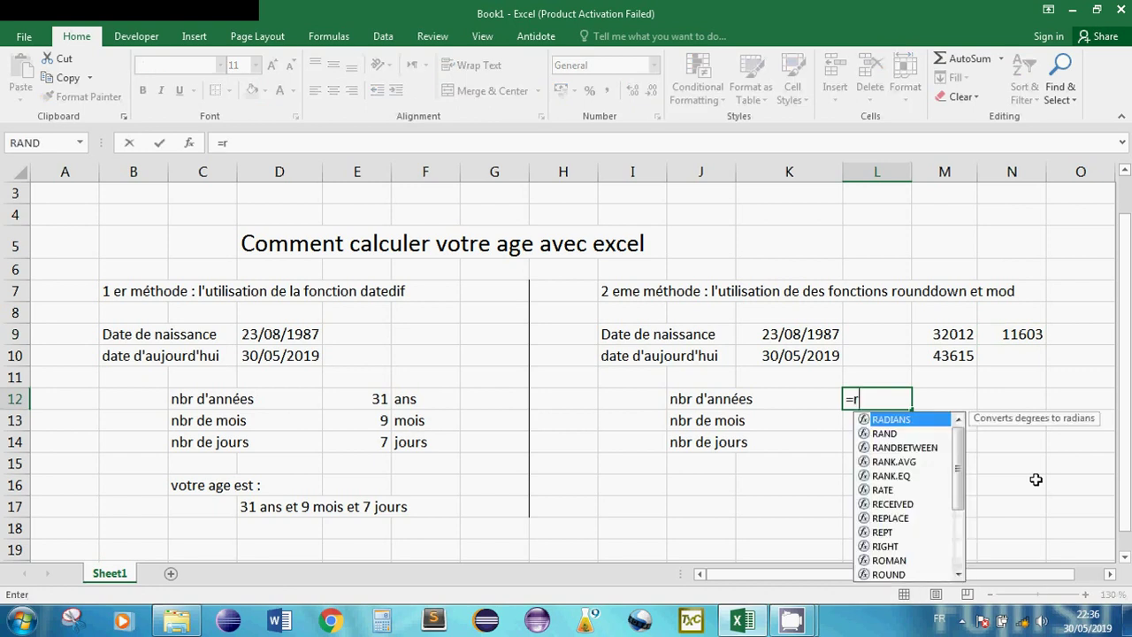
type("ounddown")
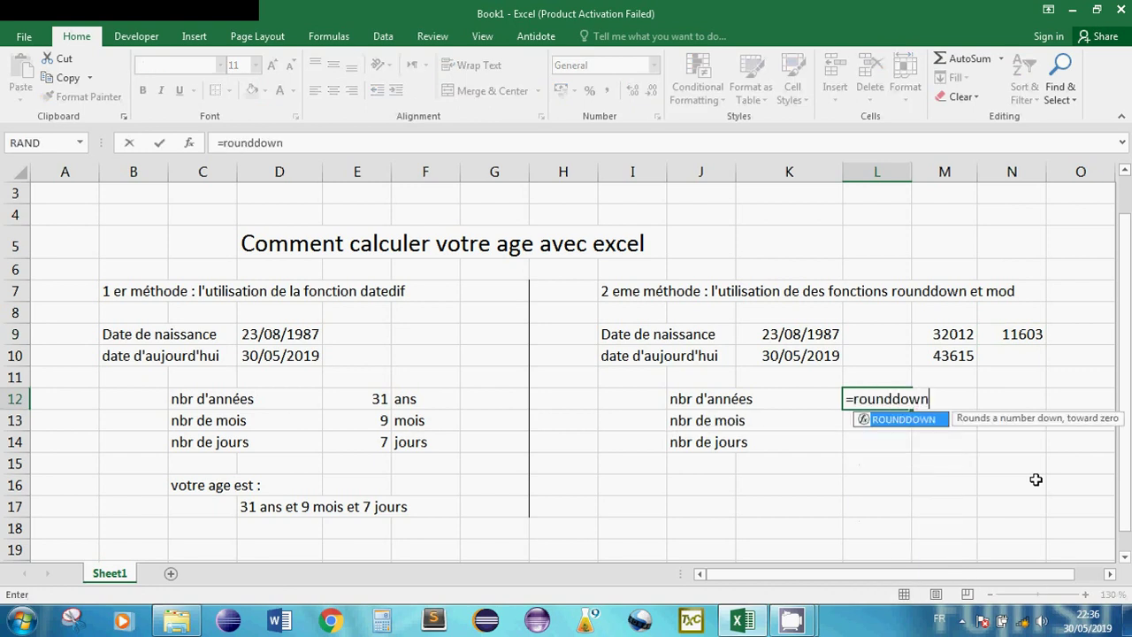
type("(")
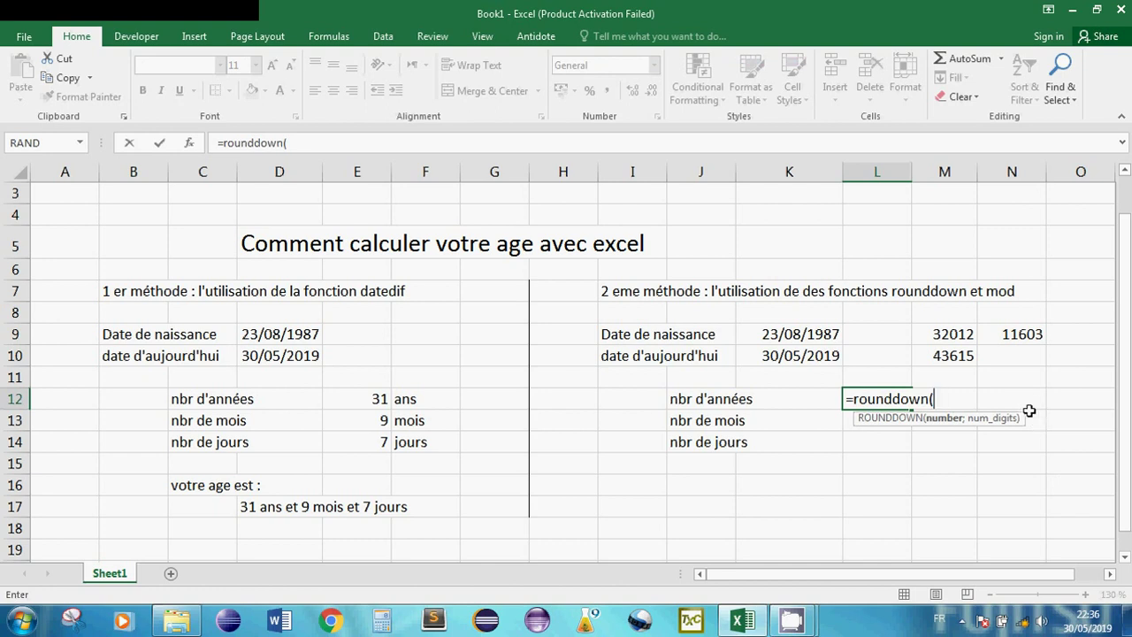
left_click(1013, 340)
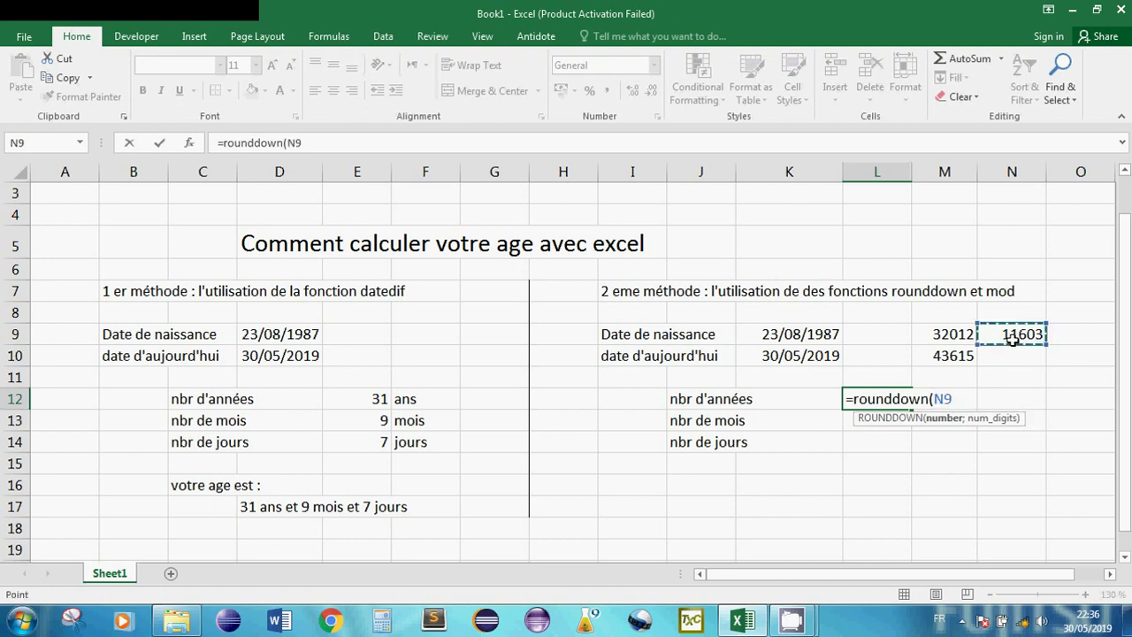
type("/365,")
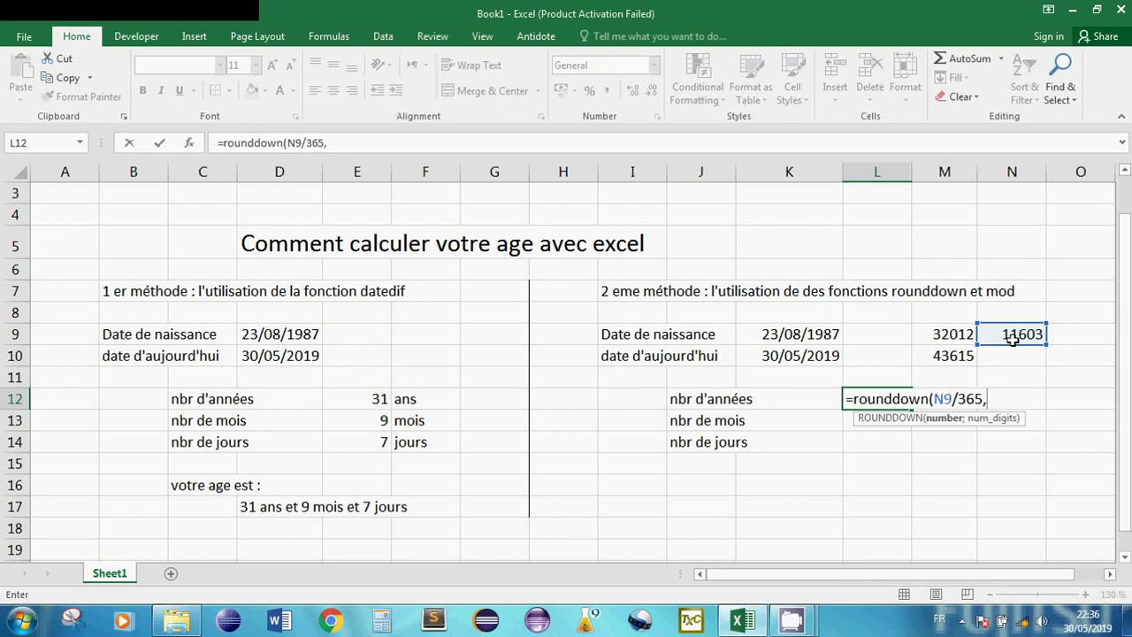
type("25")
type(")")
double_click(939, 399)
type("(")
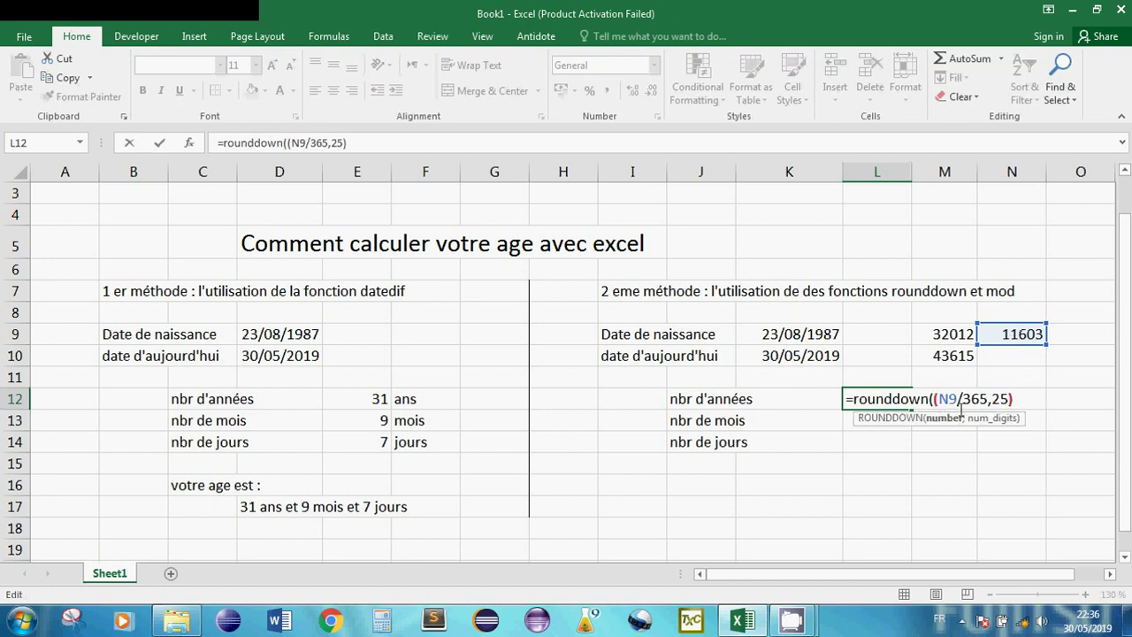
left_click(1014, 399)
type(";0")
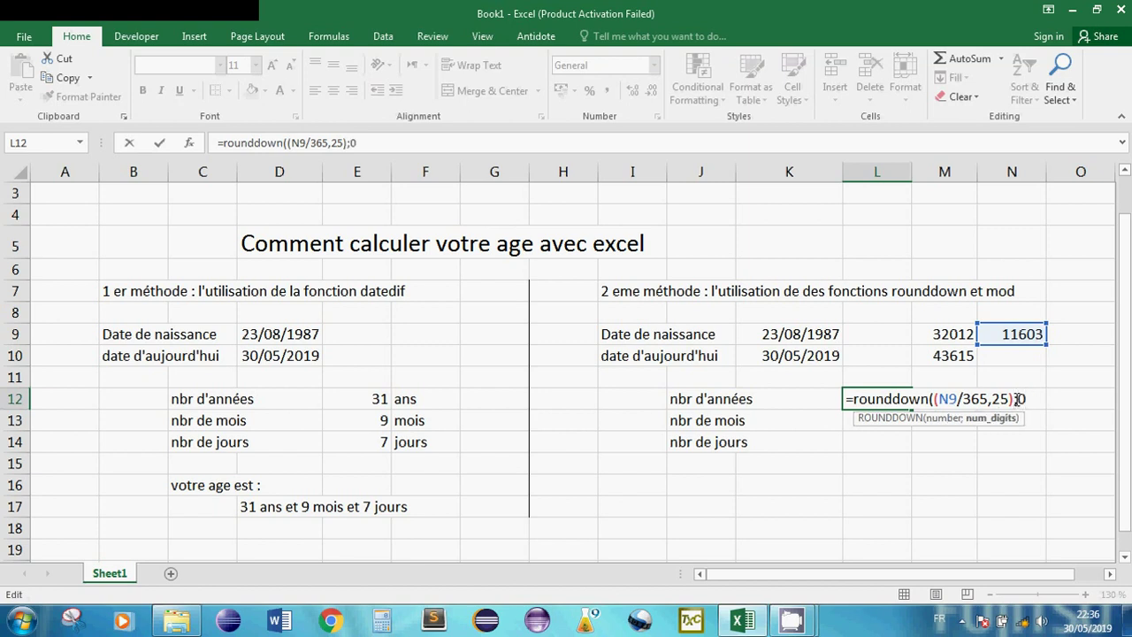
type(")")
key("Return")
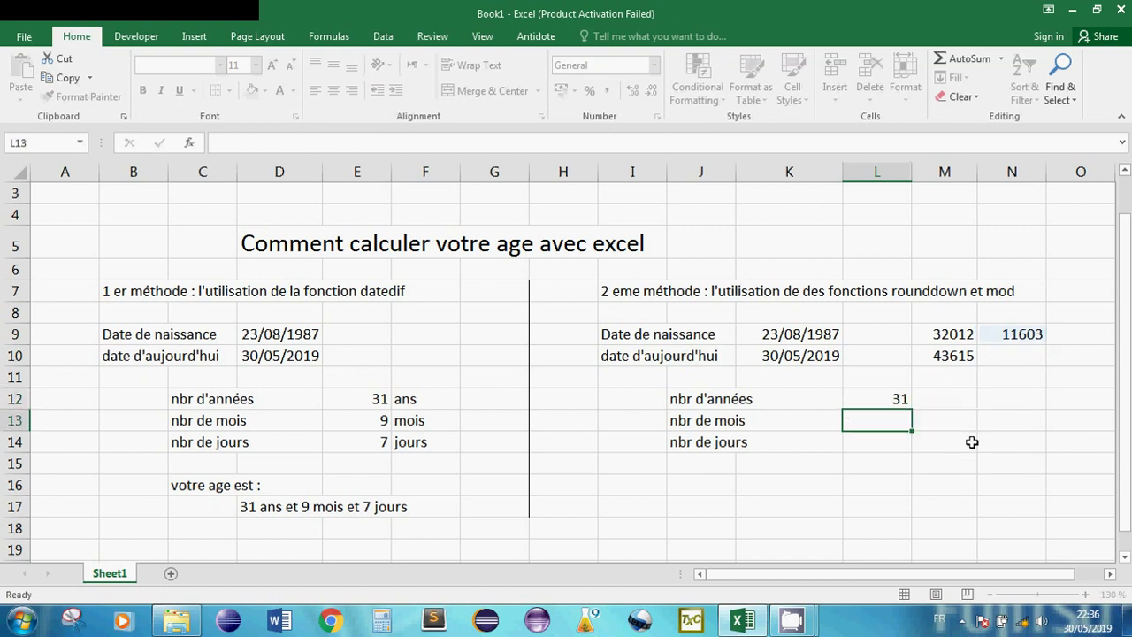
Enter the unit "ans" in M12 beside the second method's number of years.
left_click(937, 395)
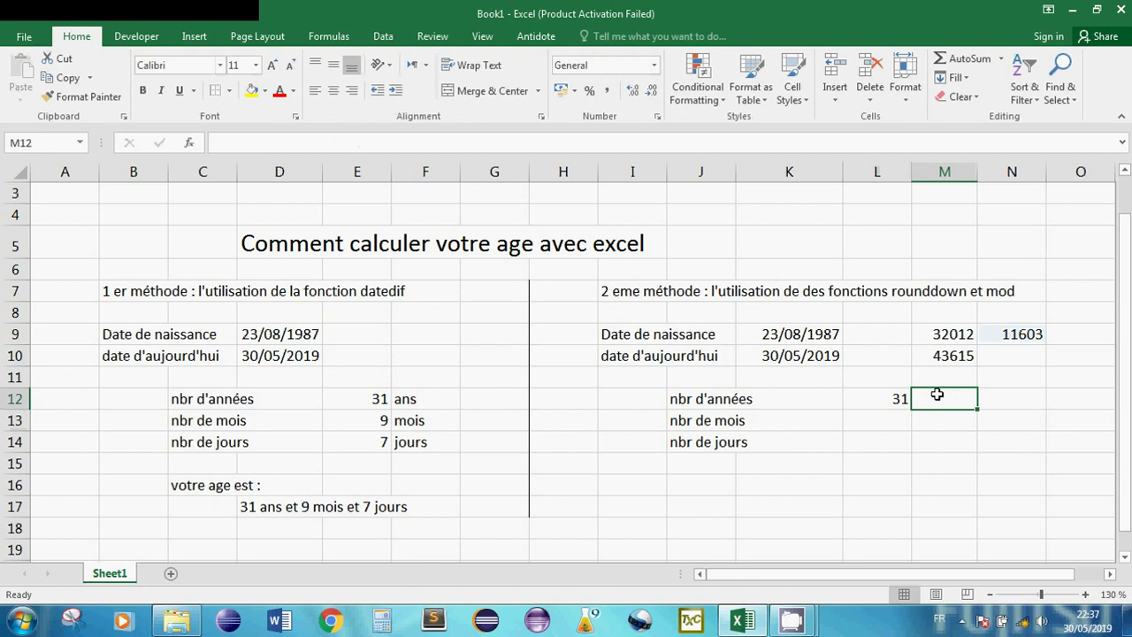
type("ans")
left_click(892, 421)
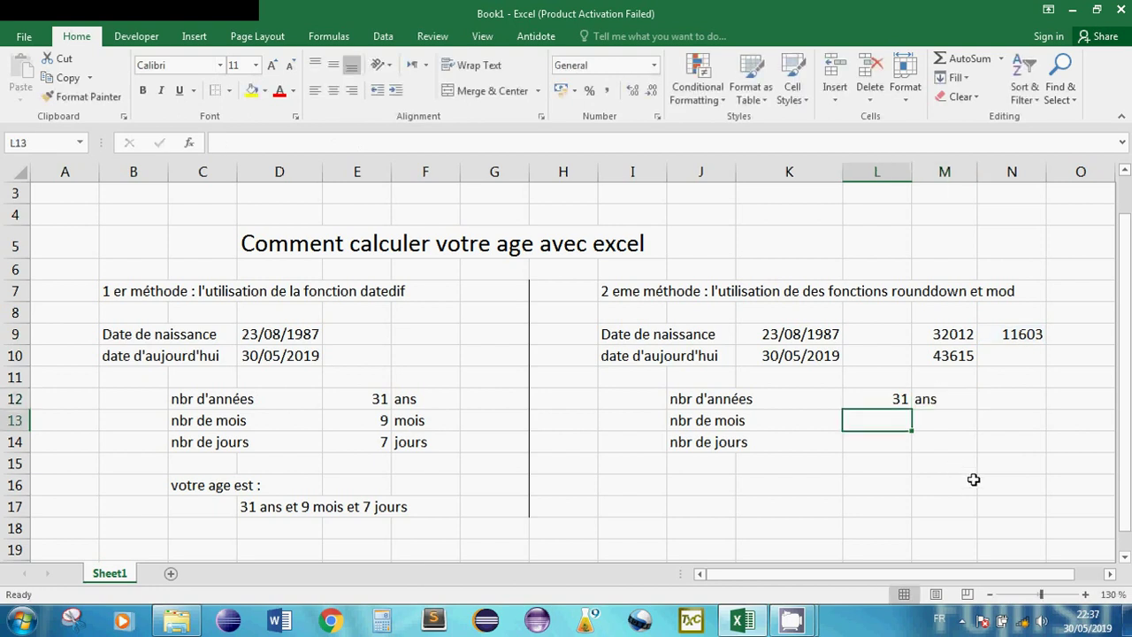
Calculate the days left over after full years in L13 with =rounddown(mod(N9;365,25);0).
type("=rounddo")
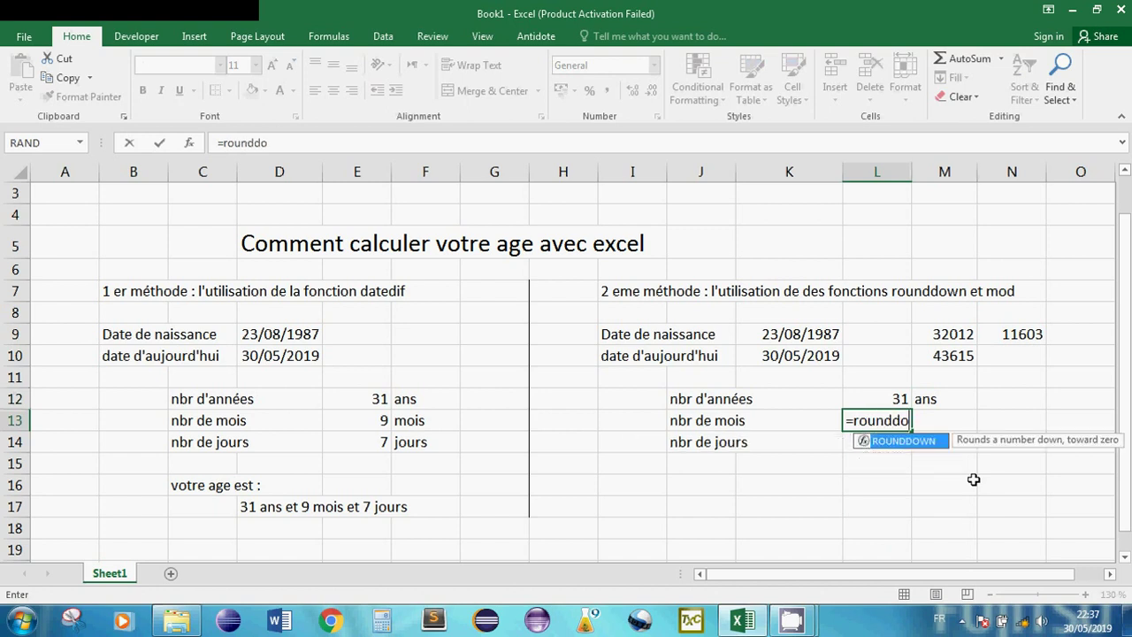
type("wn(")
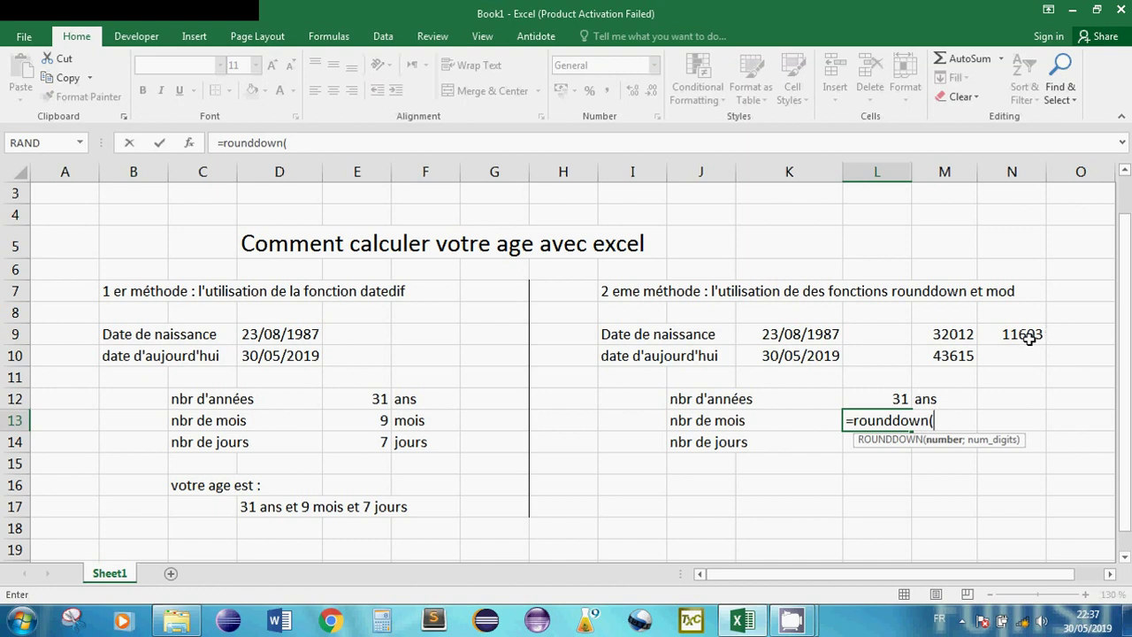
type("m")
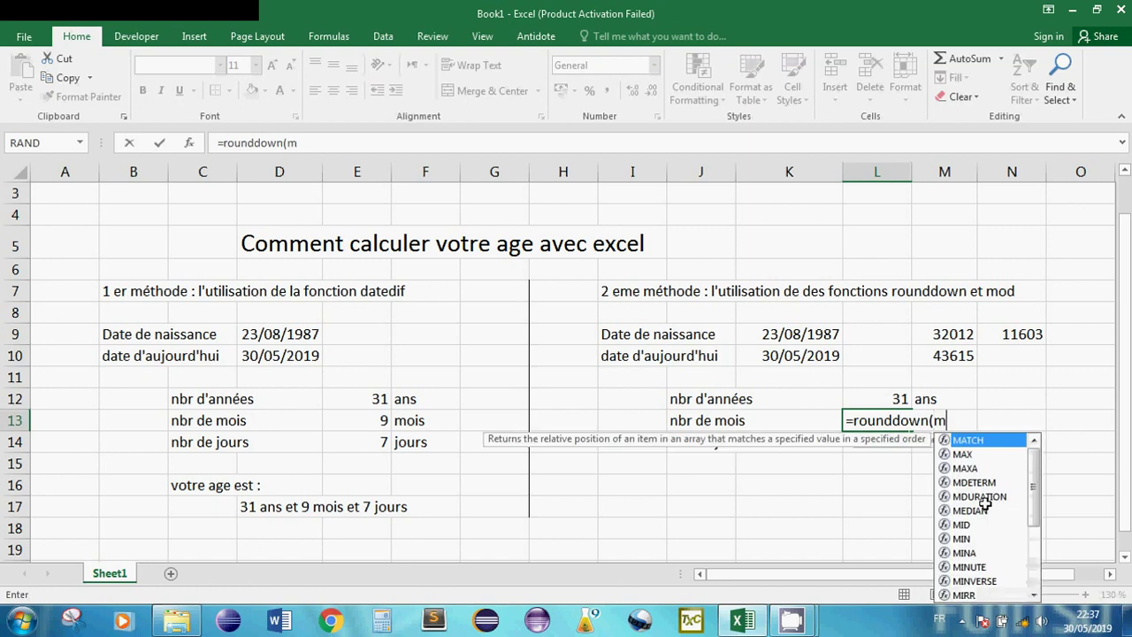
type("od")
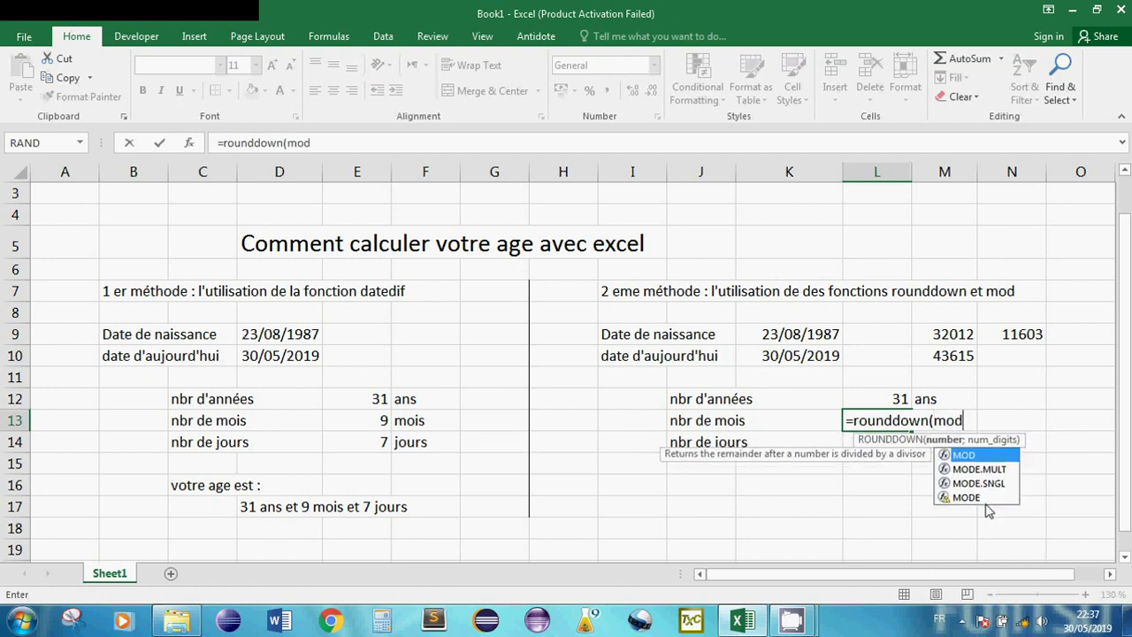
type("(")
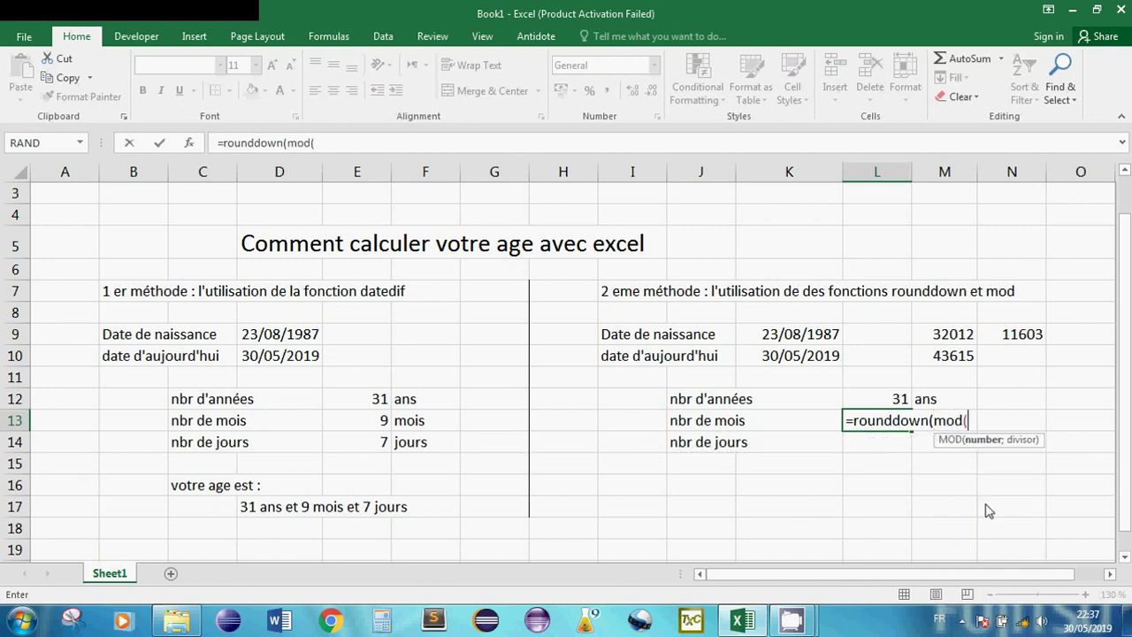
left_click(1001, 334)
type(";")
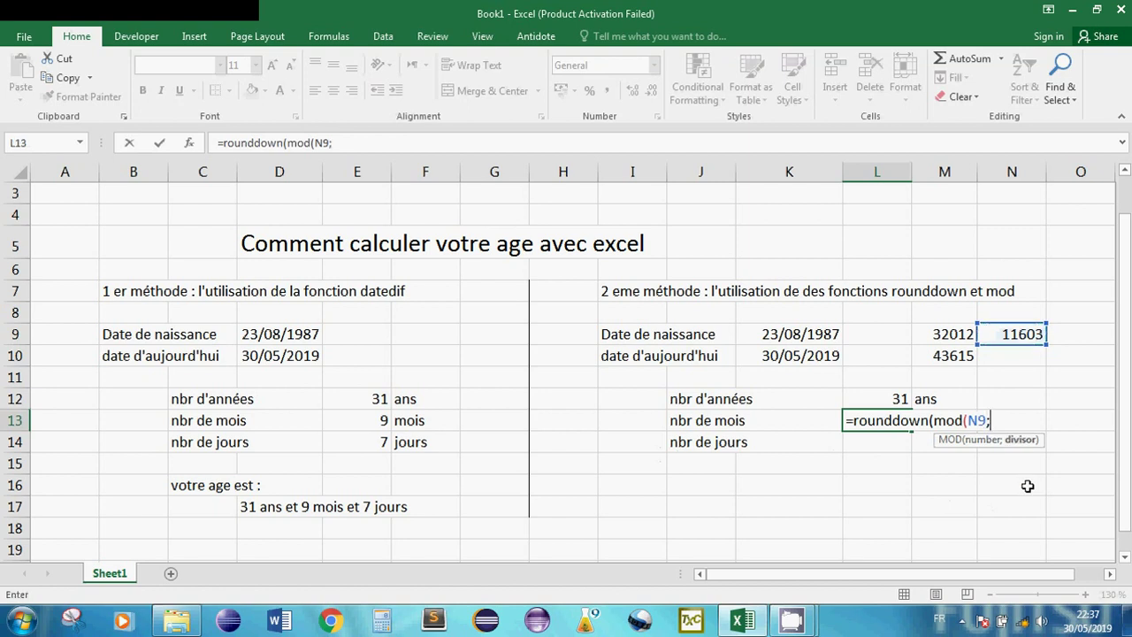
type("365,25")
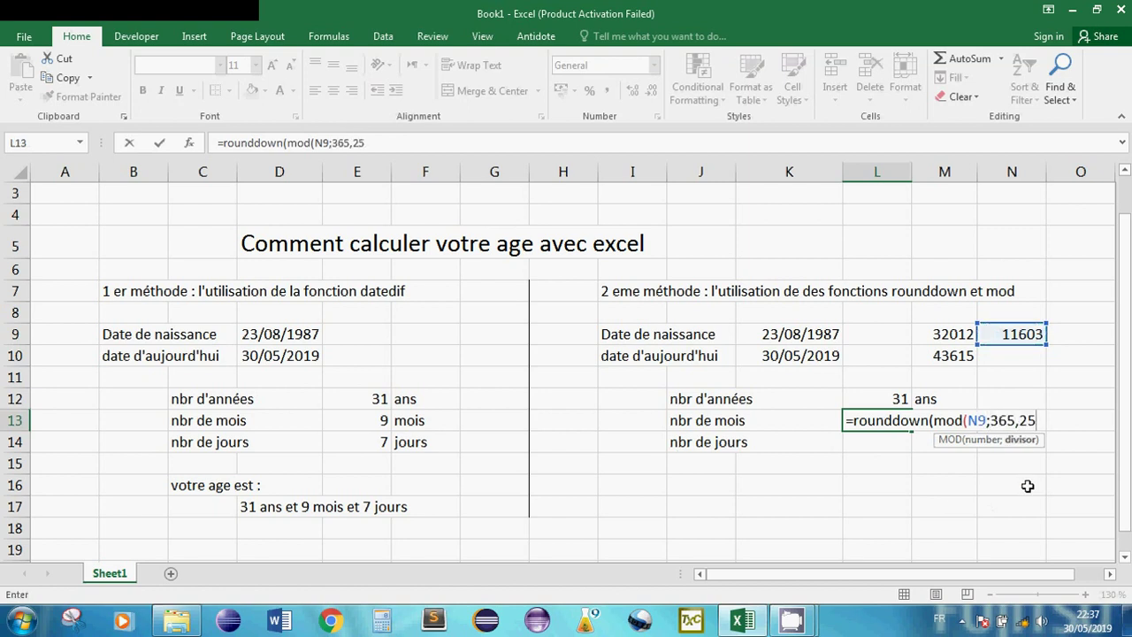
type(")")
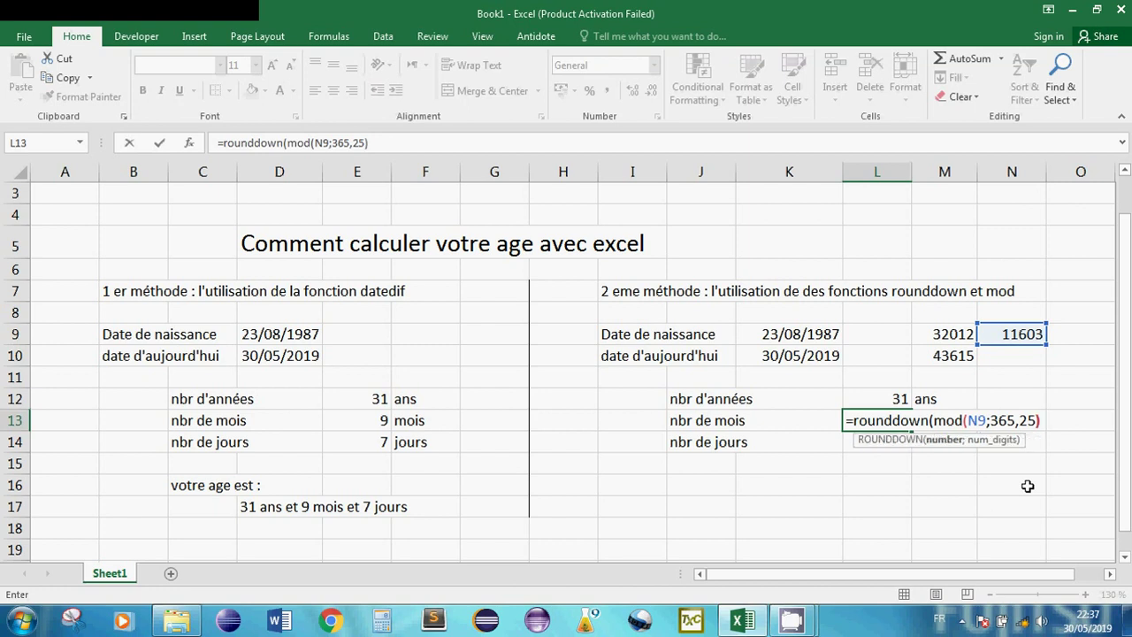
type(";0)")
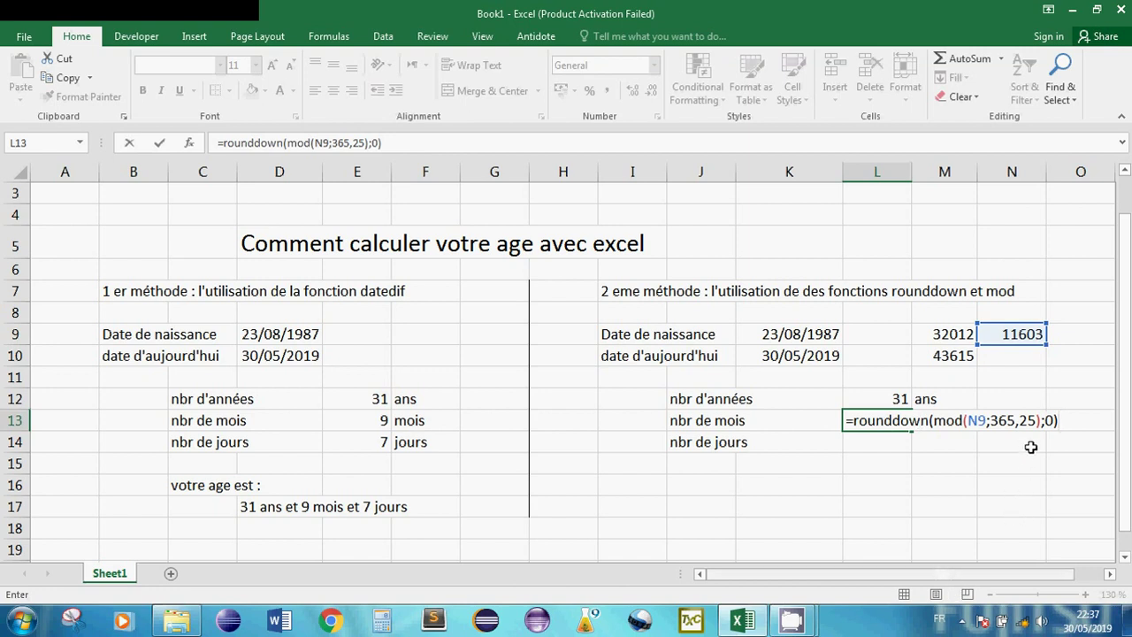
key("Return")
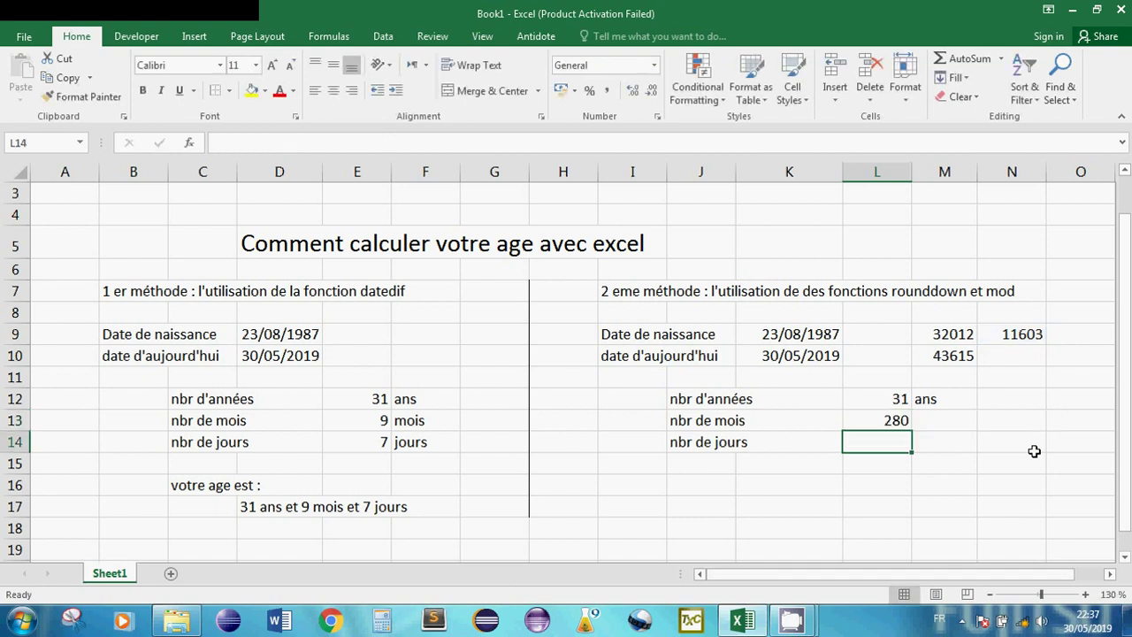
Divide the MOD result in L13's formula by 30 inside ROUNDDOWN, and enter the unit "mois" in M13.
left_click(889, 422)
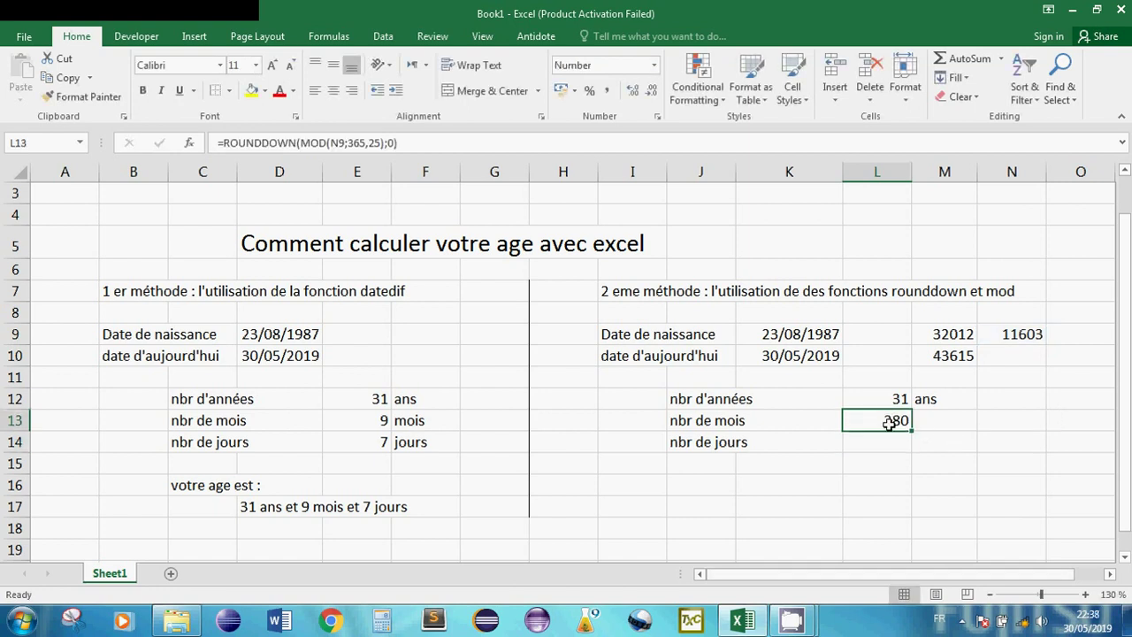
left_click(383, 143)
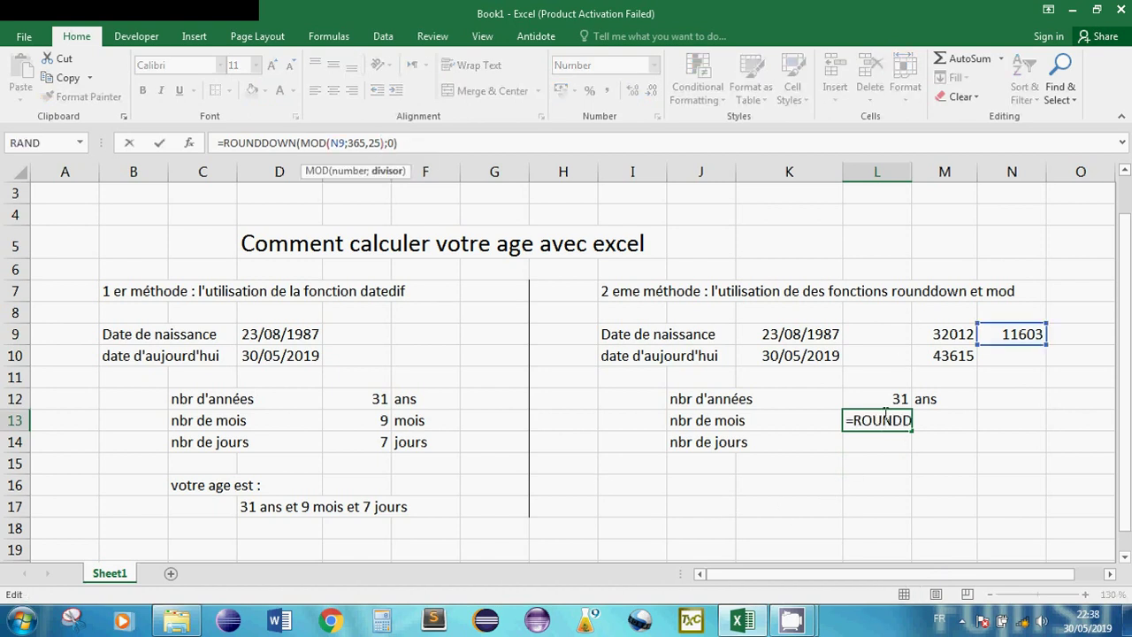
left_click(886, 412)
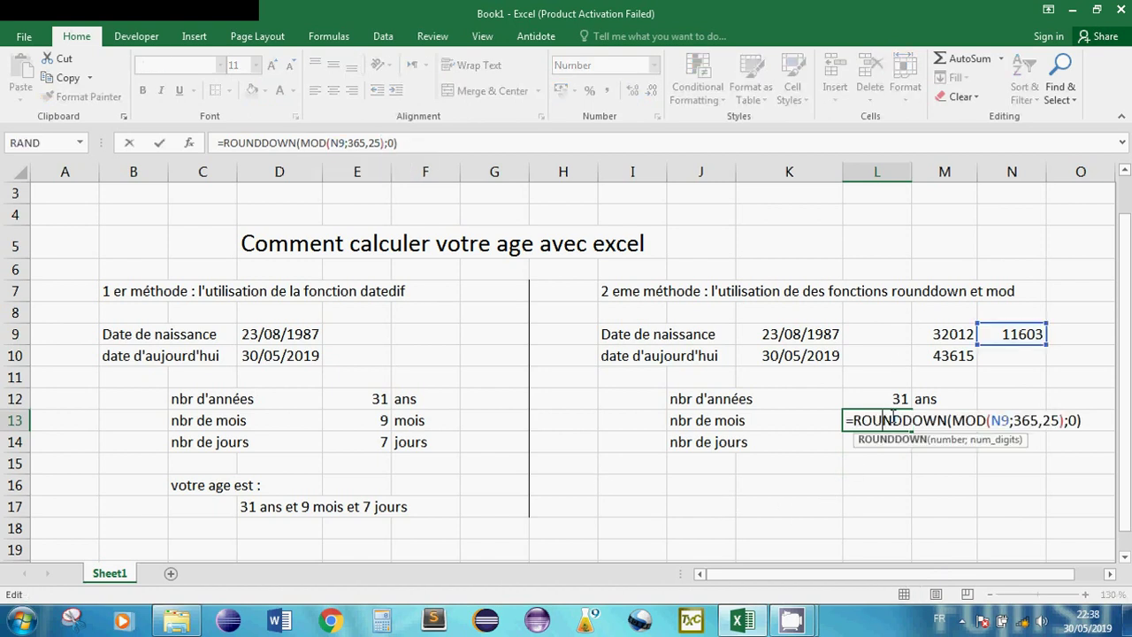
left_click(1061, 420)
key("Right")
type("/30")
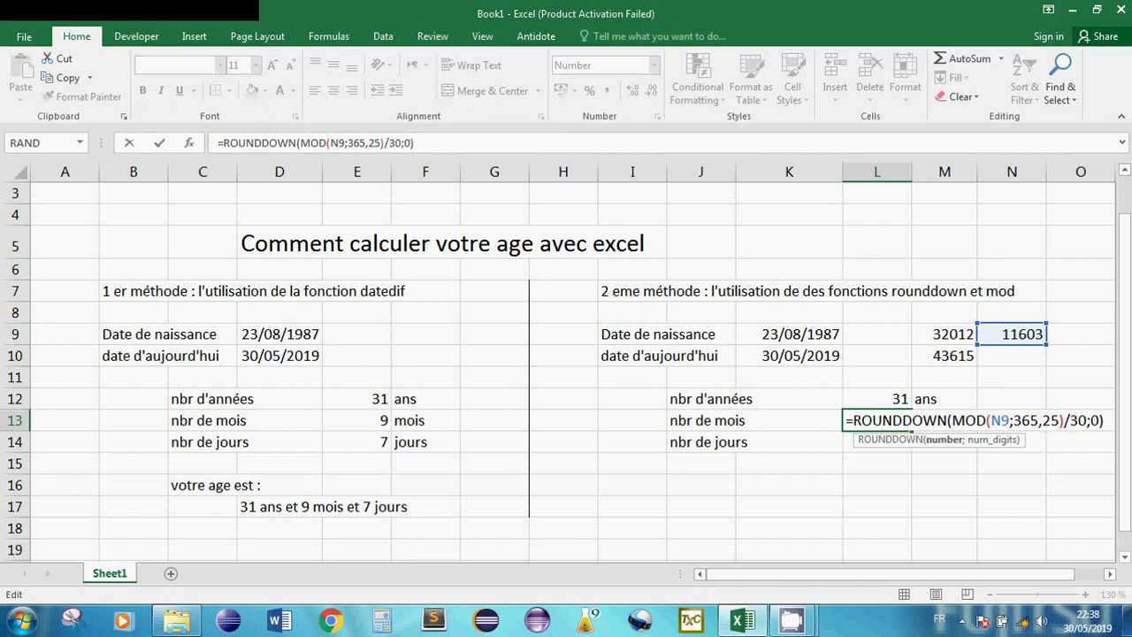
key("Return")
left_click(942, 427)
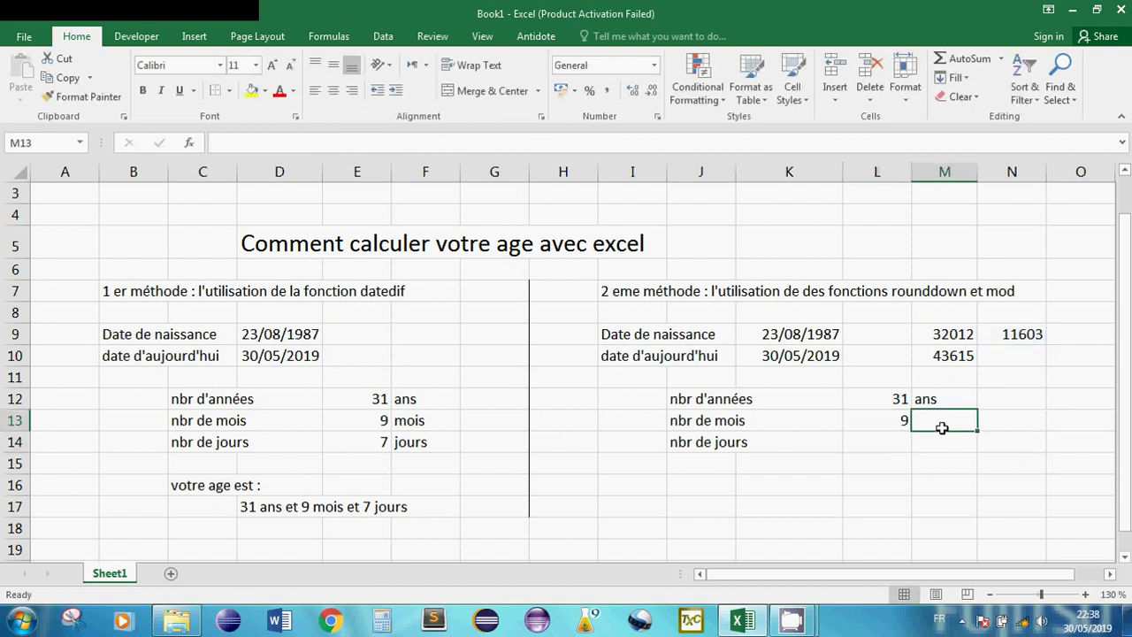
type("mois")
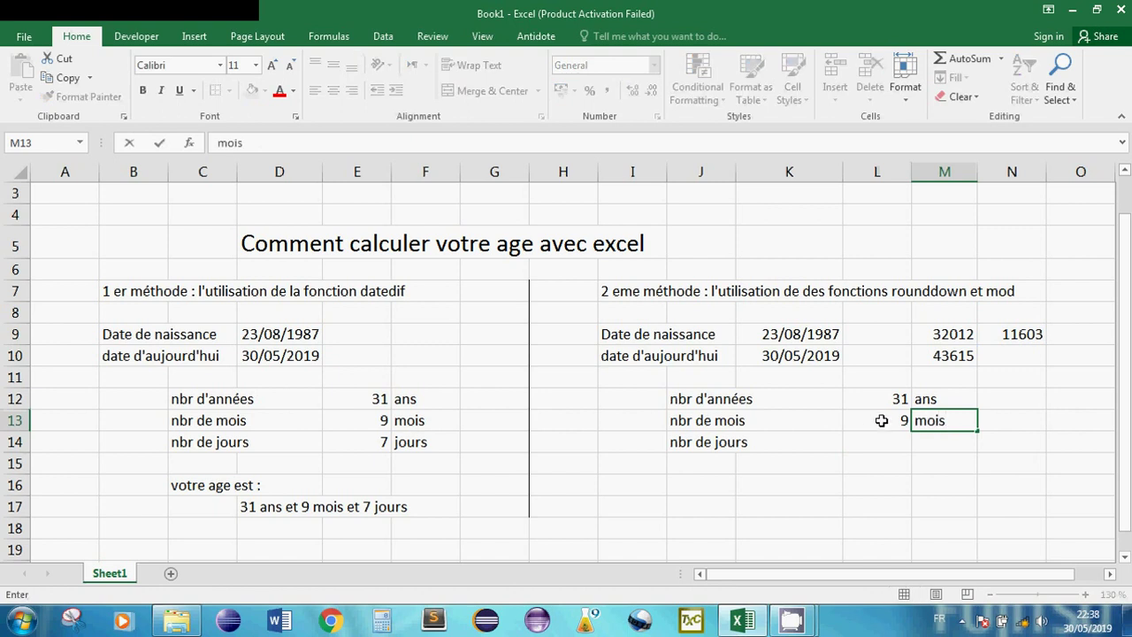
Review the ROUNDDOWN and MOD parts of the months formula in L13 without changing it.
left_click(879, 421)
left_click_drag(442, 143, 241, 142)
left_click(309, 143)
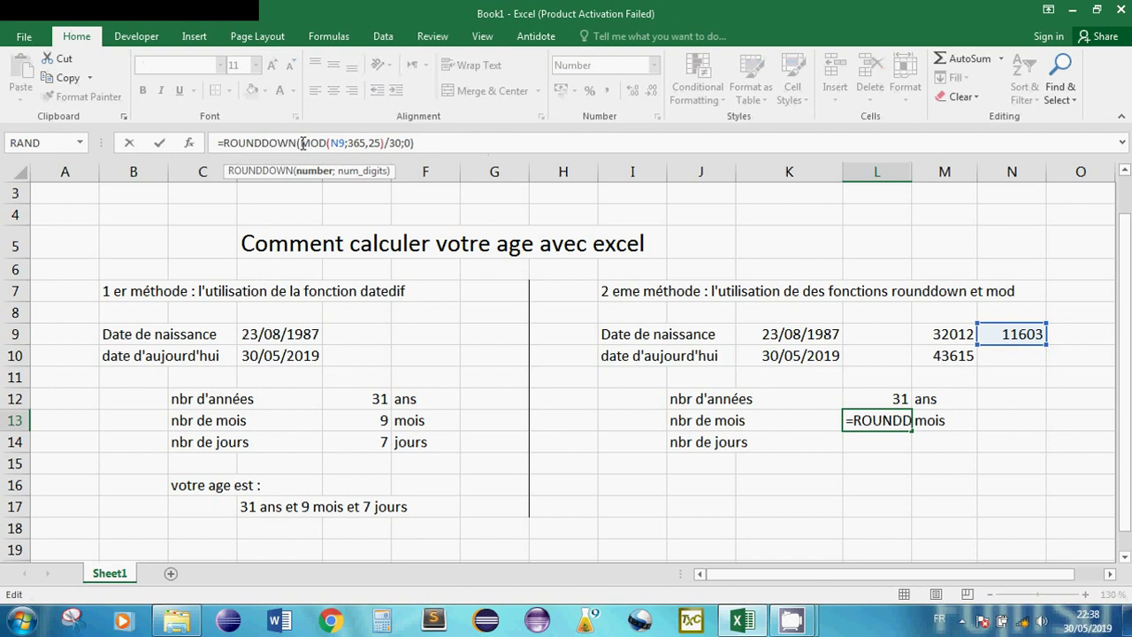
double_click(310, 142)
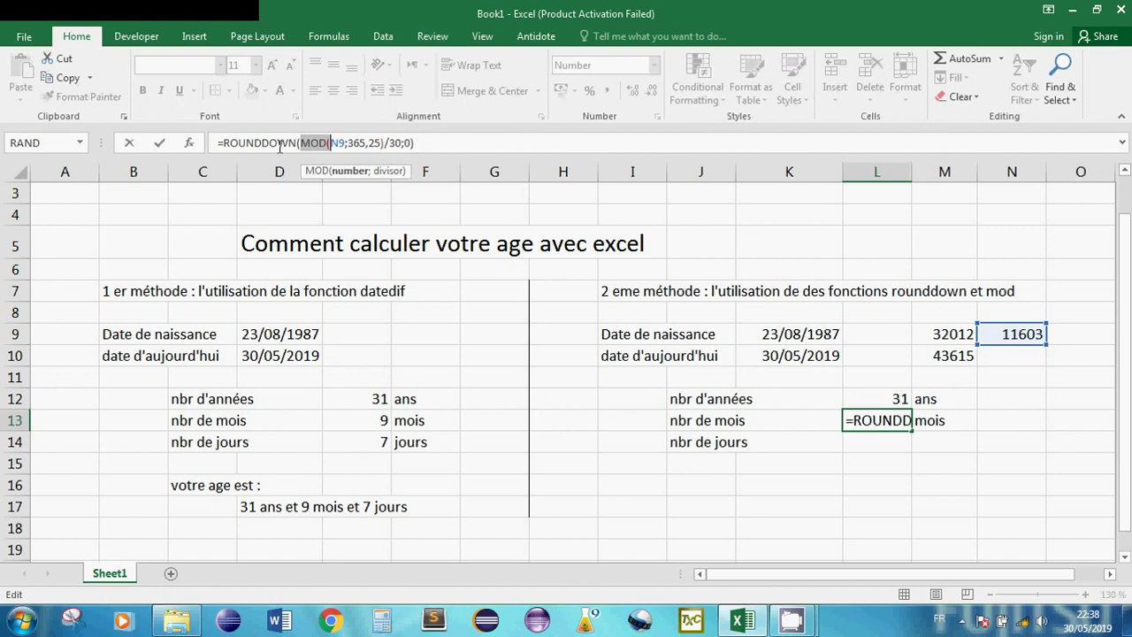
left_click(428, 148)
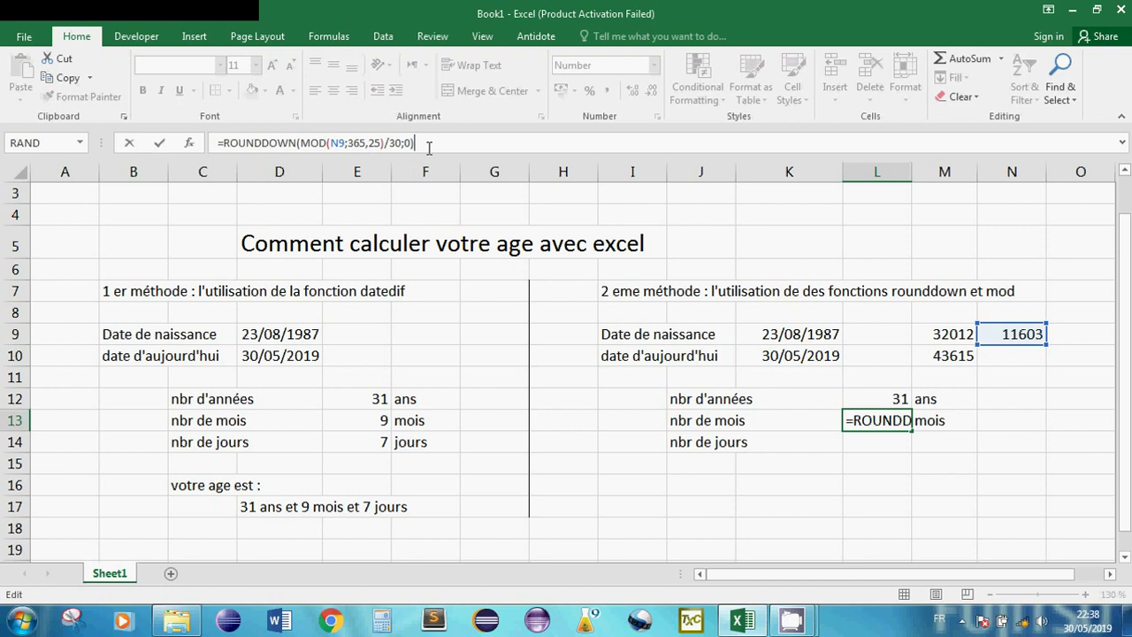
key("Return")
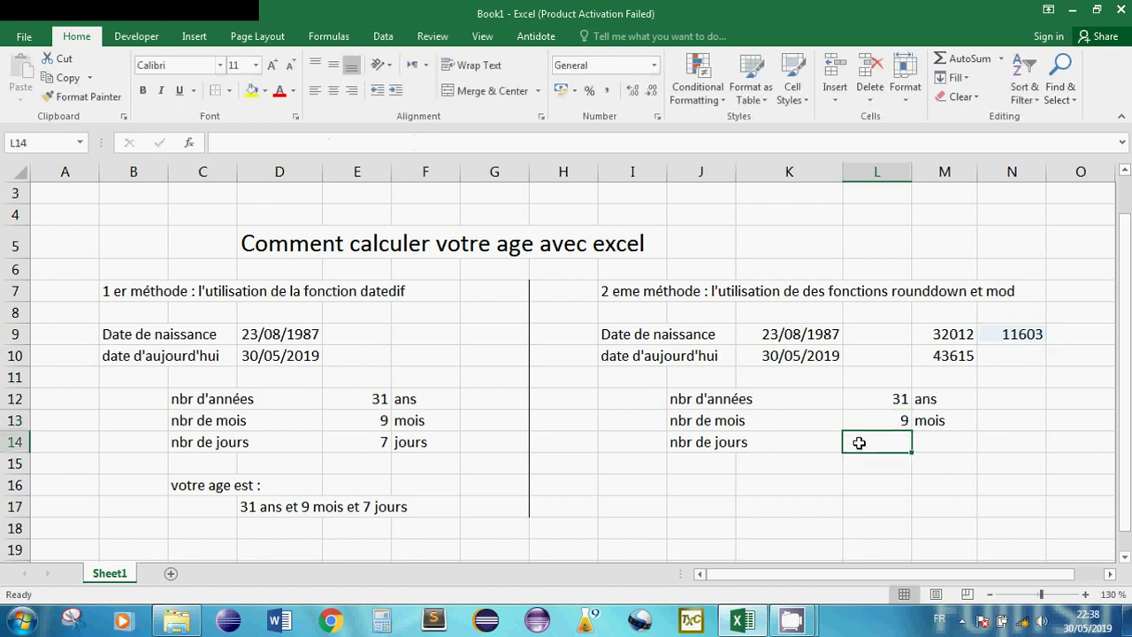
Calculate the remaining number of days in L14 with =rounddown(mod(mod(N9;365,25);30);0).
type("=round")
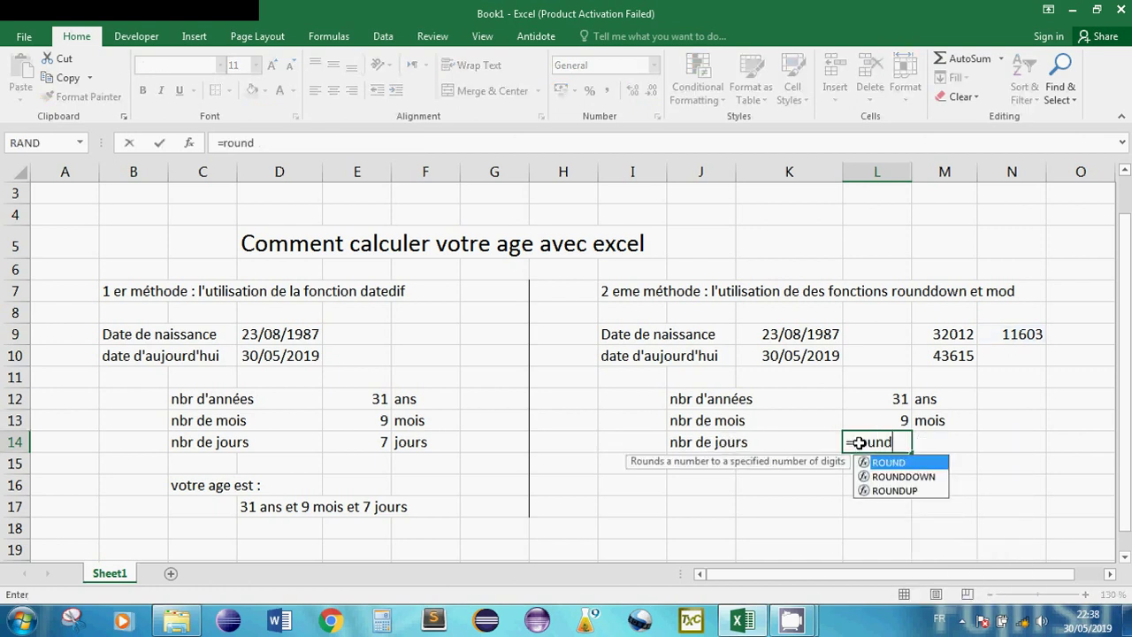
type("down(")
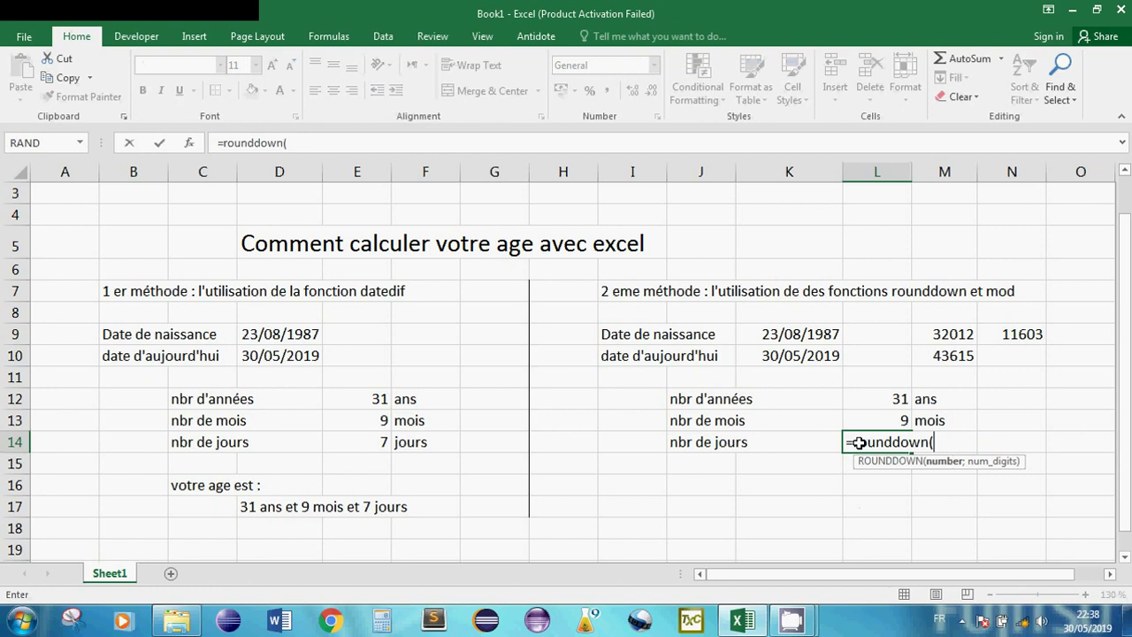
type("mod(")
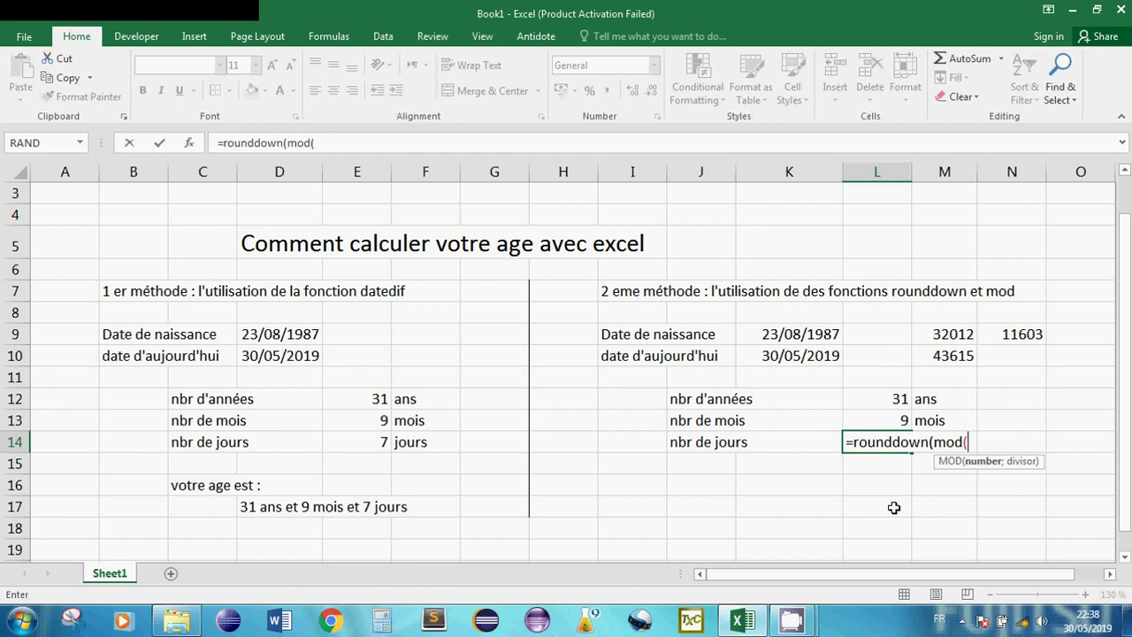
left_click(1018, 334)
type(";3")
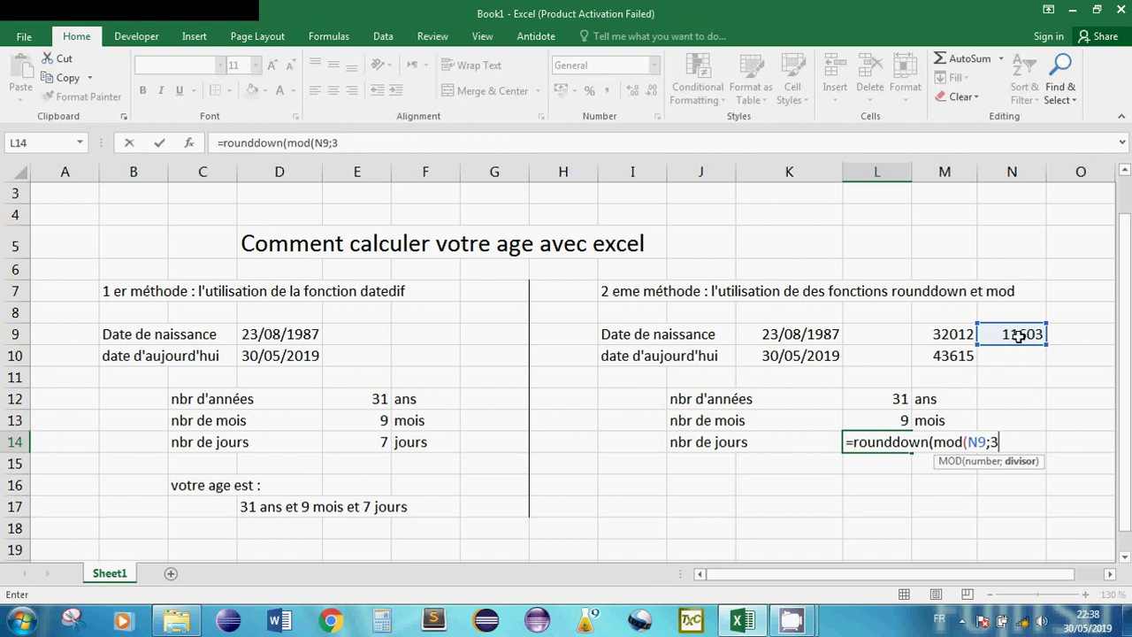
type("65,25")
type(")")
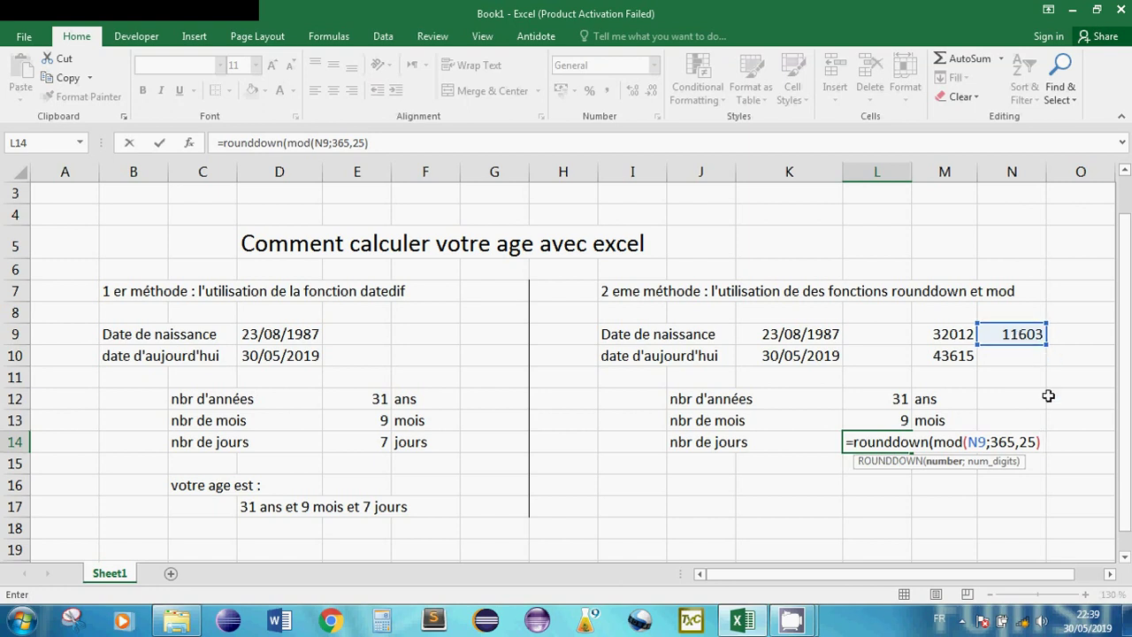
left_click(966, 444)
type("(mod((")
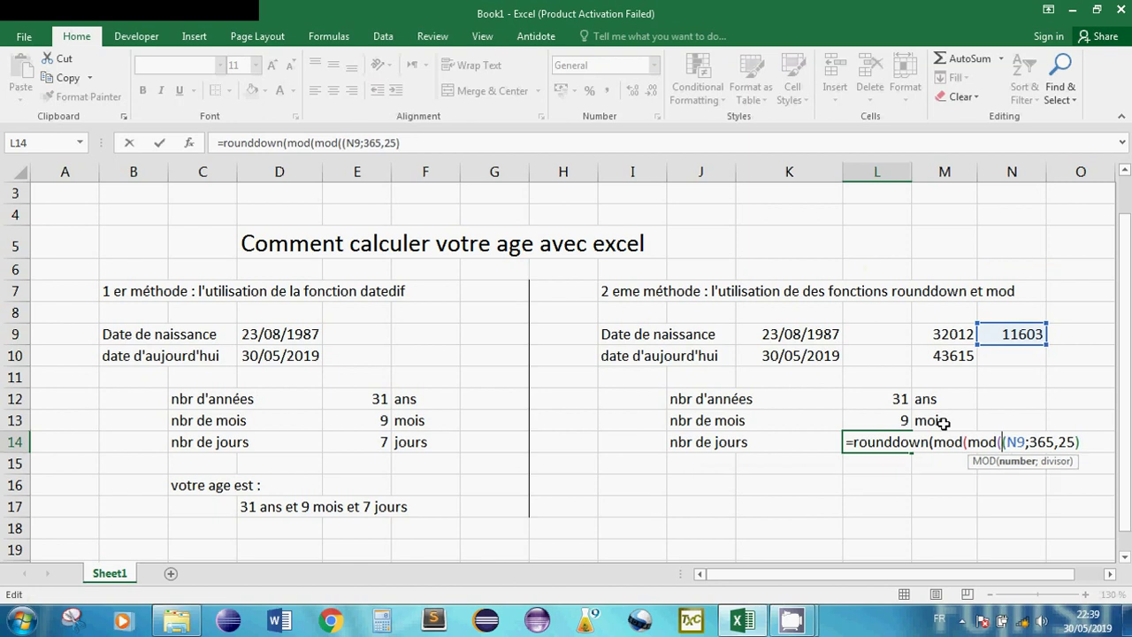
key("BackSpace")
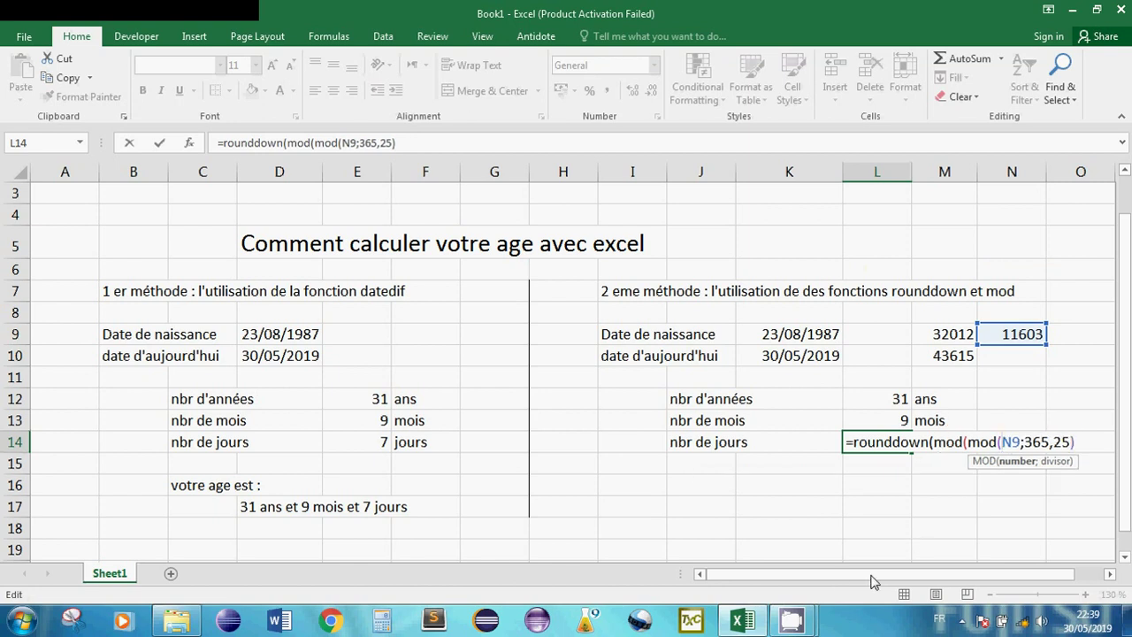
left_click_drag(838, 575, 896, 575)
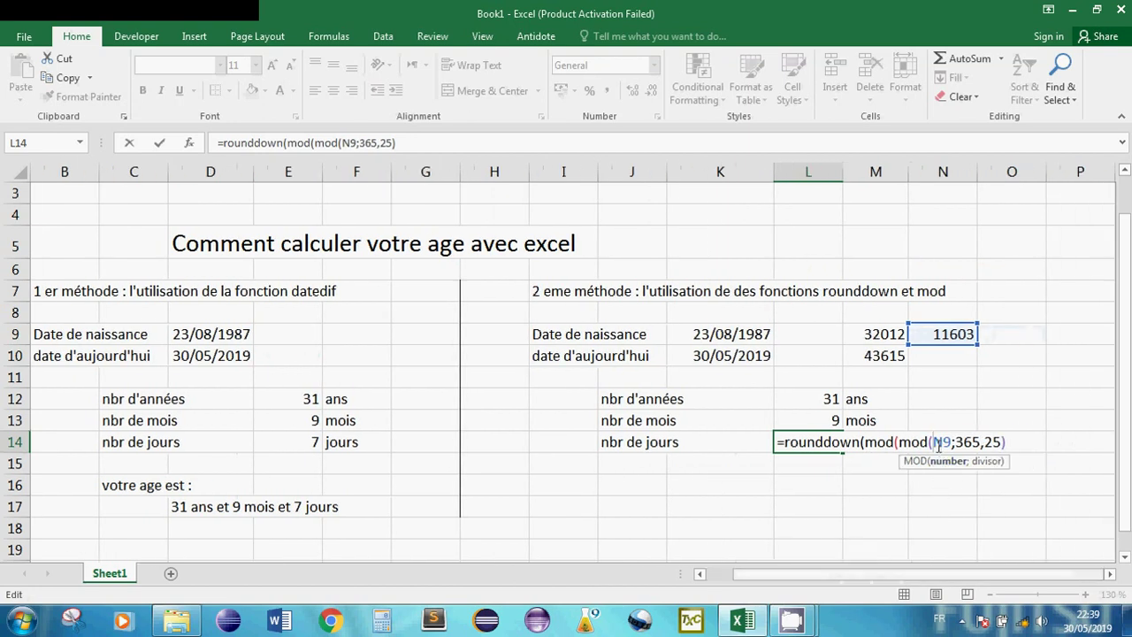
left_click(1007, 443)
type(";")
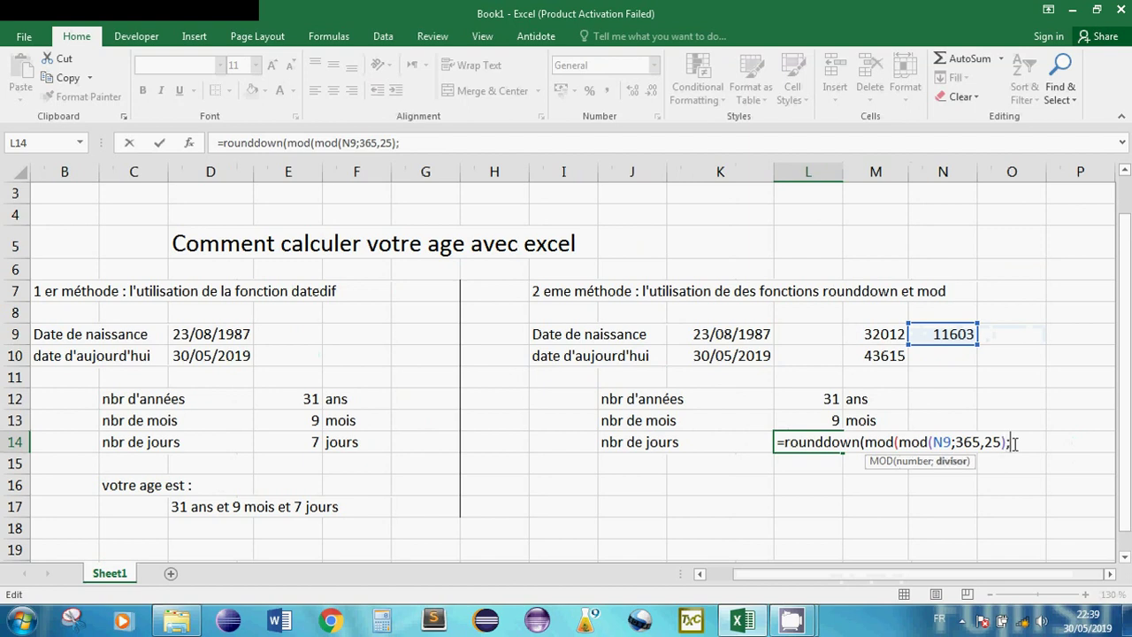
type("30)")
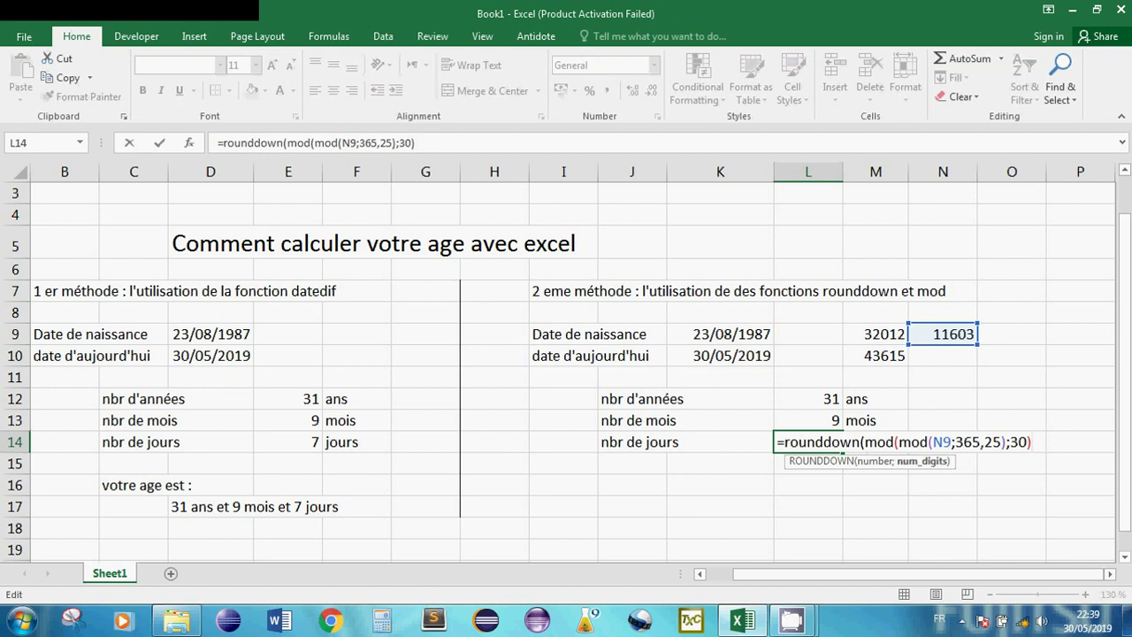
type(";0)")
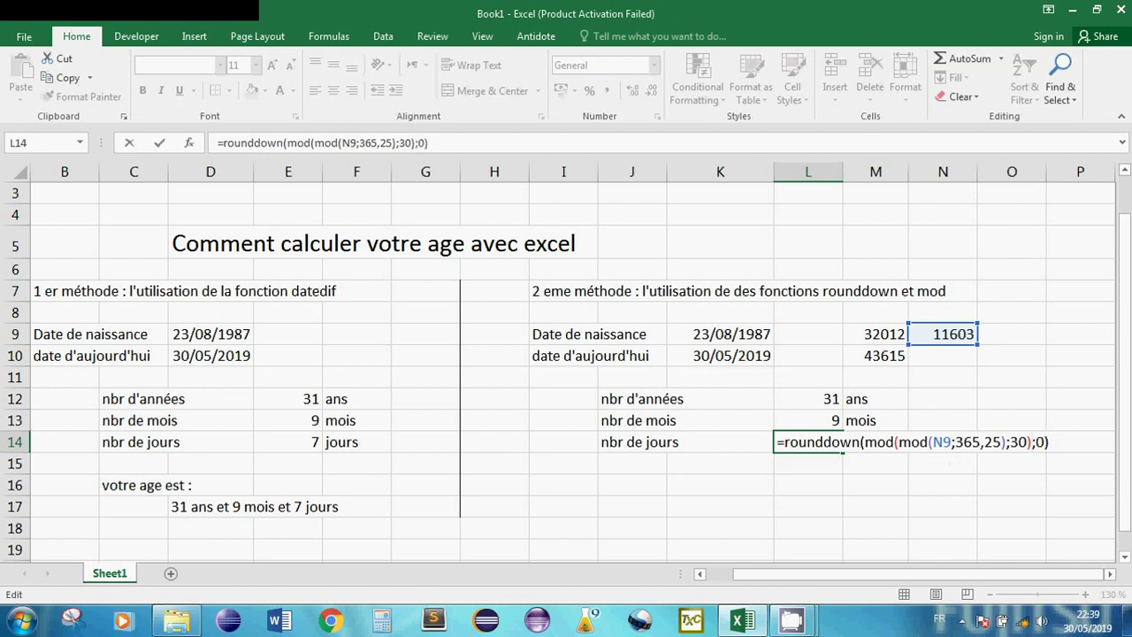
key("Return")
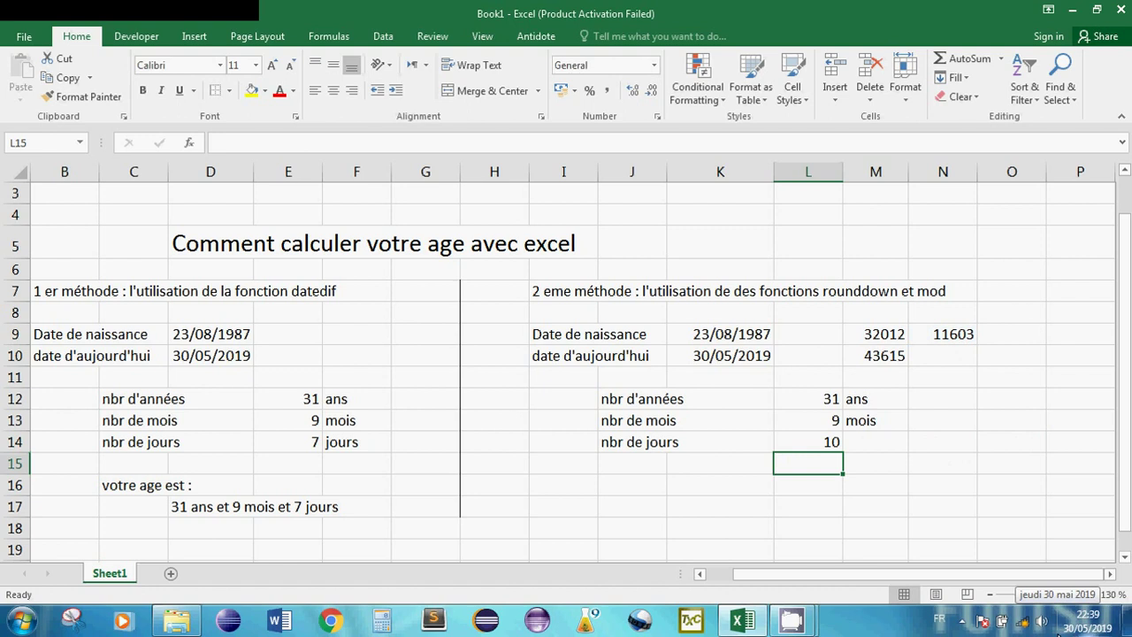
Enter the unit "jours" in M14 beside the second method's number of days.
left_click(885, 447)
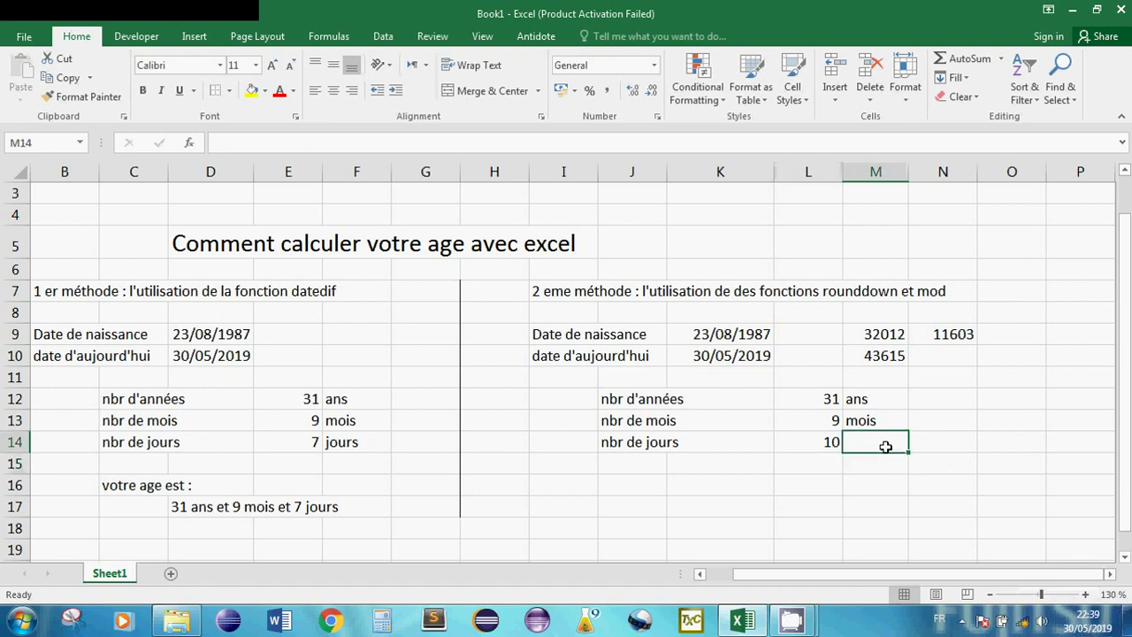
type("jours")
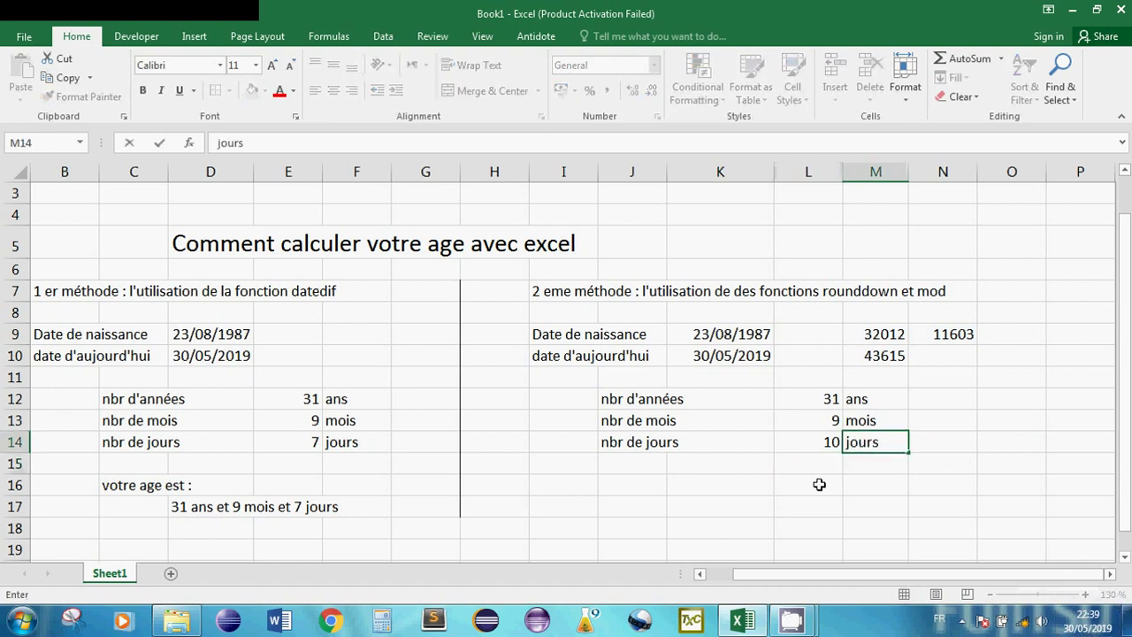
left_click(805, 447)
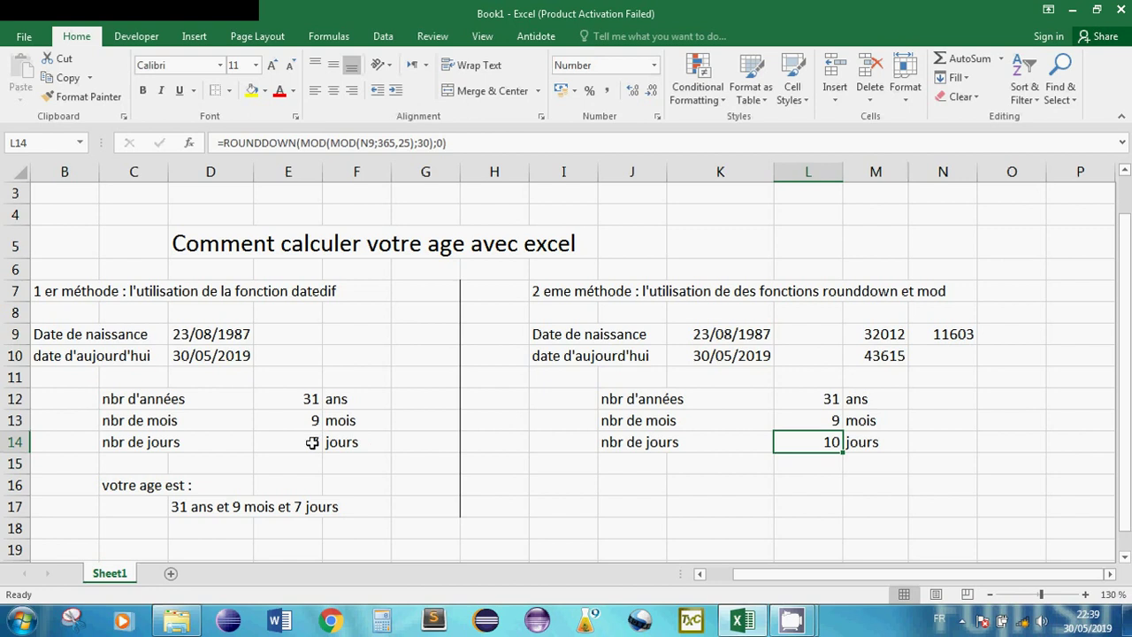
Compare the first method's days formula in E14 with the divisor 30 in L13's months formula, without changing either.
left_click(312, 442)
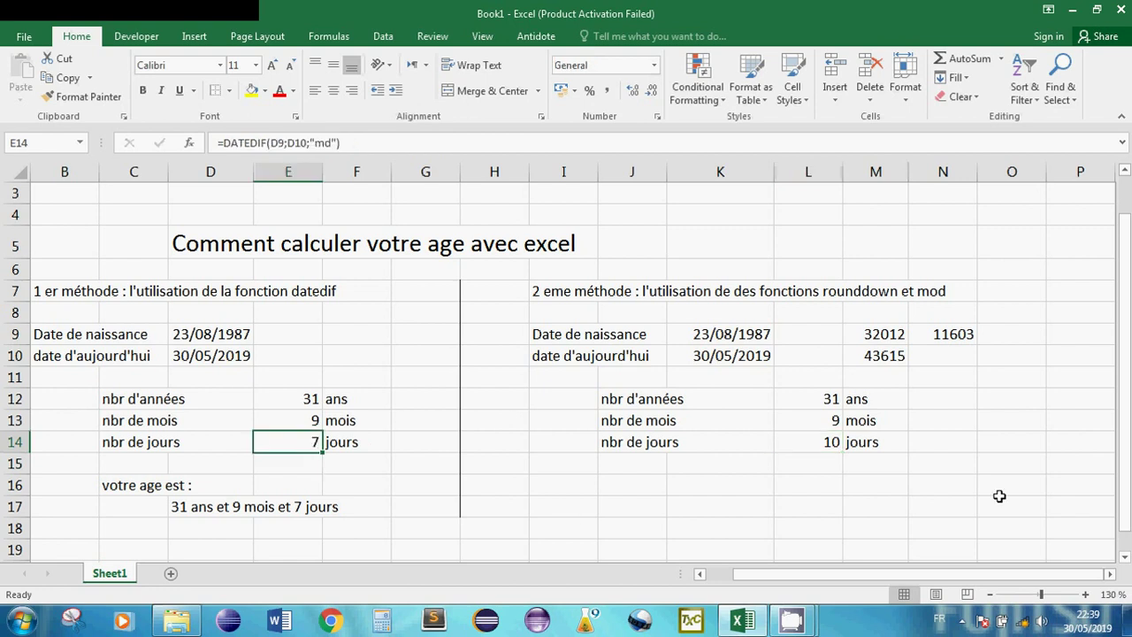
left_click(819, 423)
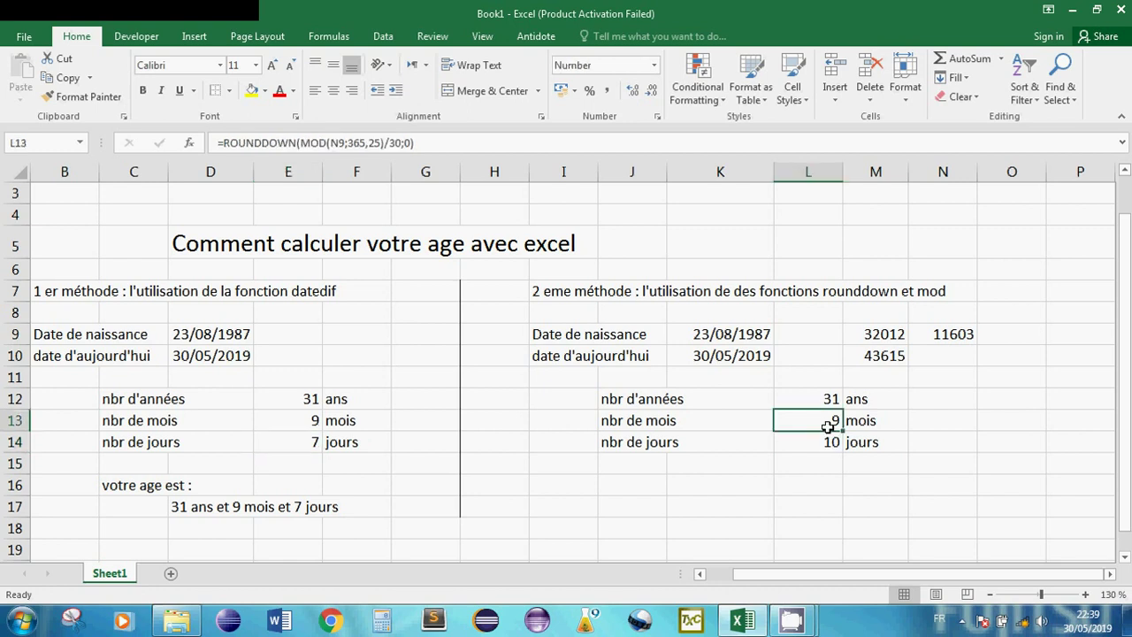
left_click(390, 143)
left_click_drag(390, 143, 403, 143)
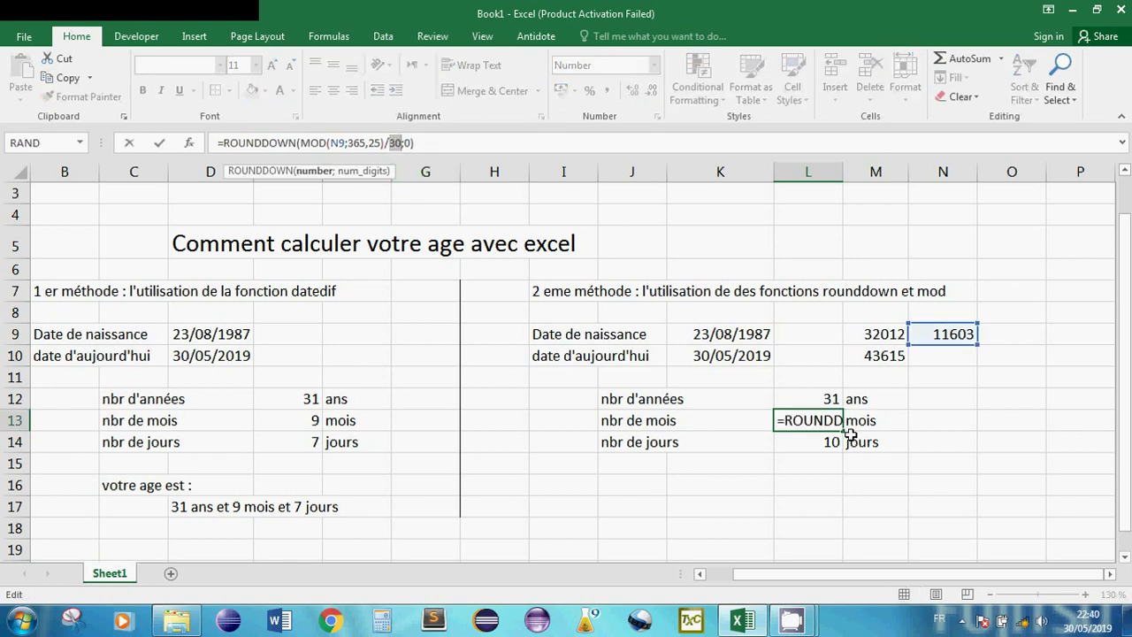
key("Escape")
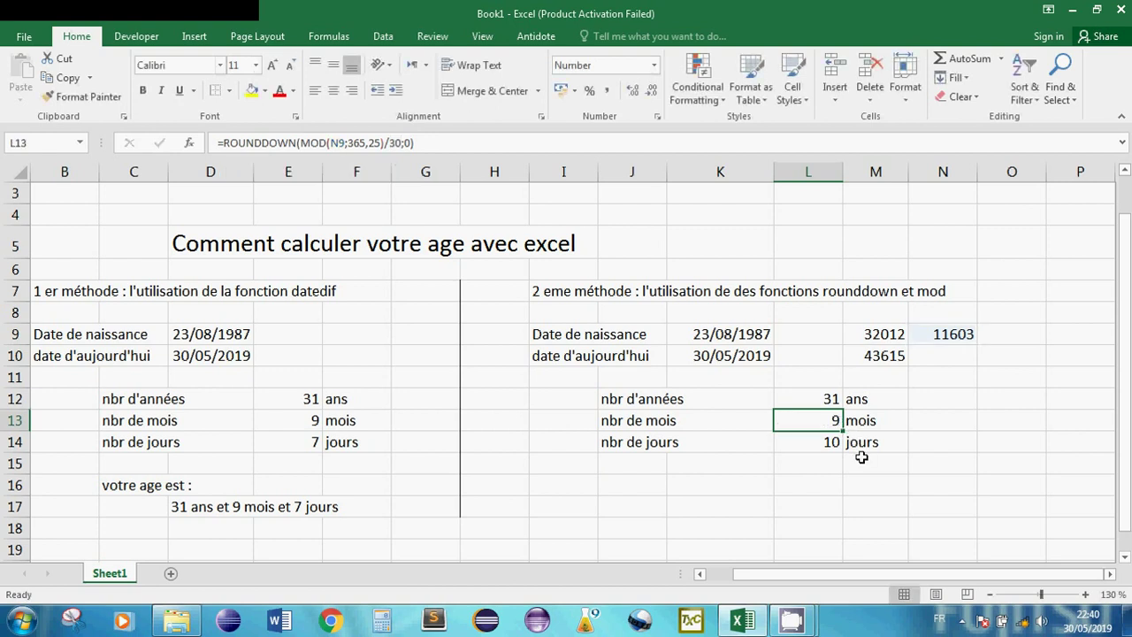
Enter the label "votre age est :" in J16 below the second method's results.
left_click(822, 440)
left_click(718, 490)
left_click(638, 517)
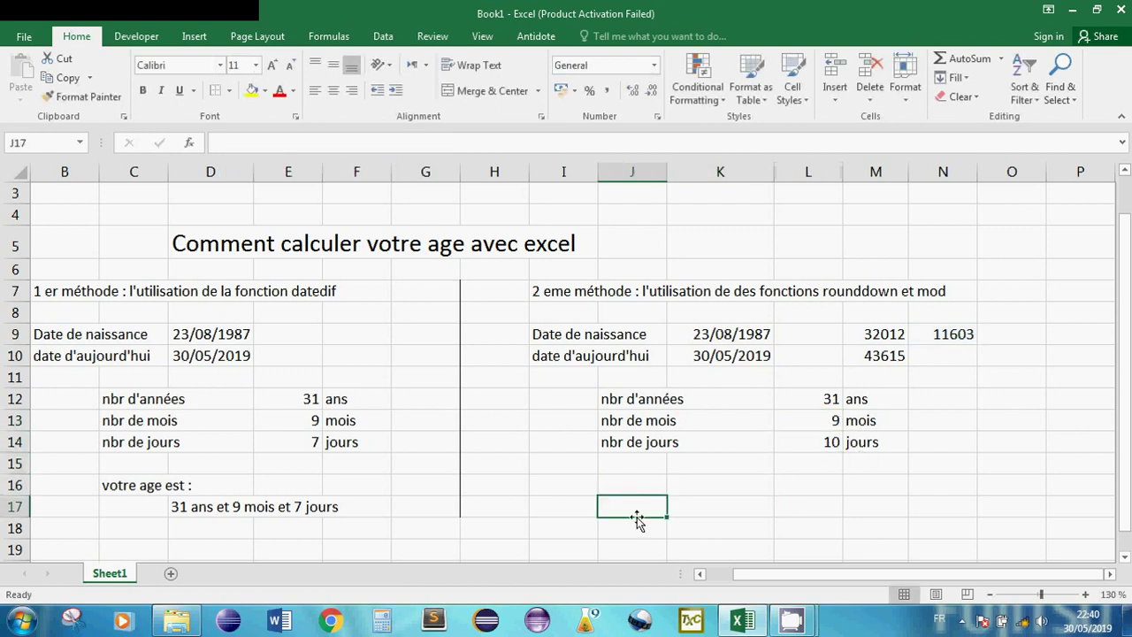
left_click(596, 483)
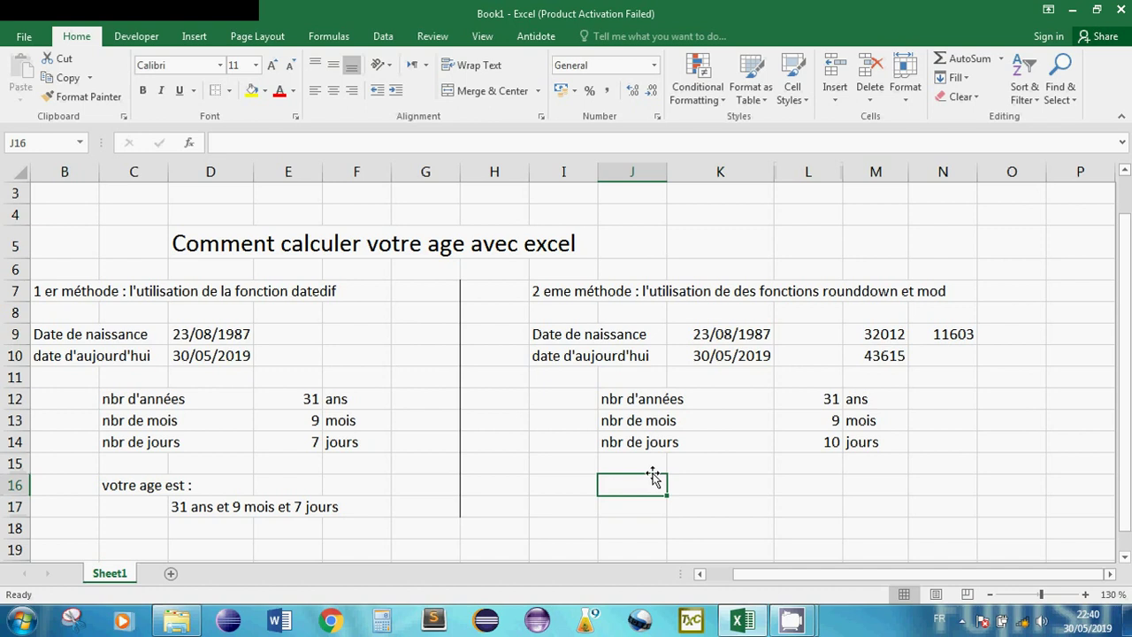
type("votre a")
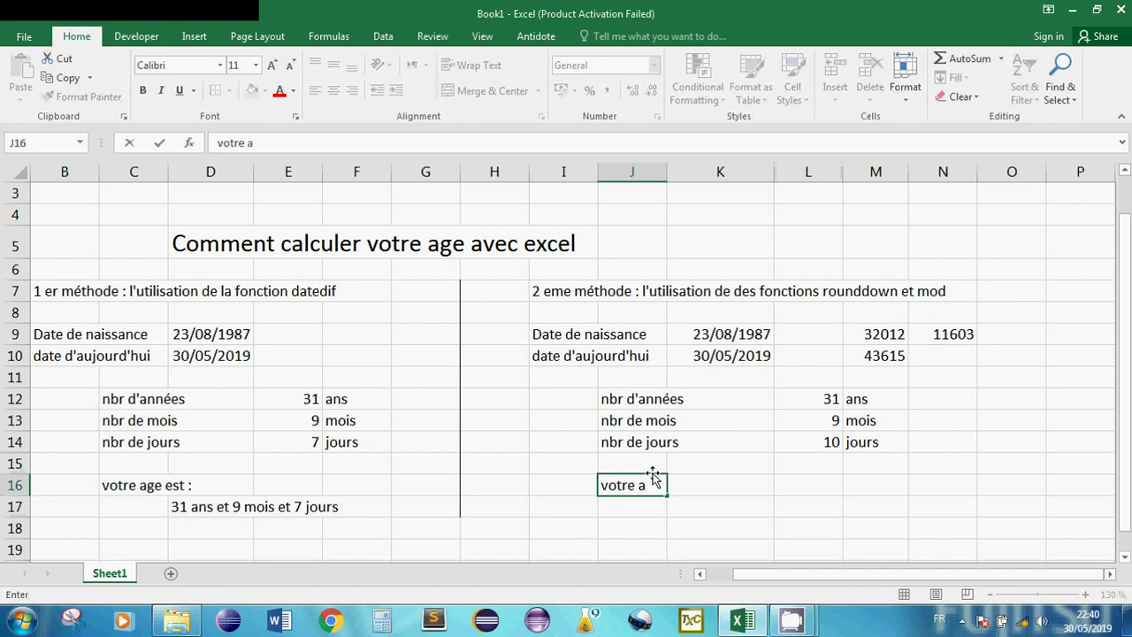
type("ge est :")
left_click(712, 507)
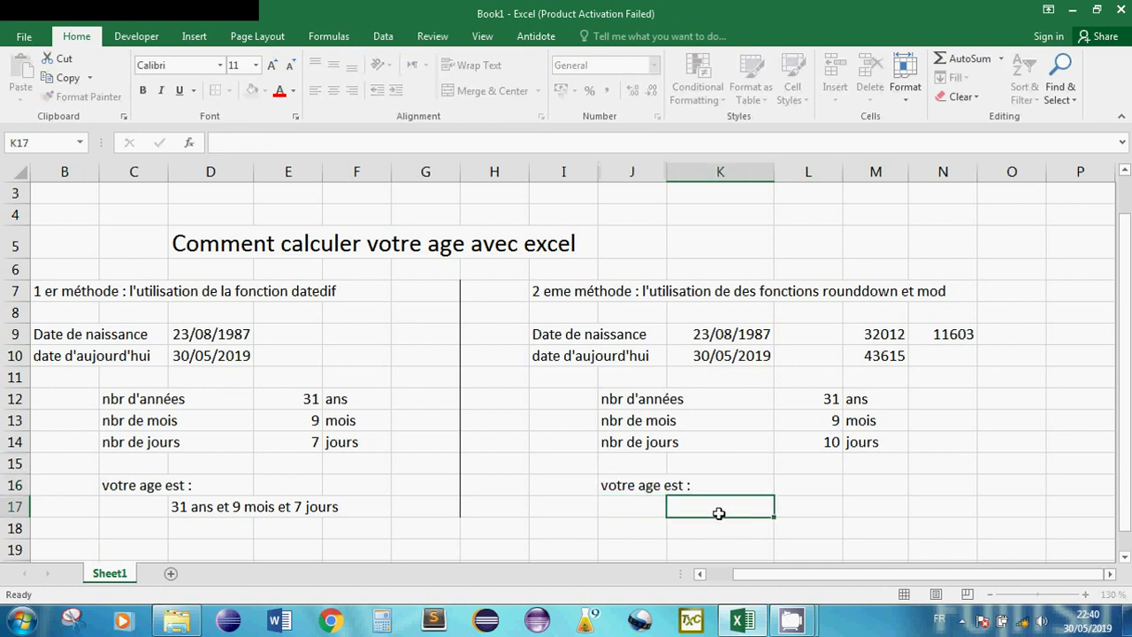
Start the age sentence formula in K17 with =L12 & " ans et " &.
left_click(811, 401)
left_click(713, 509)
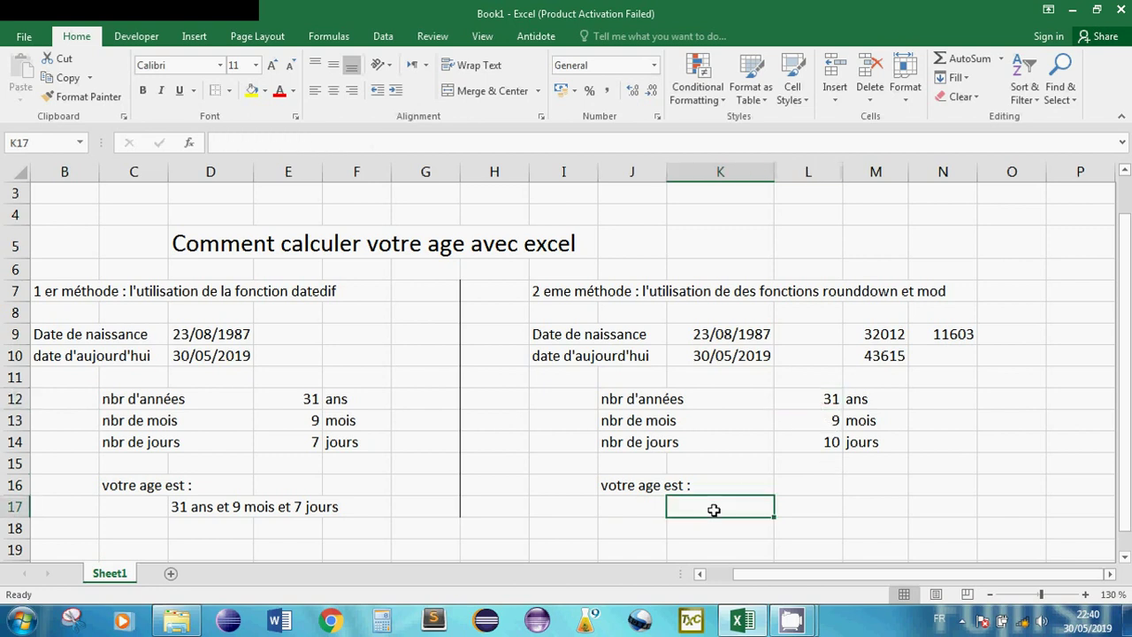
type("=")
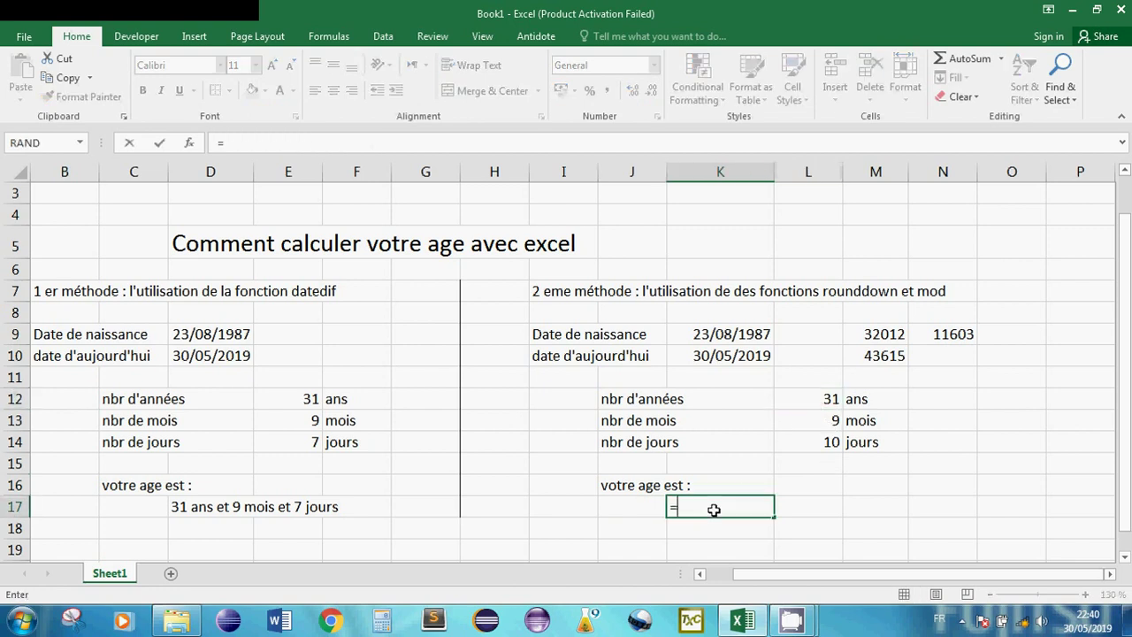
left_click(812, 401)
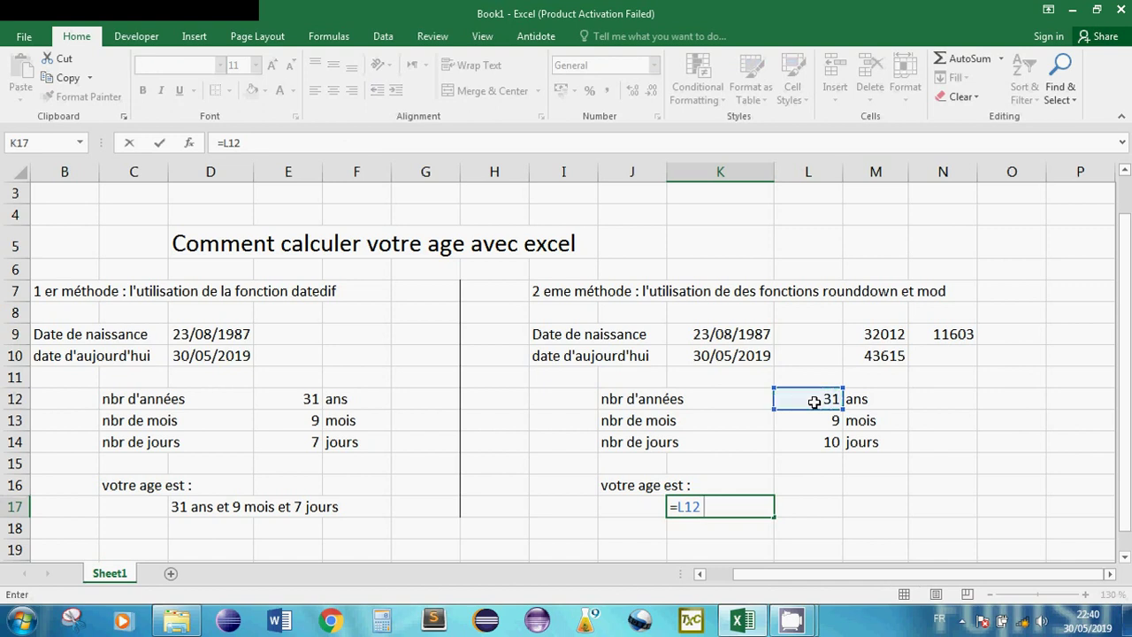
type("&")
type(" \" année")
key("BackSpace")
key("BackSpace")
key("BackSpace")
key("BackSpace")
type("ns et \" &")
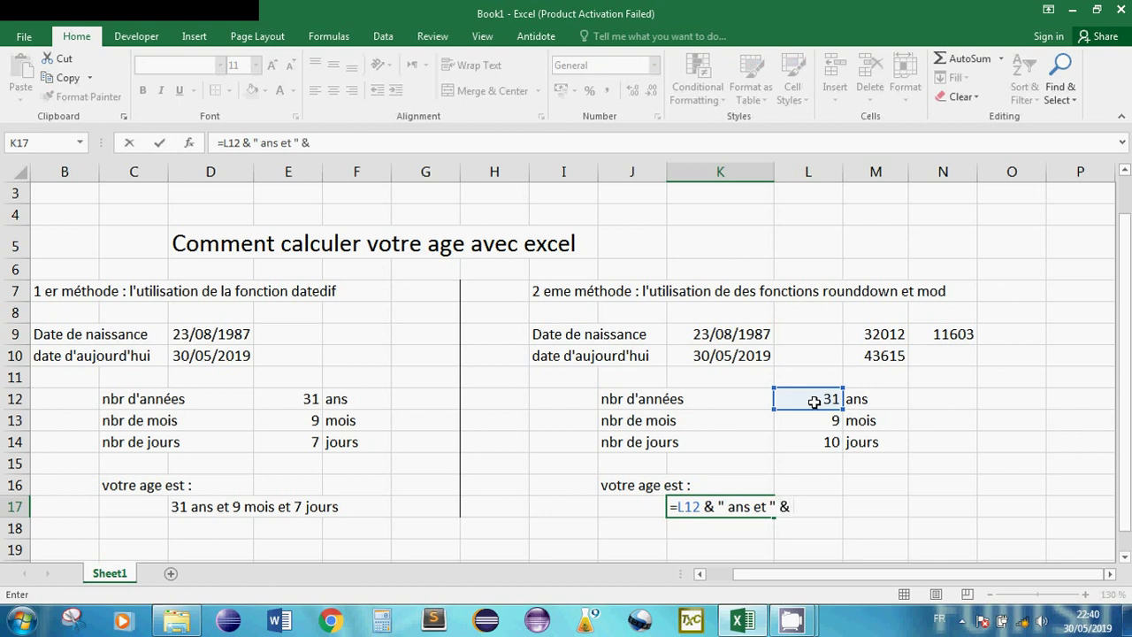
Extend K17's formula with the months and days references: L13 & " mois et " & L14.
left_click(813, 421)
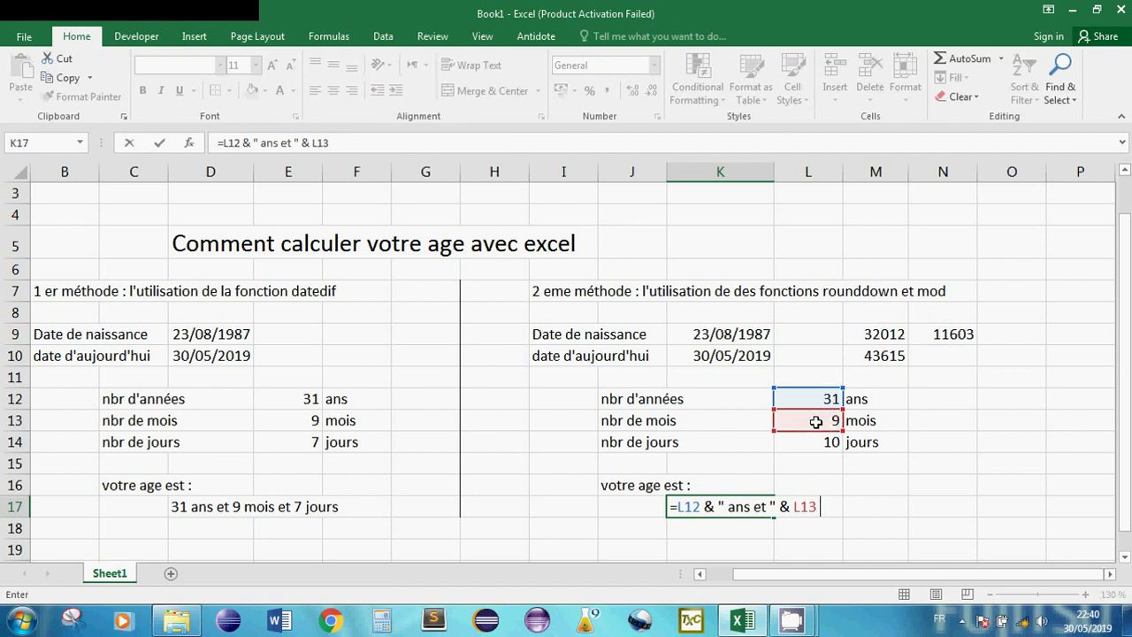
type("& \" mois et ")
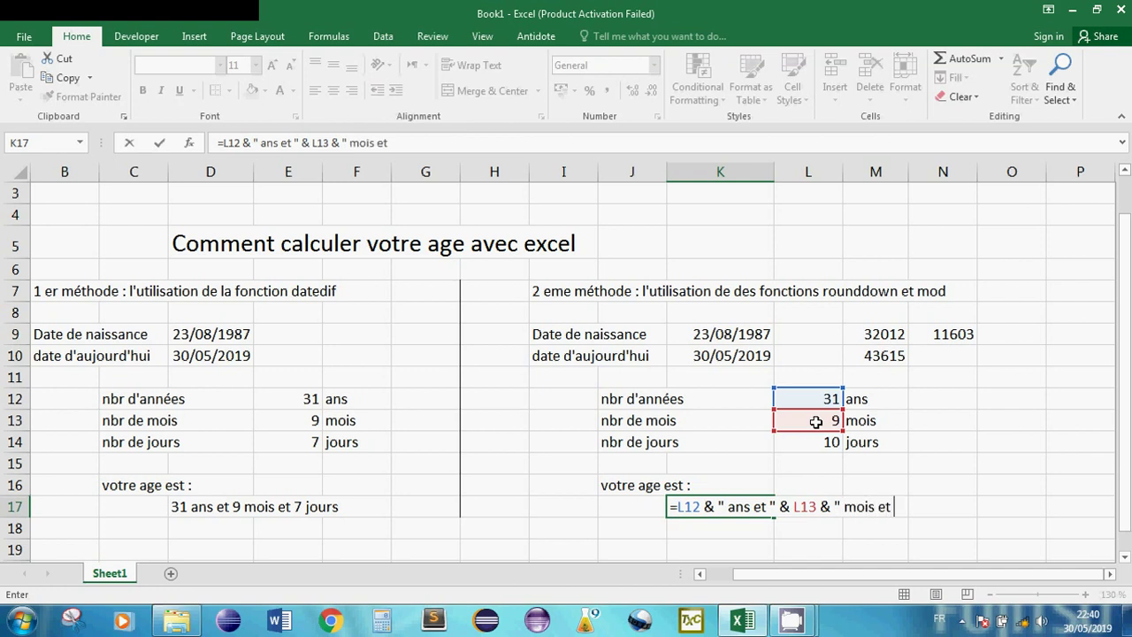
type("\" é")
key("BackSpace")
type("&")
left_click(813, 442)
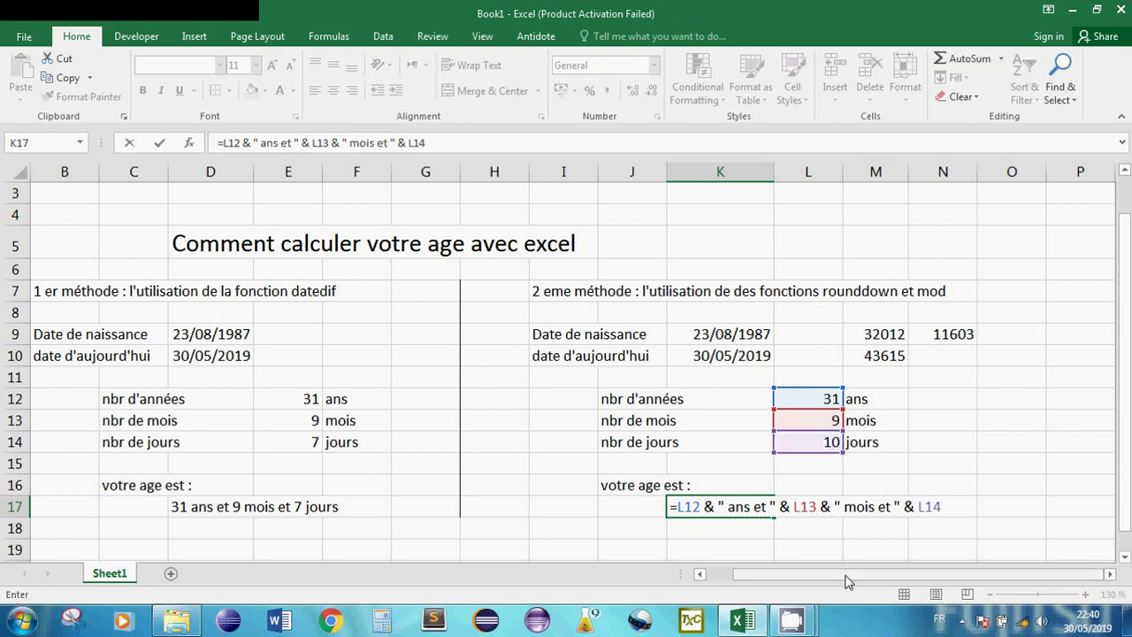
Complete the formula in K17 by appending & " jours " after L14, and enter it.
type("é")
key("BackSpace")
type("& \"jours")
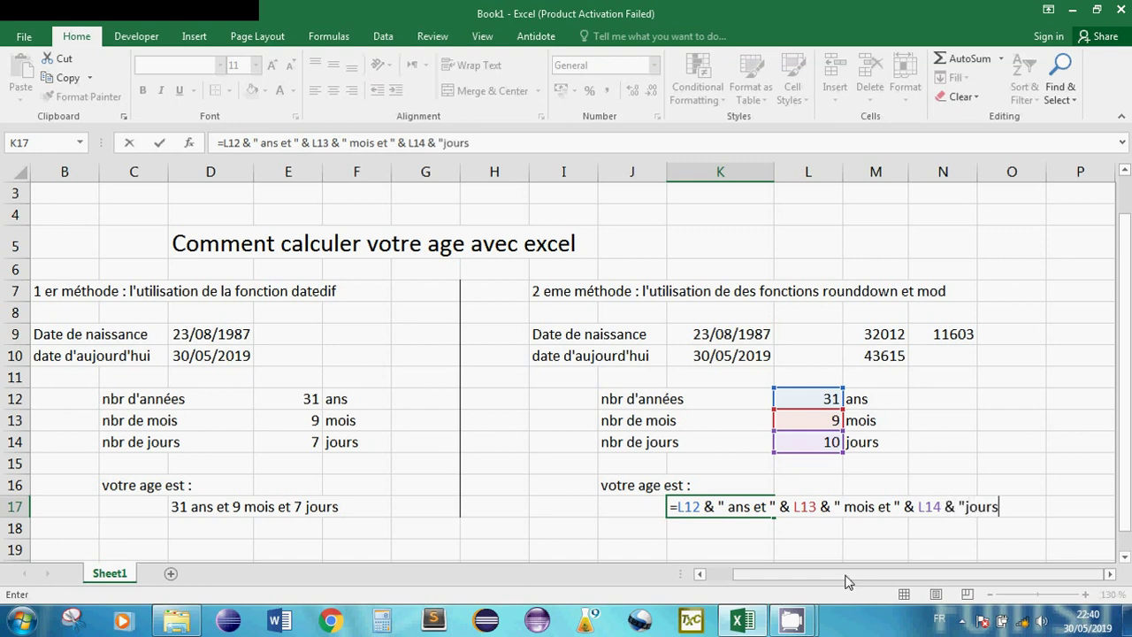
key("BackSpace")
key("BackSpace")
key("BackSpace")
key("BackSpace")
key("BackSpace")
type("jours \"")
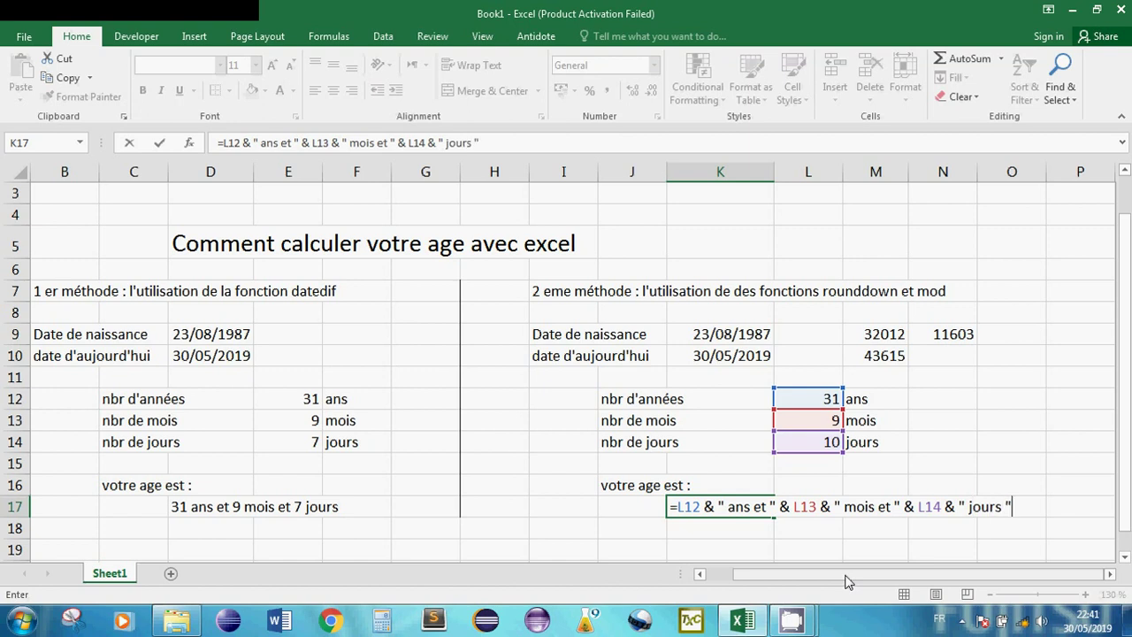
key("Return")
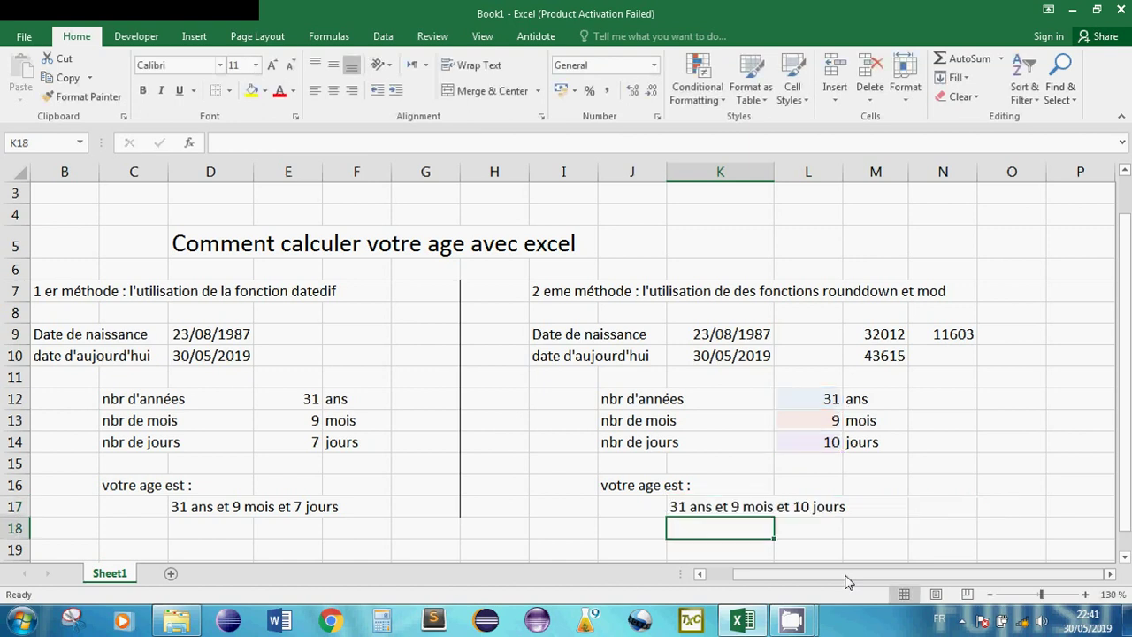
Review the age sentence formula in K17 and the headings of both calculation methods in row 7.
left_click(734, 505)
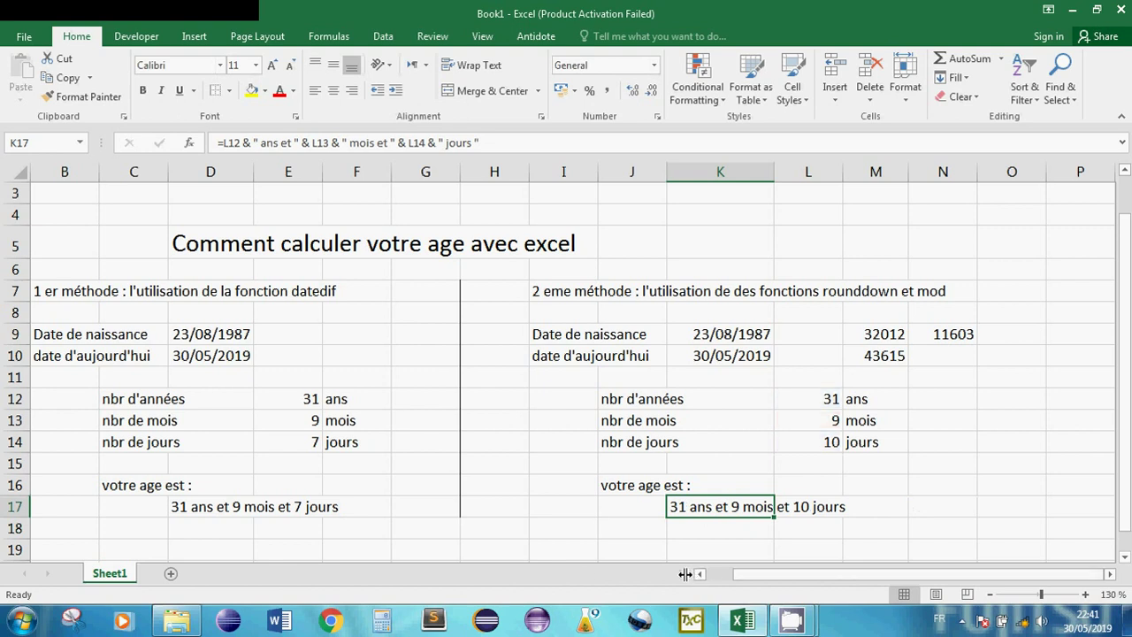
left_click_drag(686, 574, 543, 579)
left_click(578, 576)
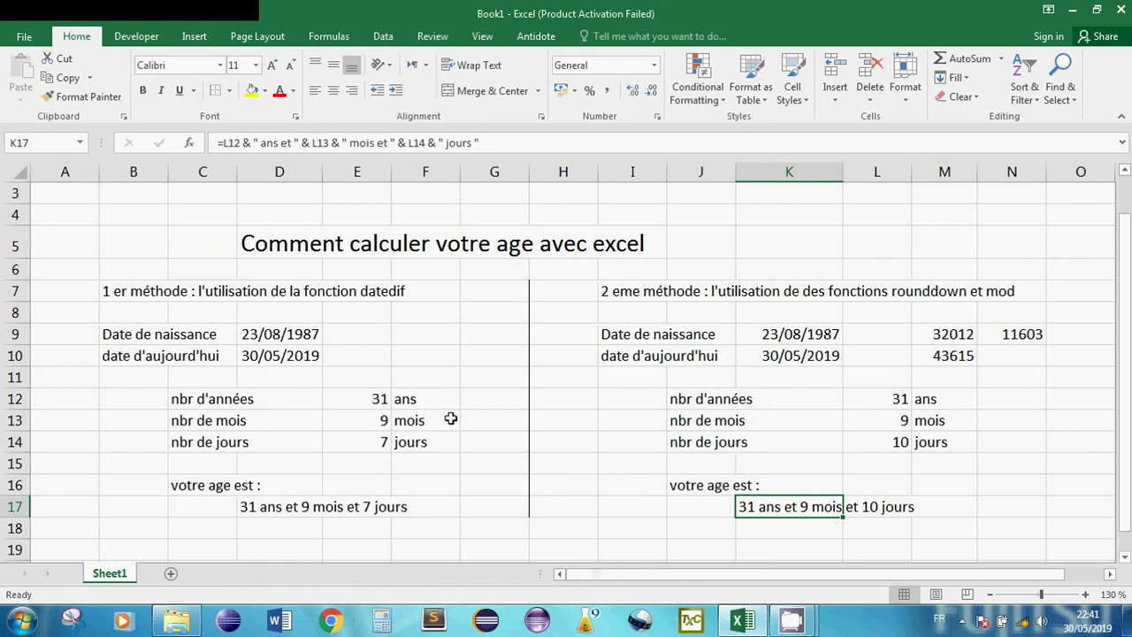
left_click(370, 295)
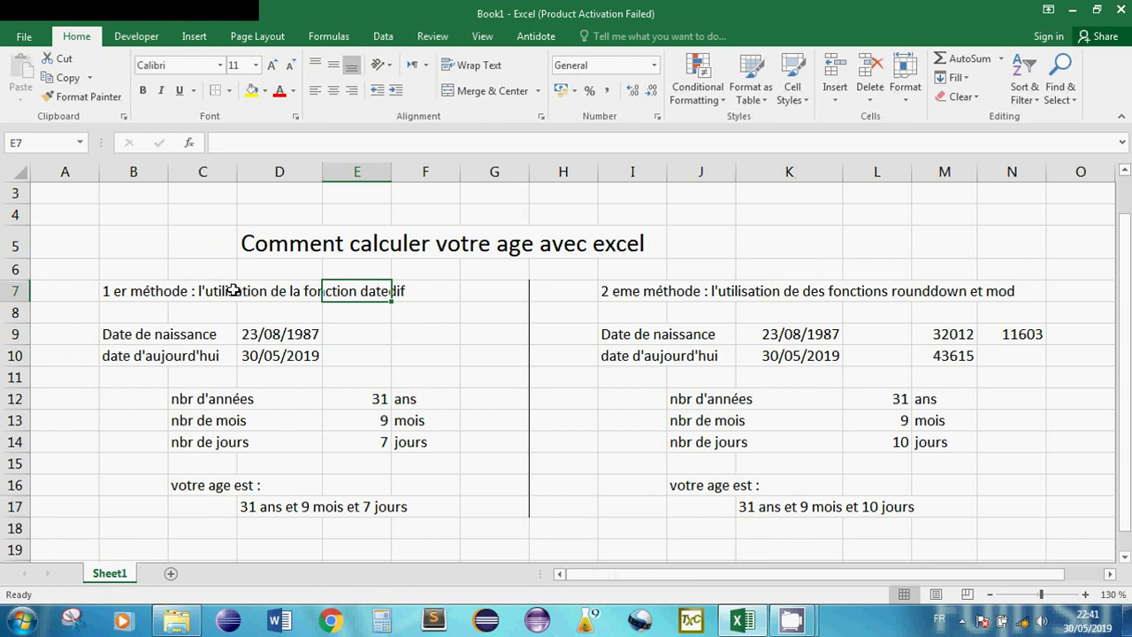
left_click(270, 299)
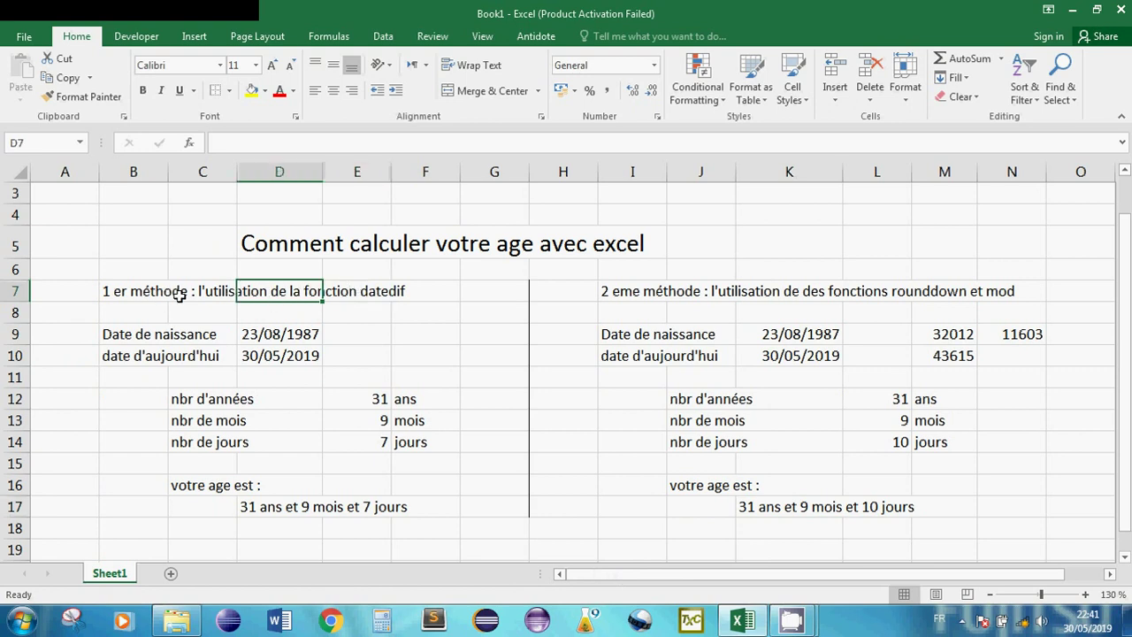
left_click(349, 295)
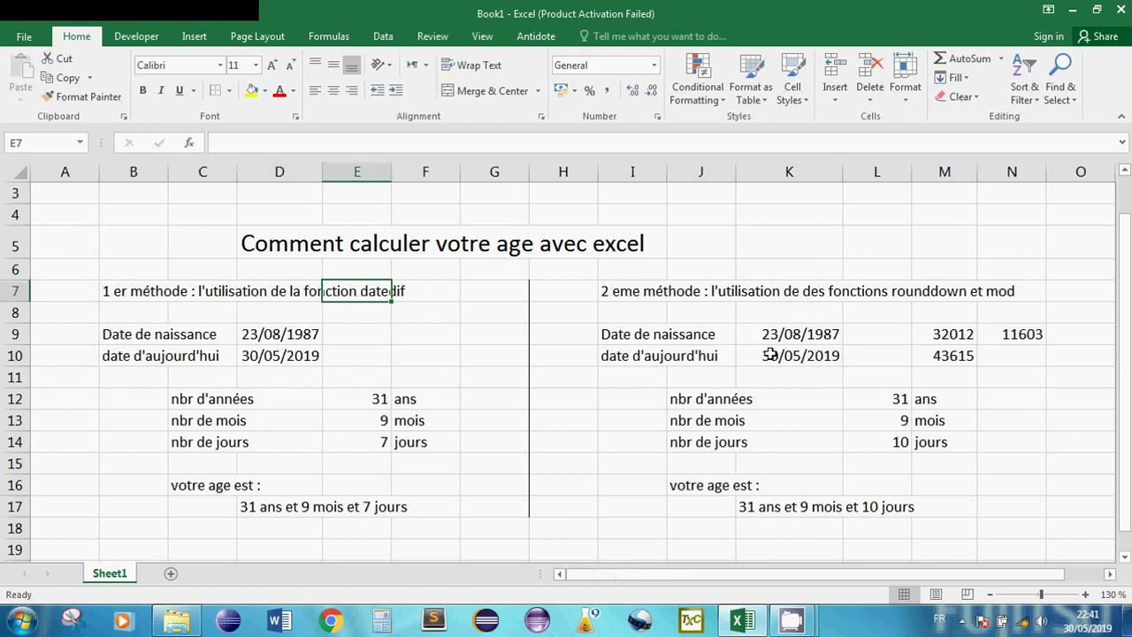
left_click(931, 297)
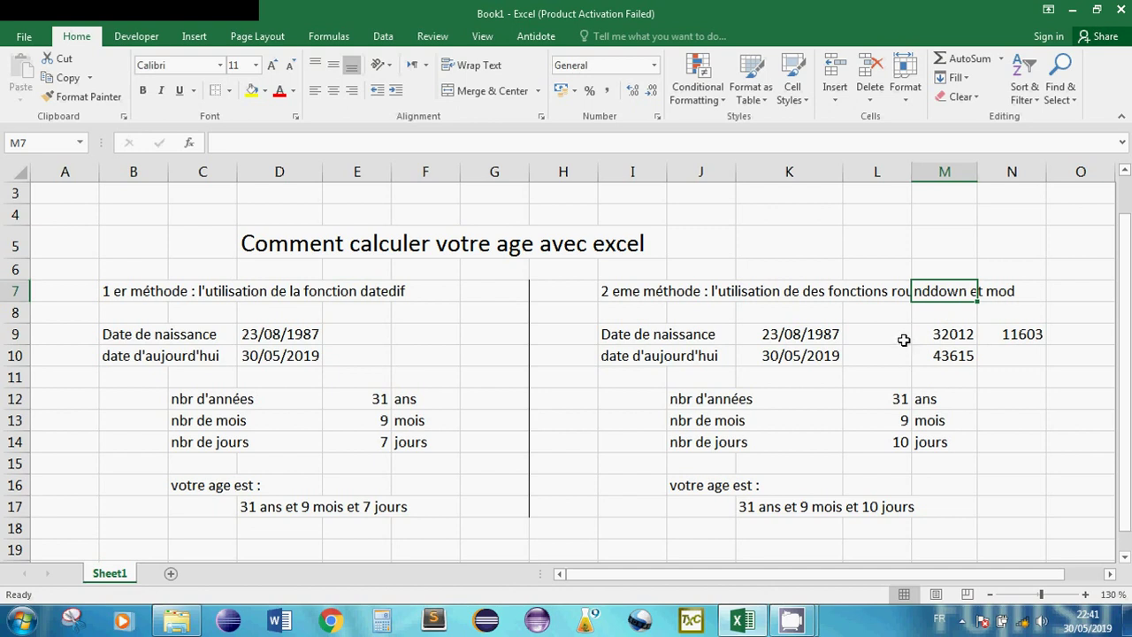
left_click(1001, 293)
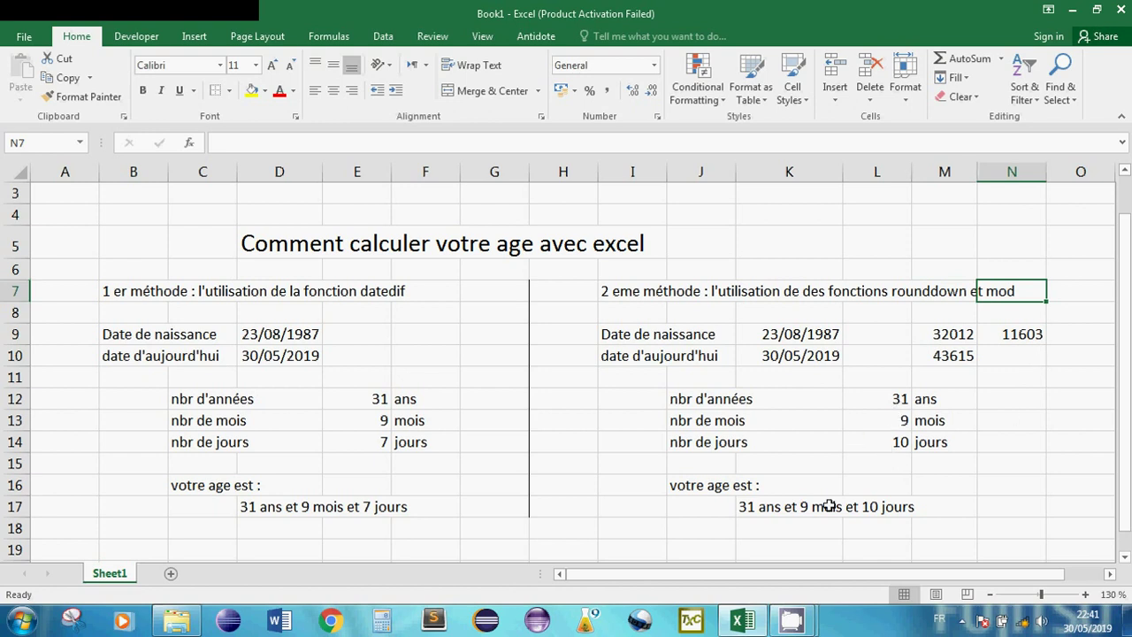
left_click(805, 624)
left_click(711, 476)
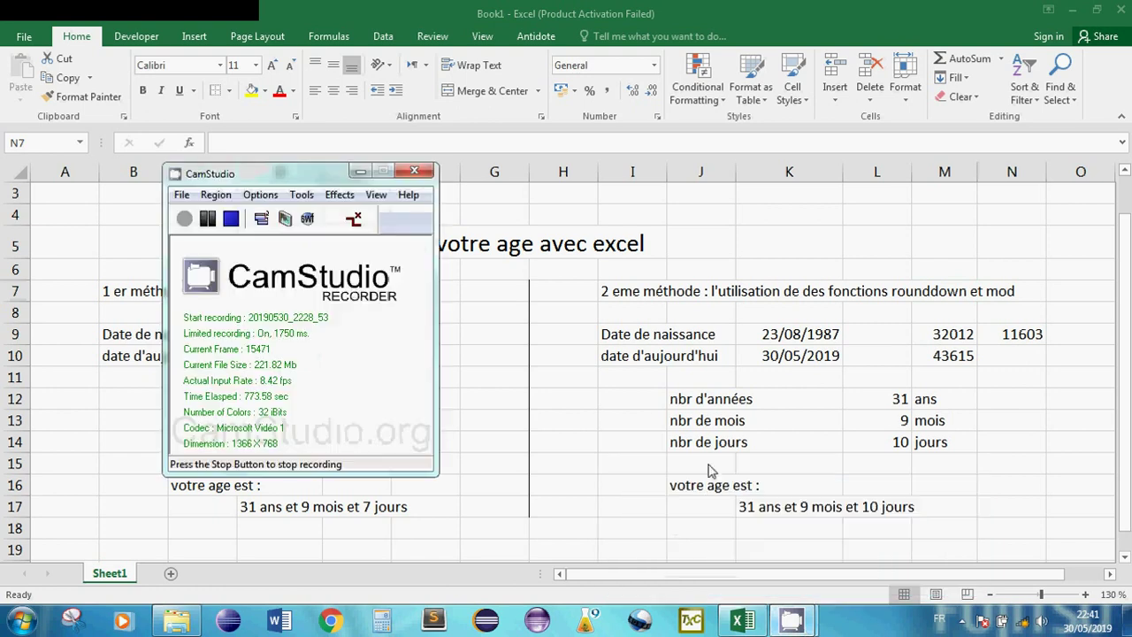